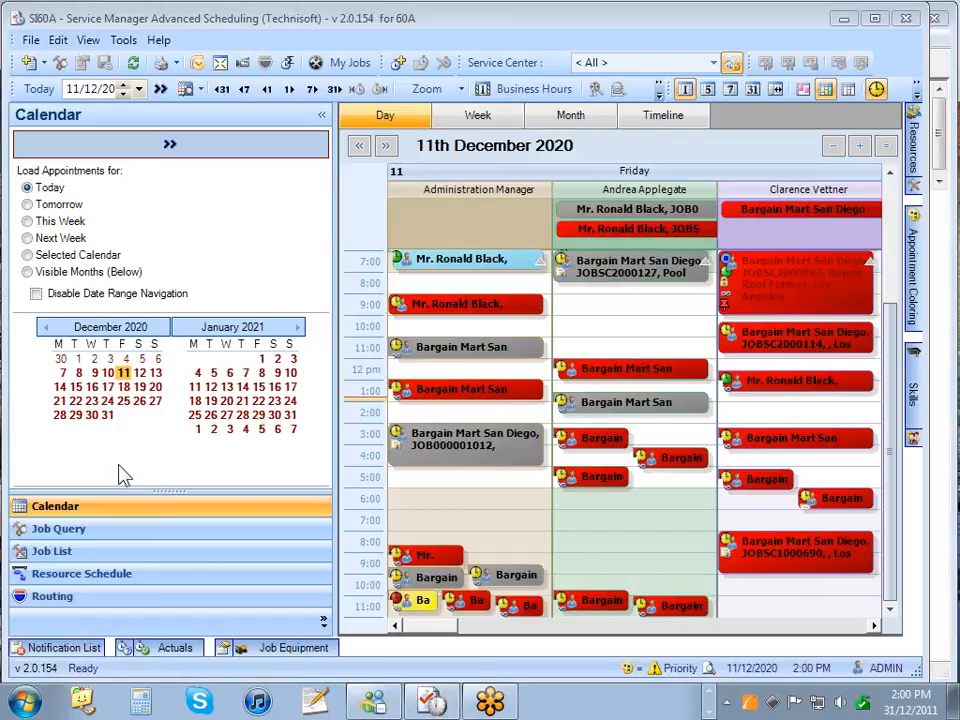
Step: Review the available file, printing and Outlook synchronization commands and the commands for editing appointments
left_click(30, 42)
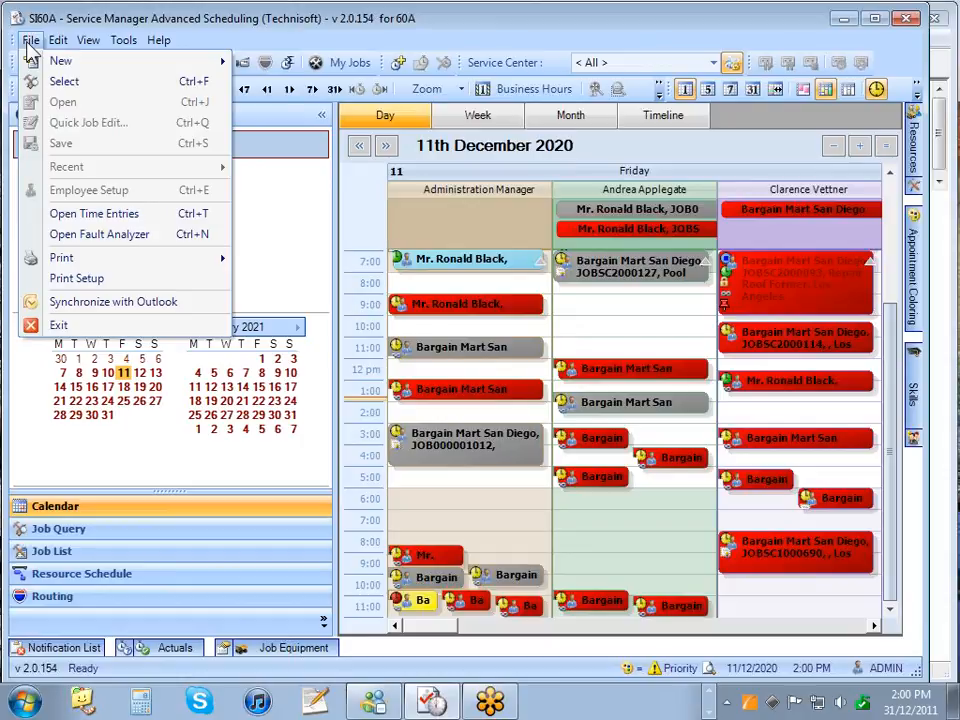
mouse_move(66, 66)
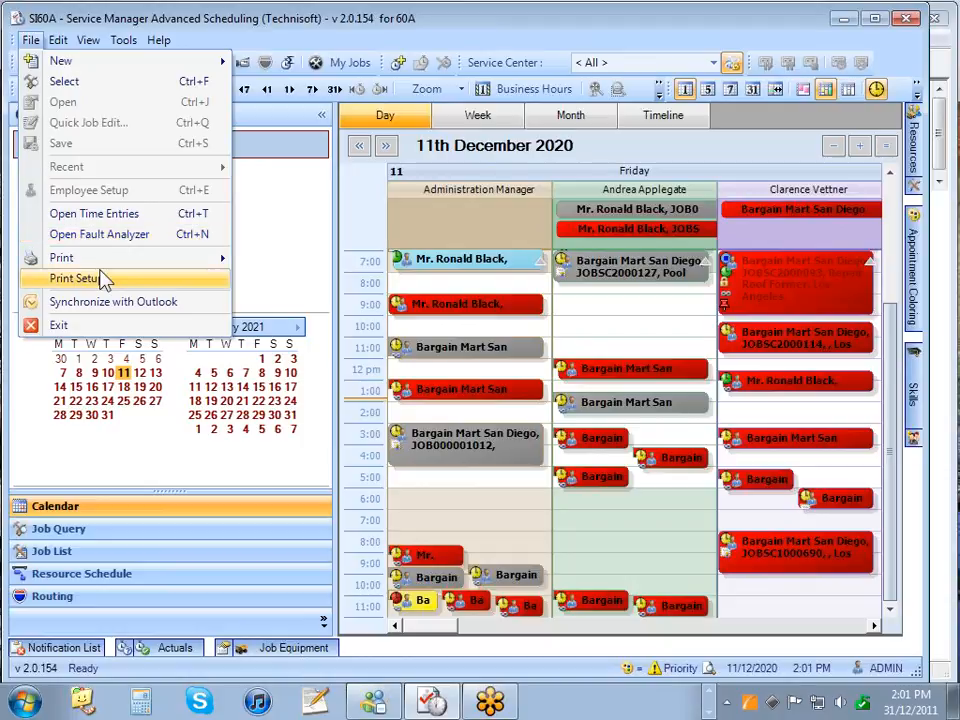
mouse_move(97, 267)
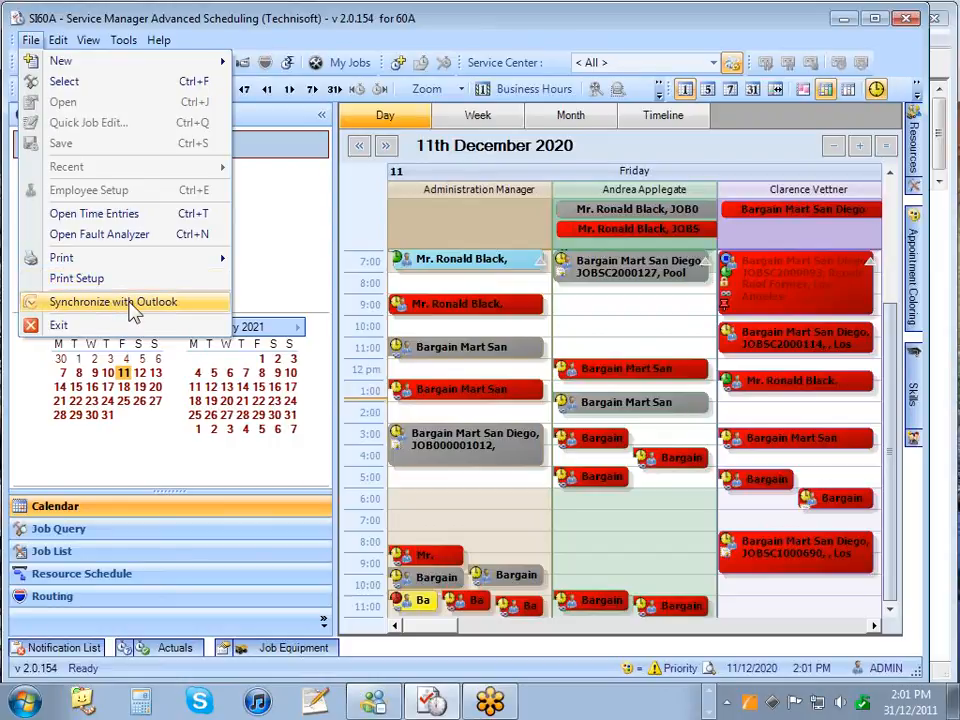
left_click(498, 26)
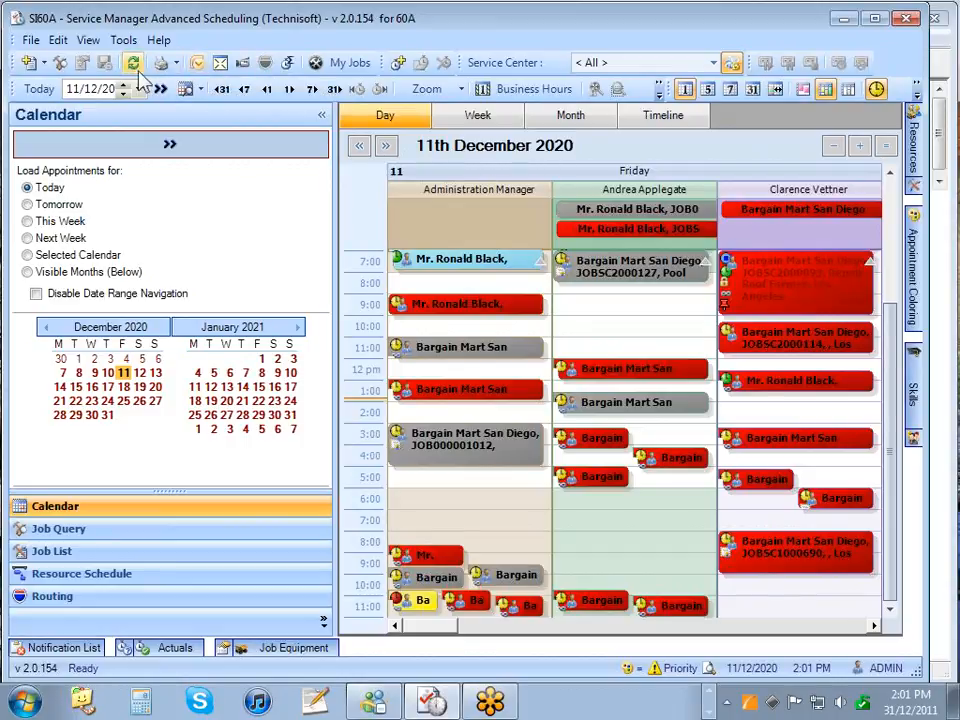
left_click(58, 42)
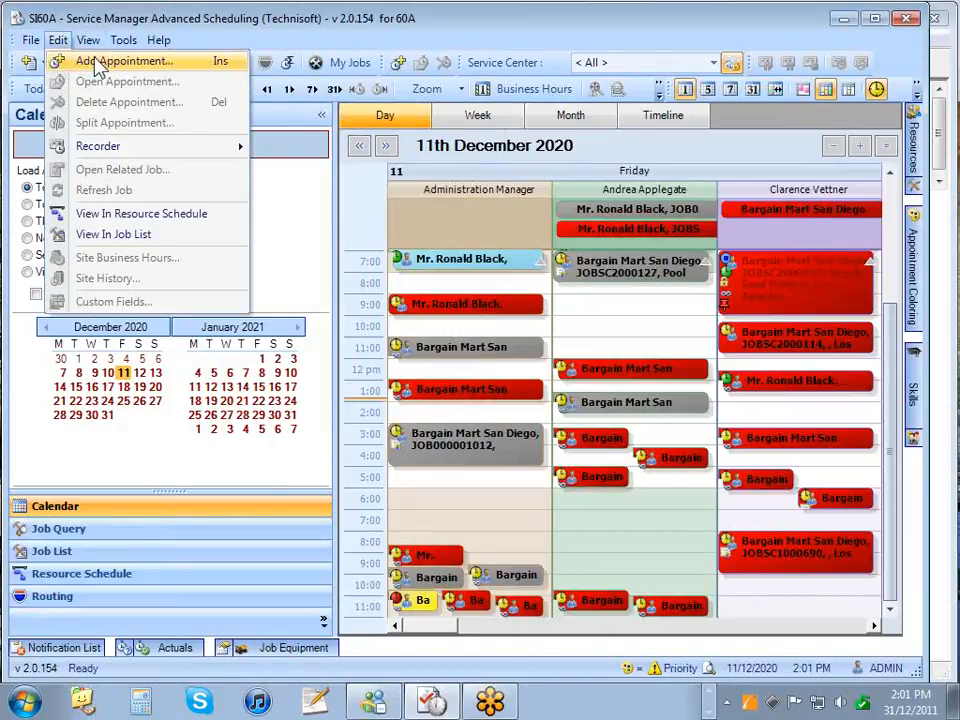
mouse_move(97, 150)
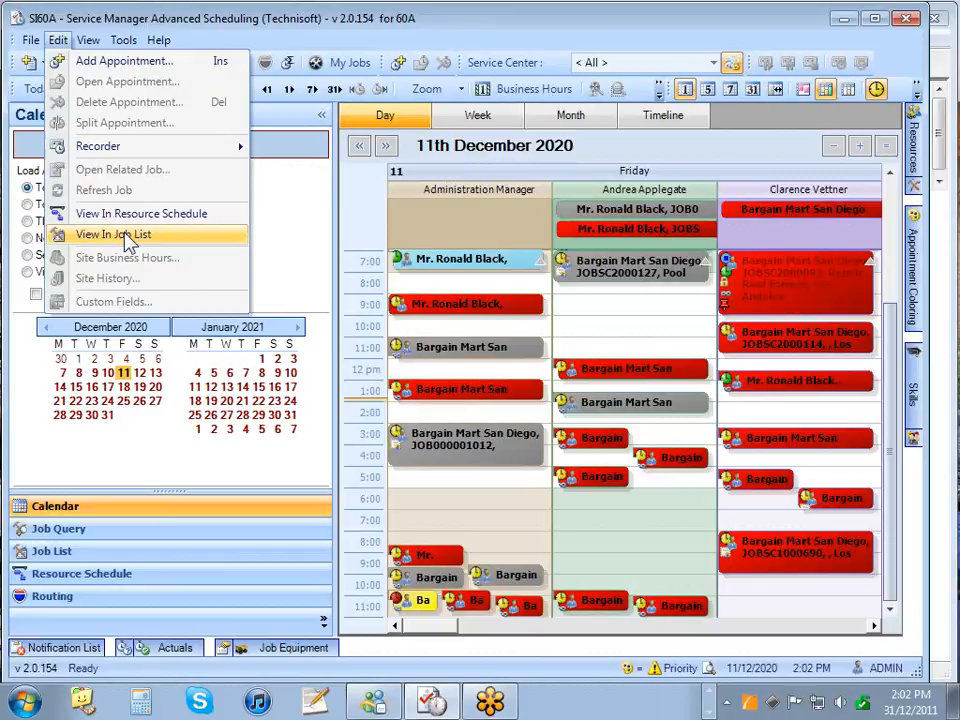
left_click(58, 40)
Step: Examine the display choices for current view, appointment coloring, navigation pane, date jumps, calendar grouping and other windows
left_click(88, 42)
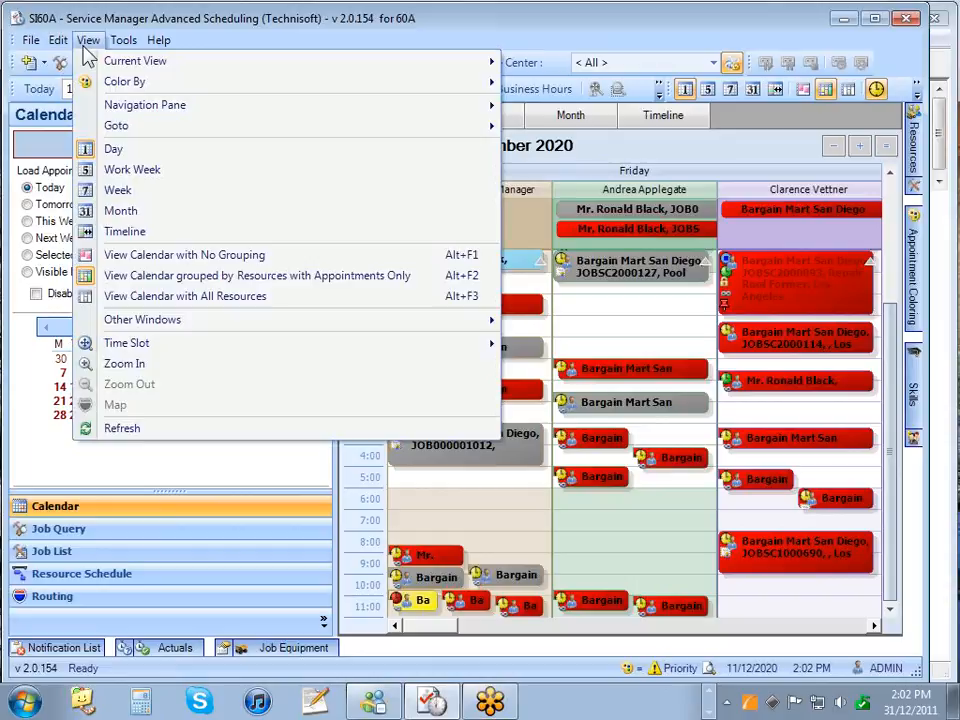
mouse_move(123, 70)
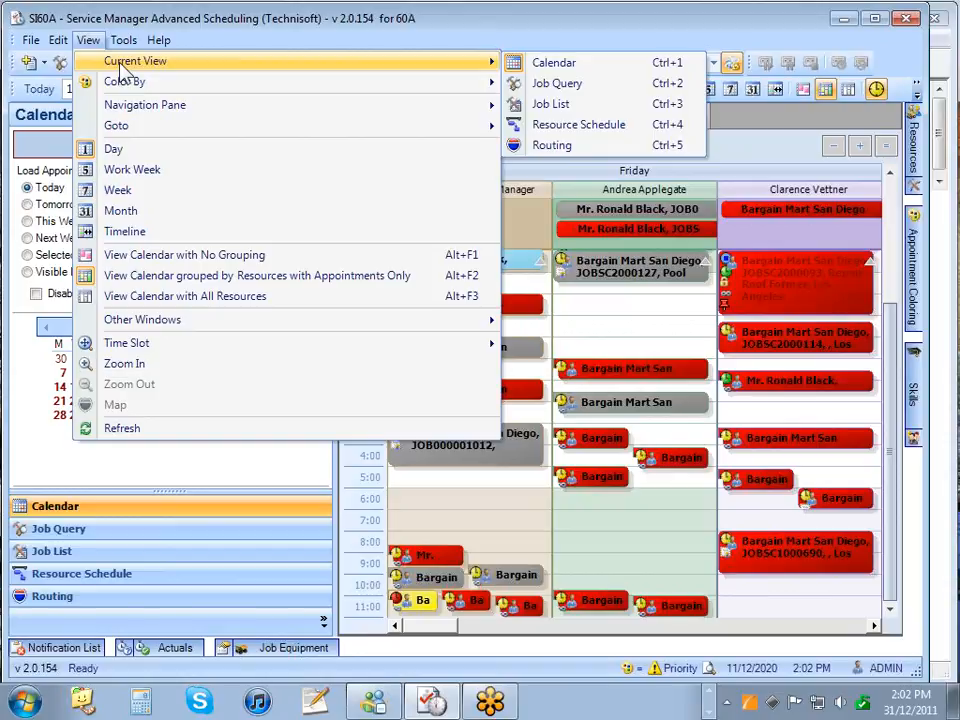
mouse_move(145, 85)
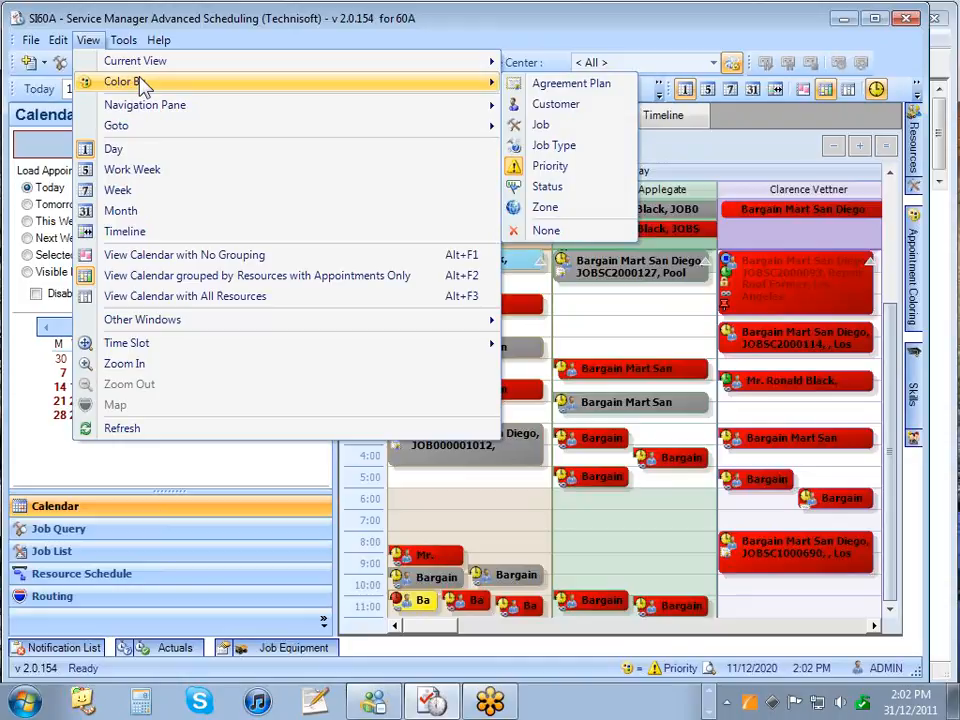
mouse_move(150, 108)
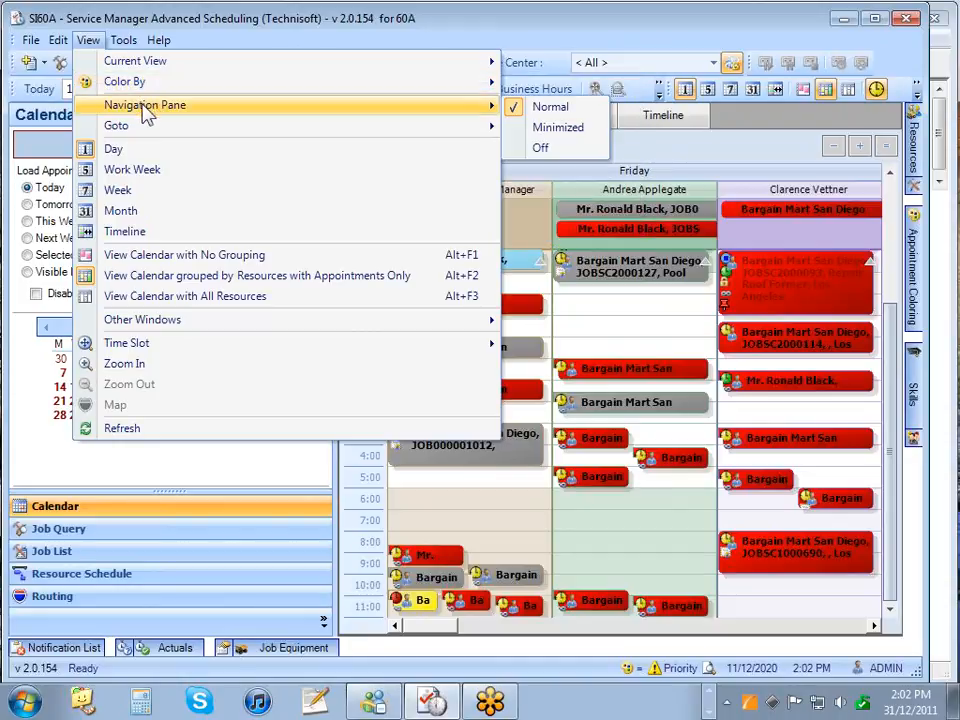
left_click(29, 355)
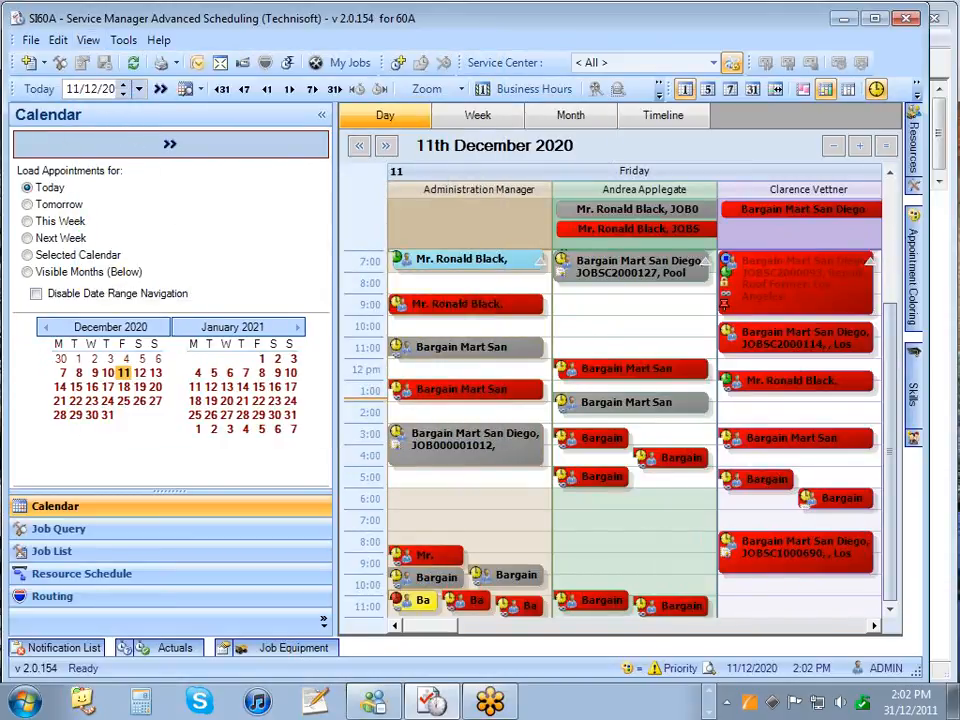
left_click(88, 40)
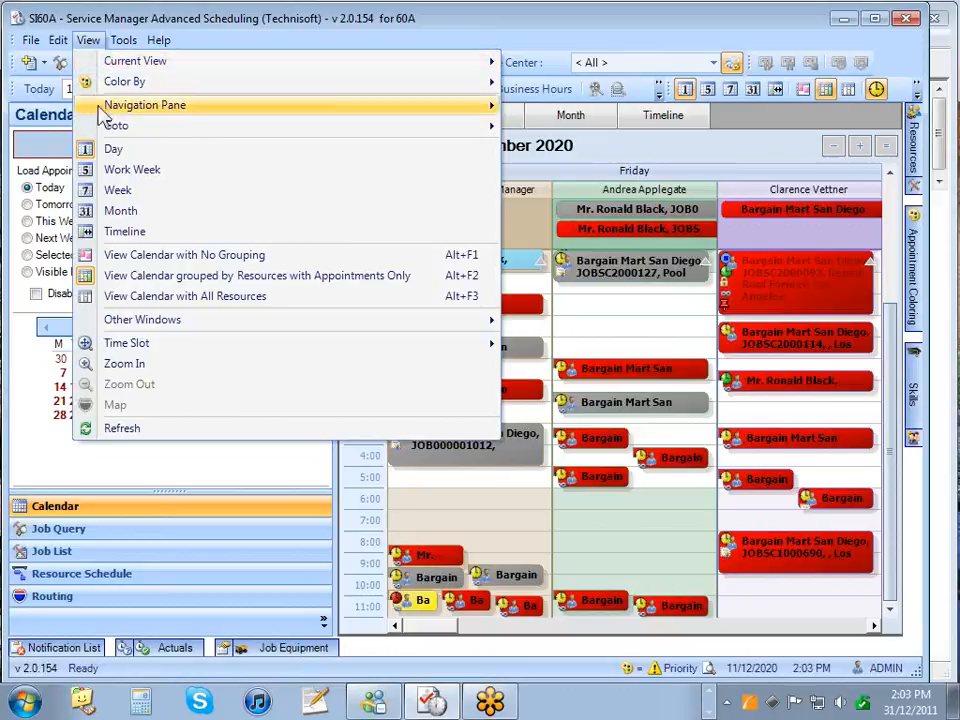
mouse_move(113, 130)
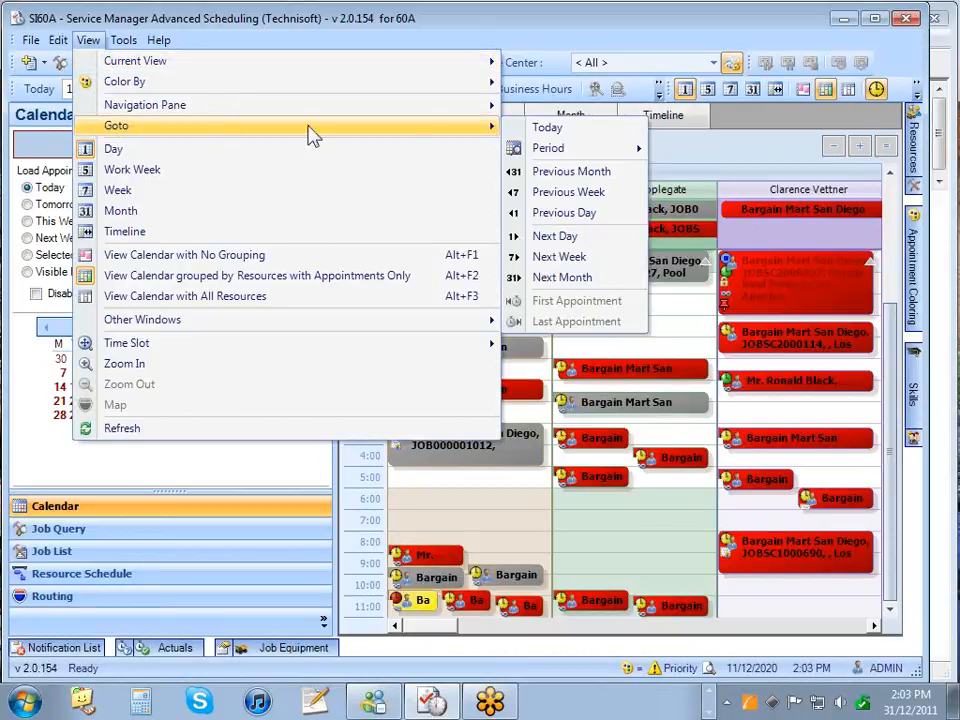
mouse_move(551, 150)
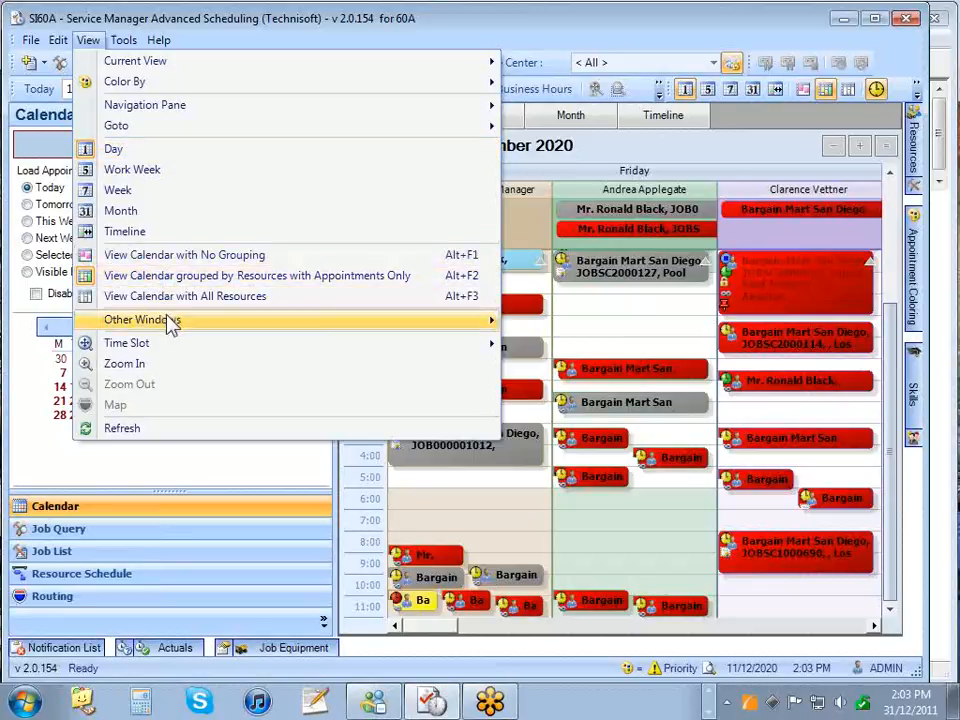
mouse_move(172, 324)
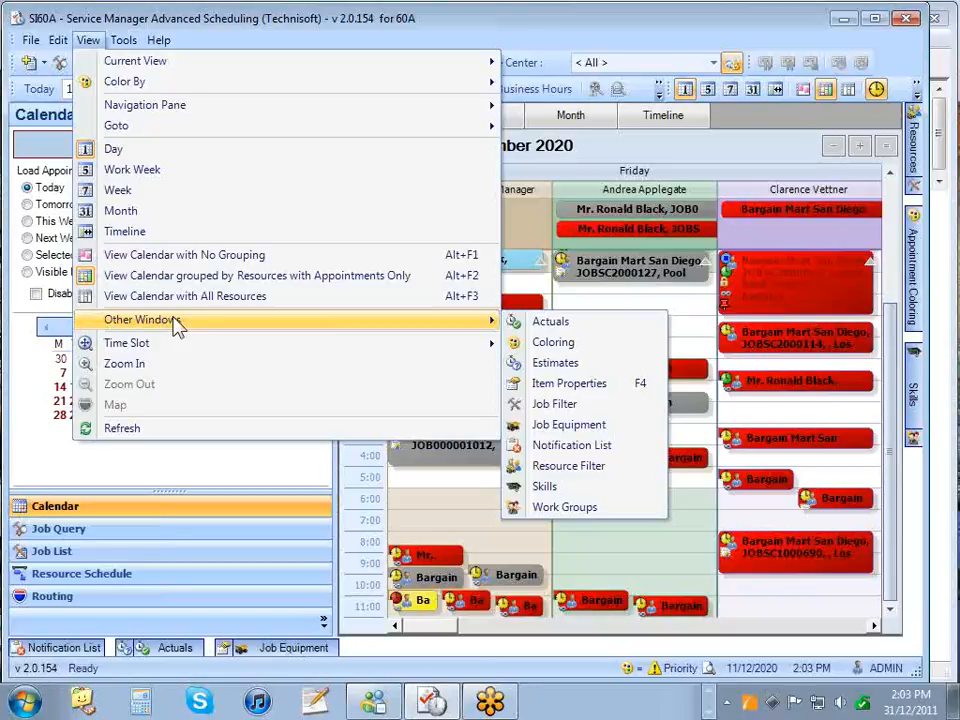
Step: Close the Resource Filter window and show the Job Filter
left_click(918, 146)
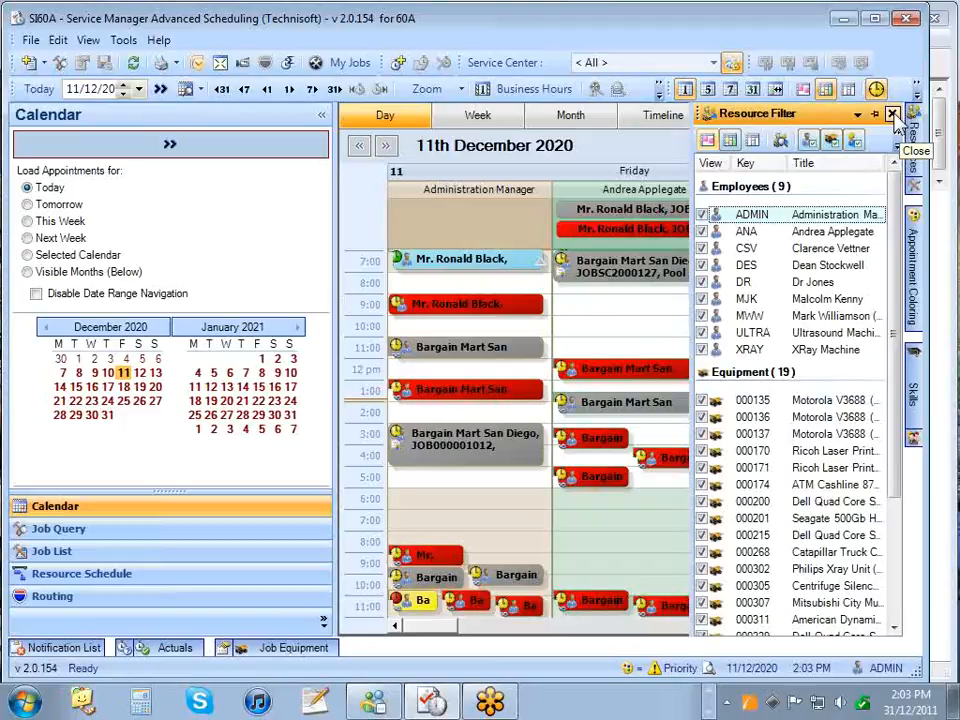
left_click(892, 114)
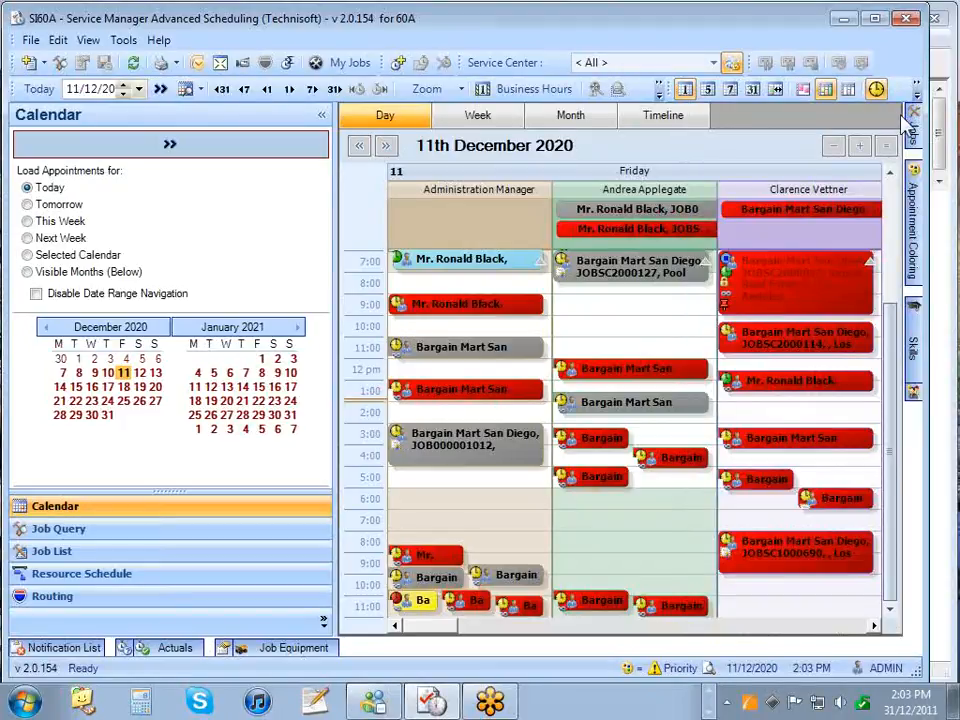
left_click(910, 124)
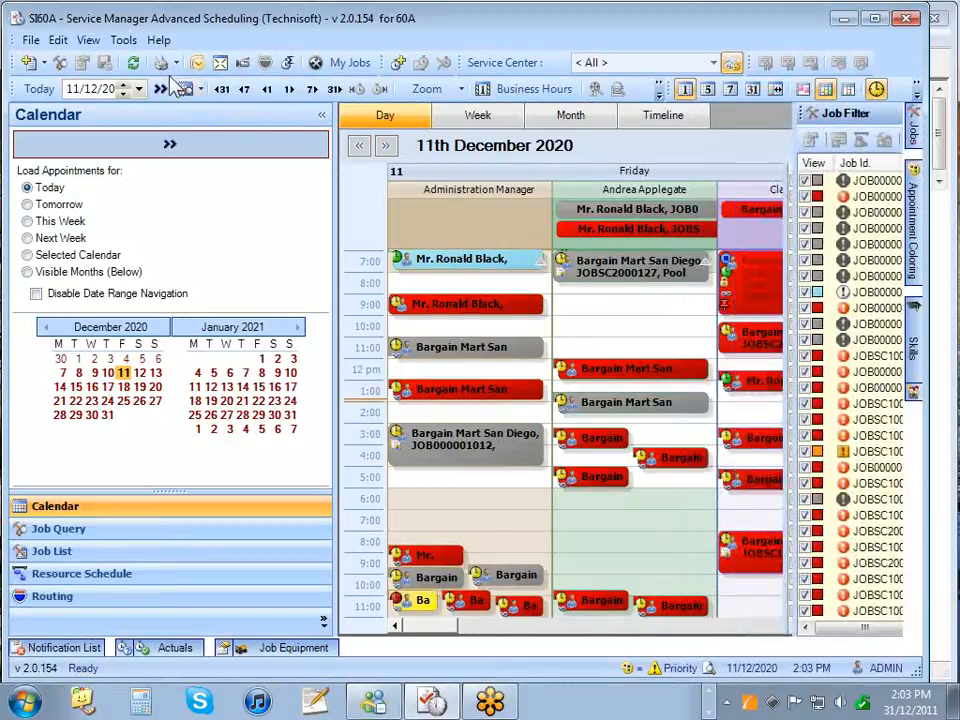
Step: Restore the Resource Filter window and set it to auto-hide
left_click(89, 40)
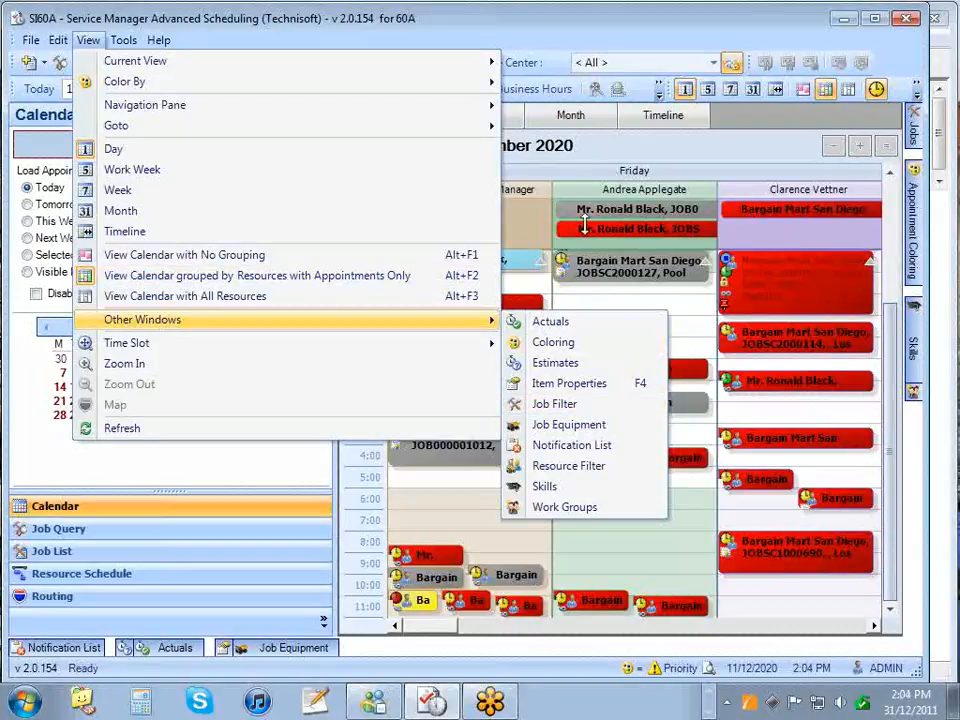
left_click(568, 470)
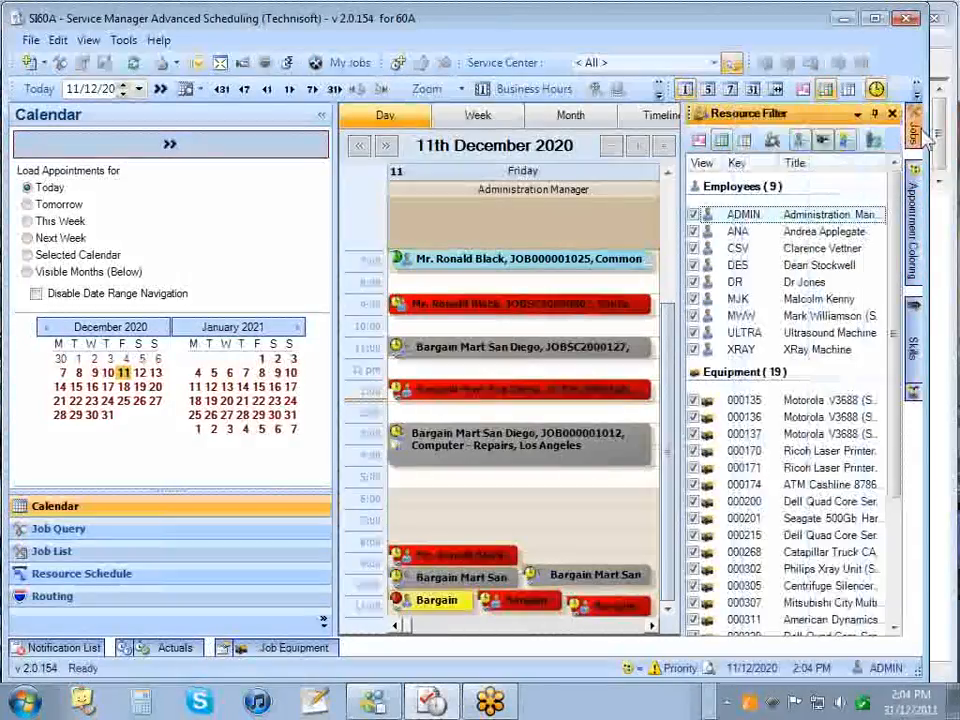
mouse_move(925, 135)
left_click(897, 110)
left_click(897, 110)
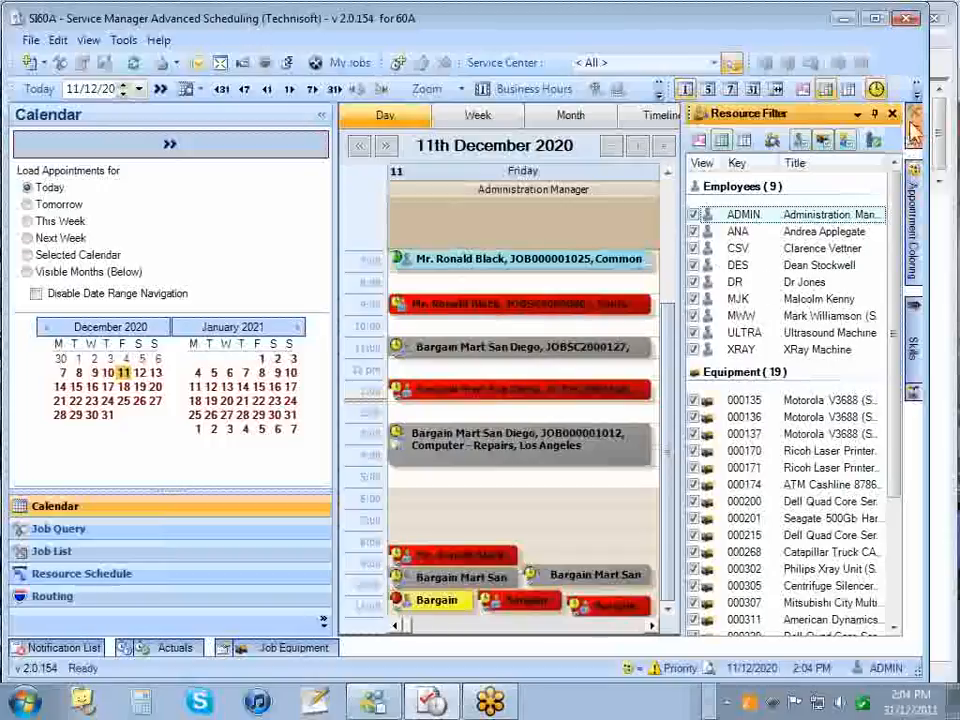
left_click(100, 44)
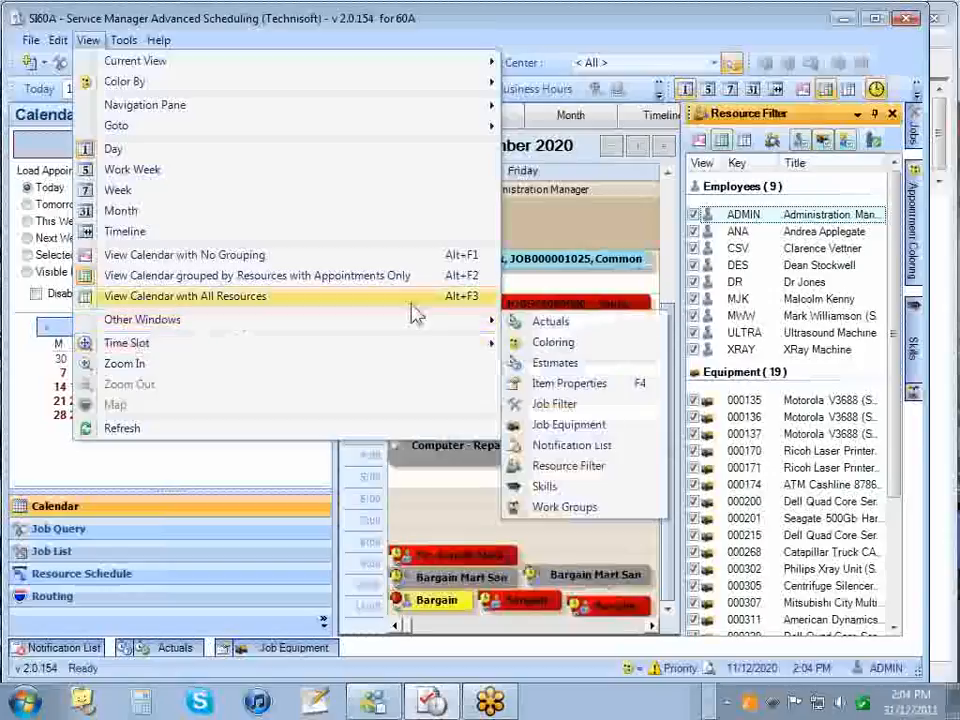
left_click(519, 467)
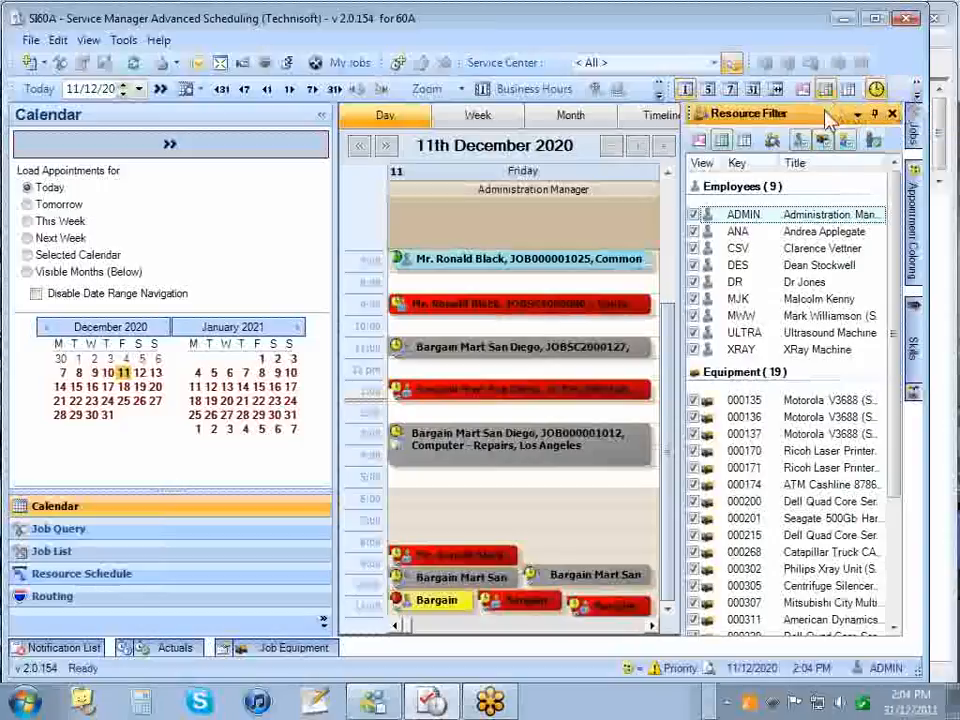
left_click(875, 114)
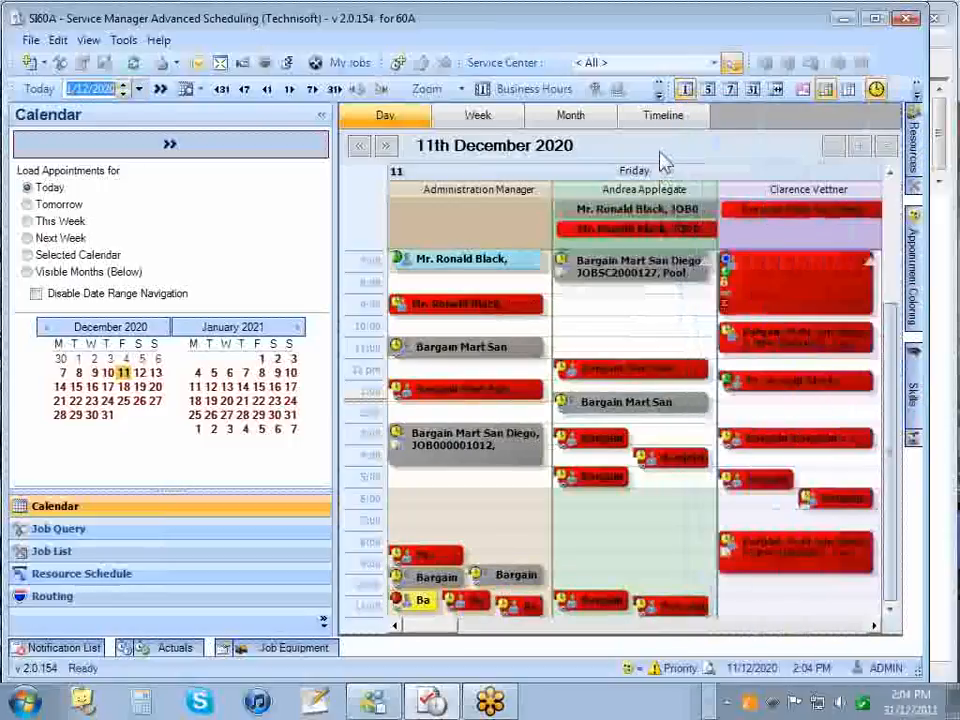
mouse_move(915, 150)
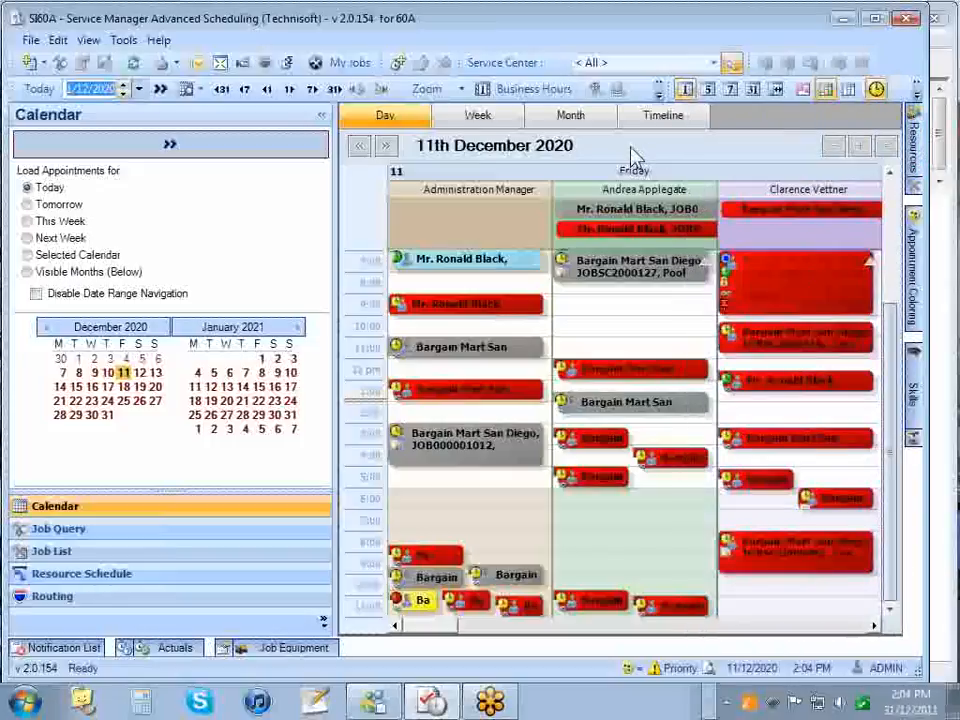
left_click(88, 42)
mouse_move(167, 324)
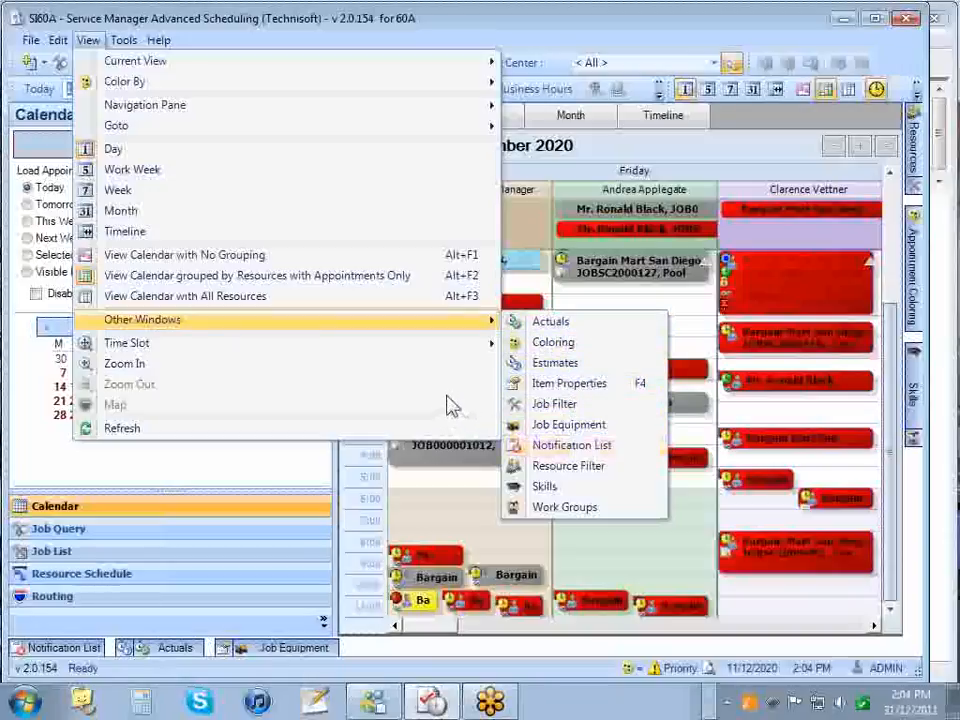
Step: Review the general options, including tooltip hovering, and view the tooltip of the 7:00 Bargain Mart San Diego appointment
mouse_move(122, 43)
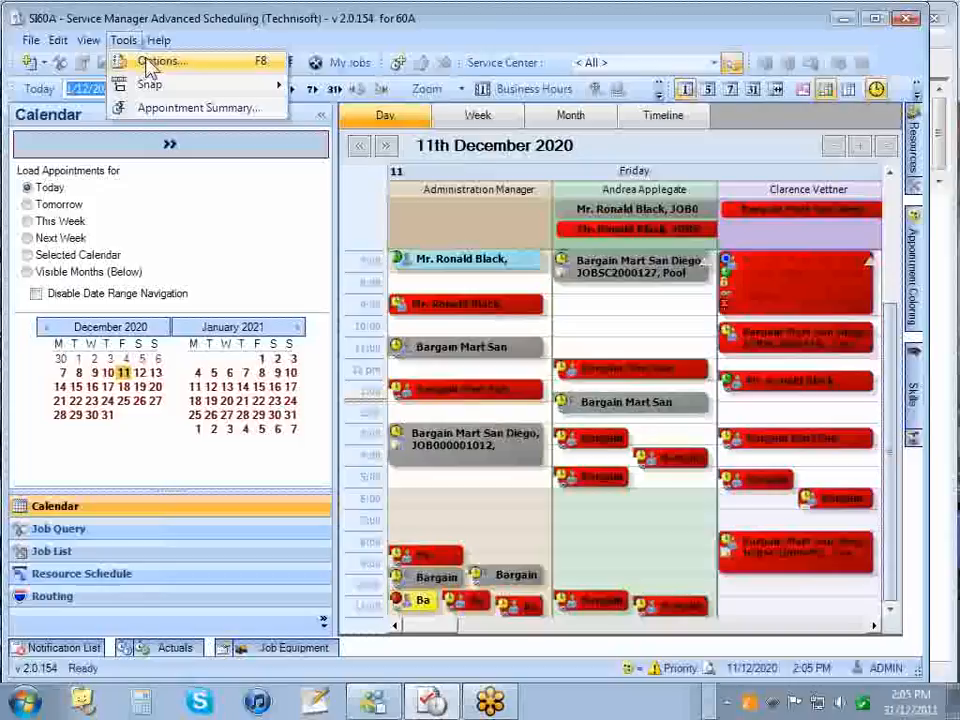
left_click(148, 64)
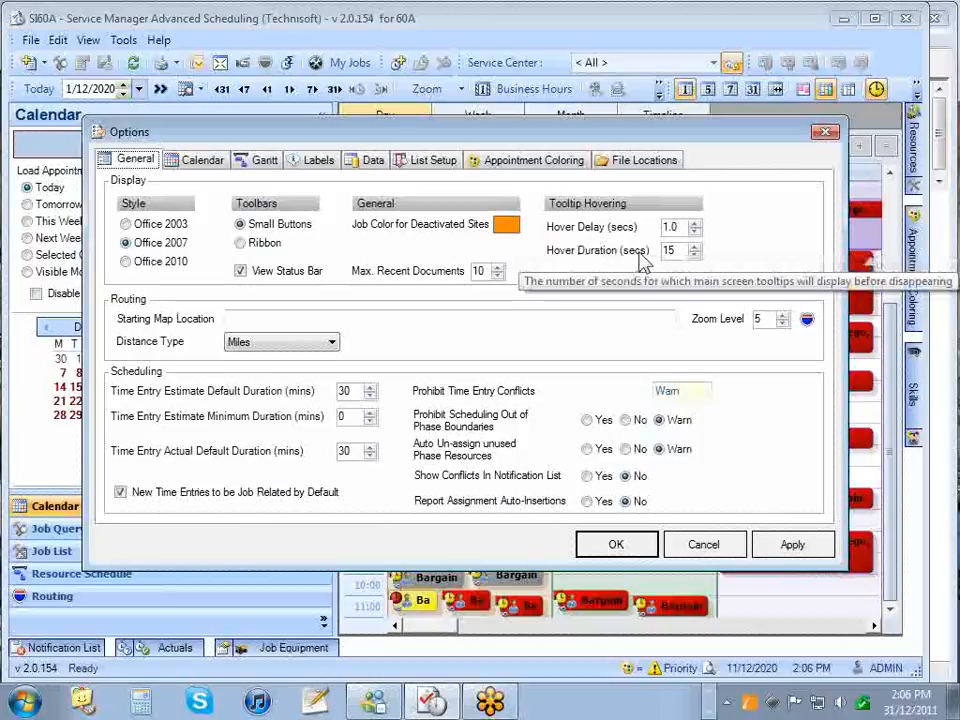
left_click(630, 548)
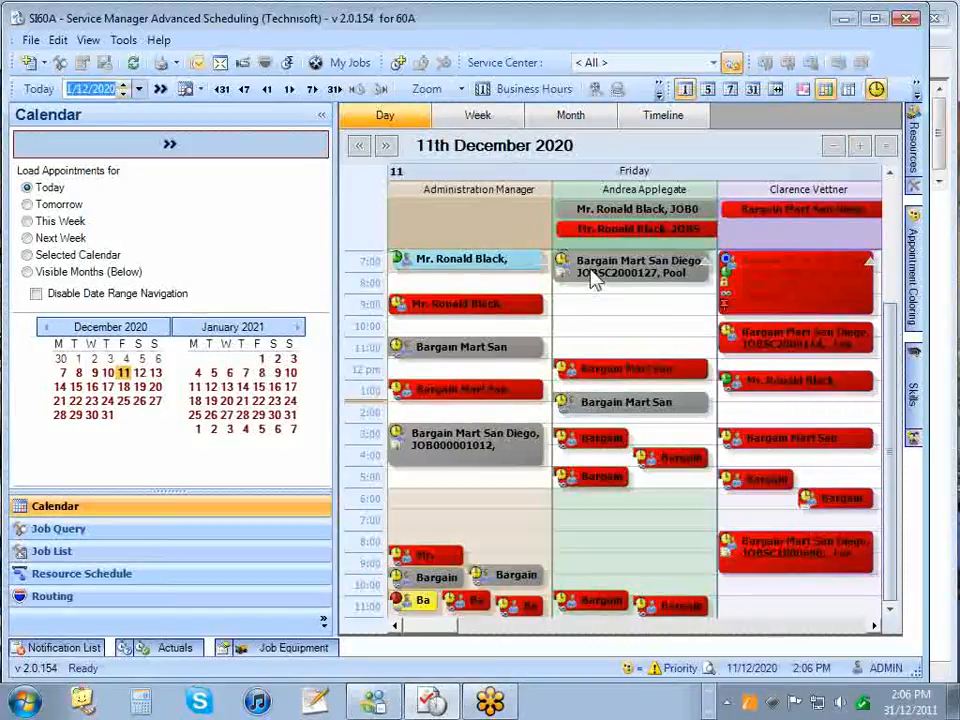
mouse_move(594, 278)
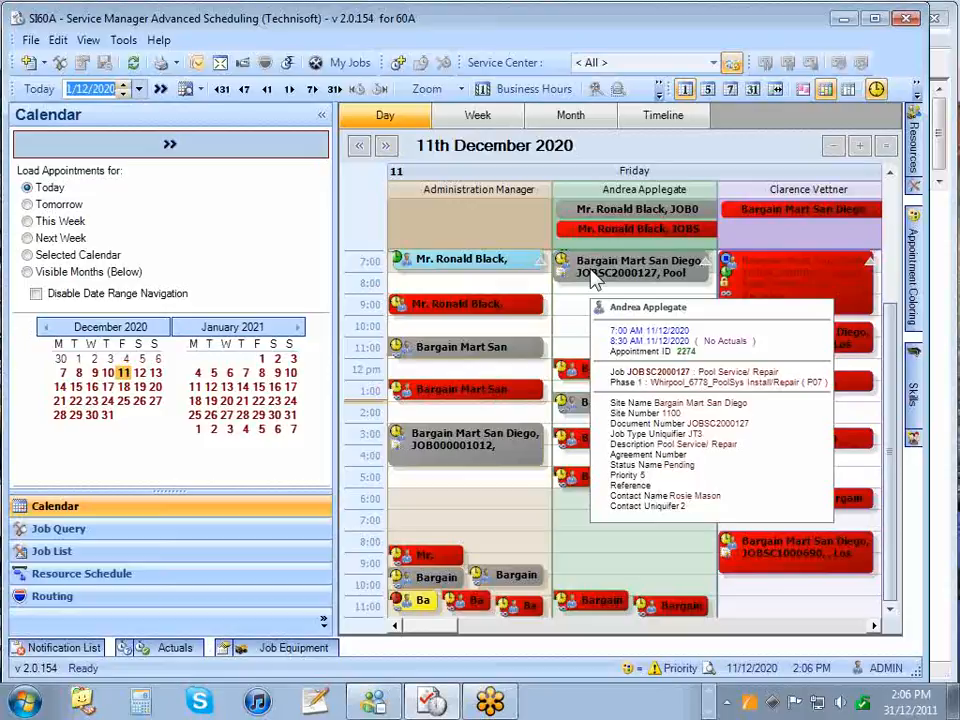
Step: Open the program options and review the routing settings for starting map location and distance type
left_click(126, 41)
left_click(148, 60)
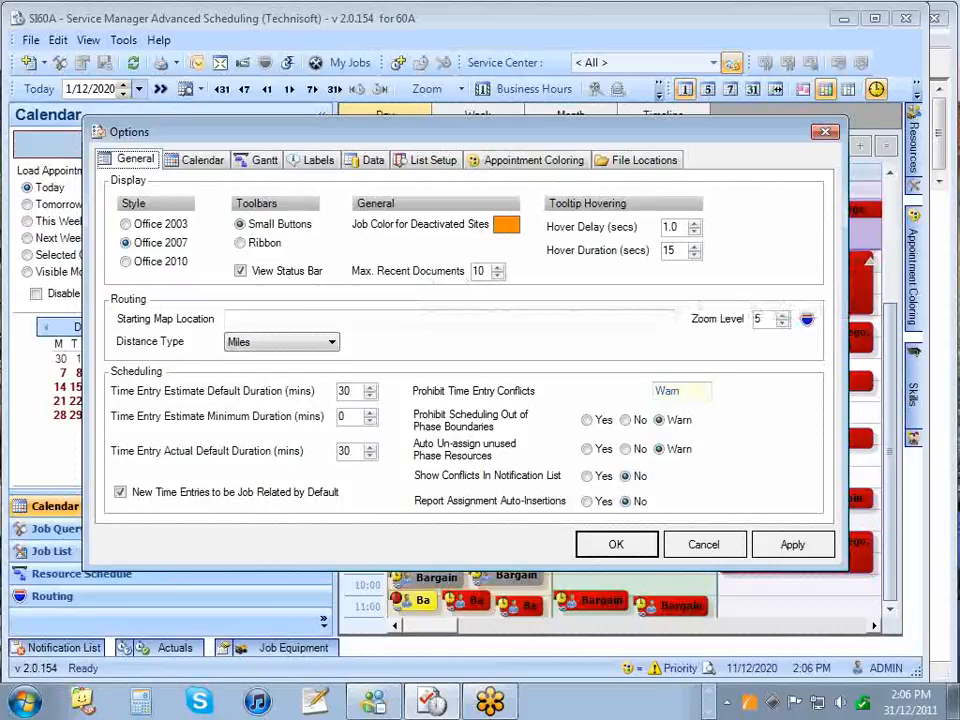
left_click(229, 319)
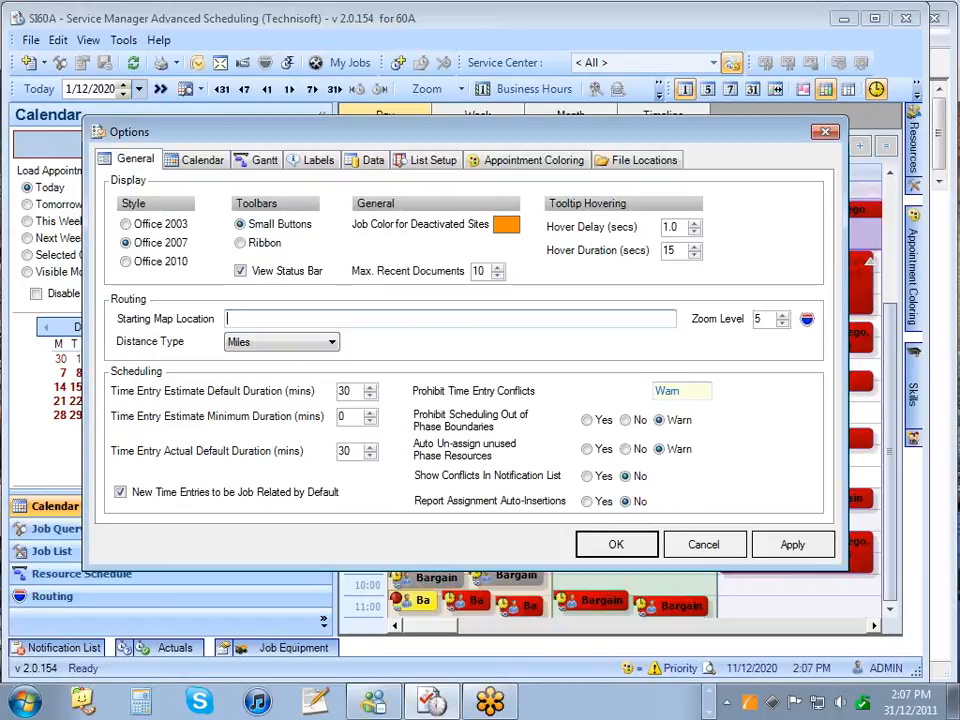
left_click(331, 346)
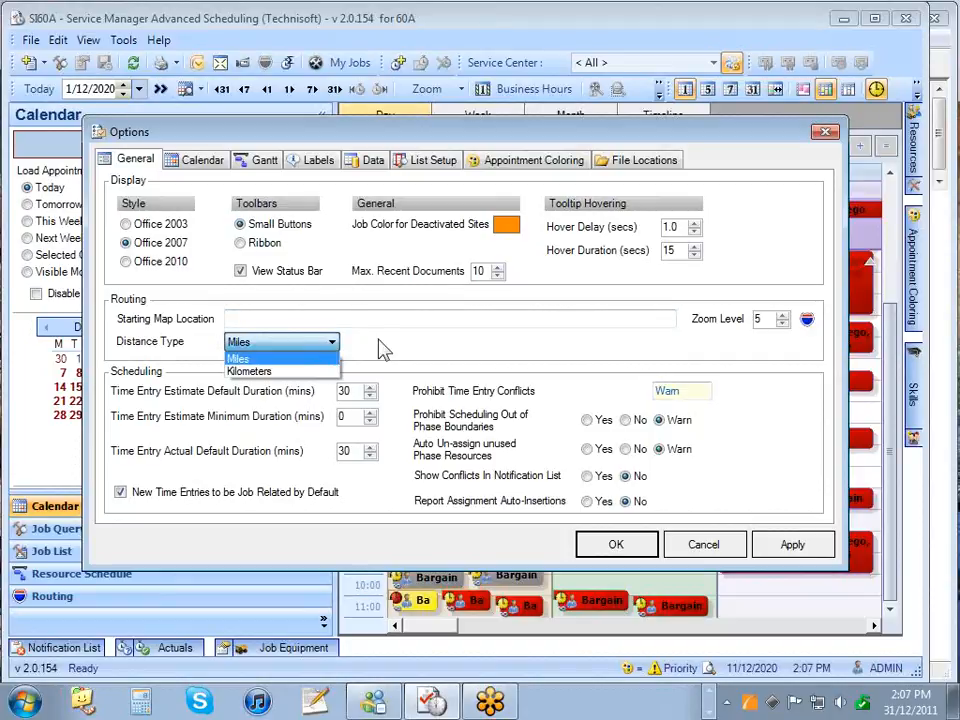
left_click(378, 346)
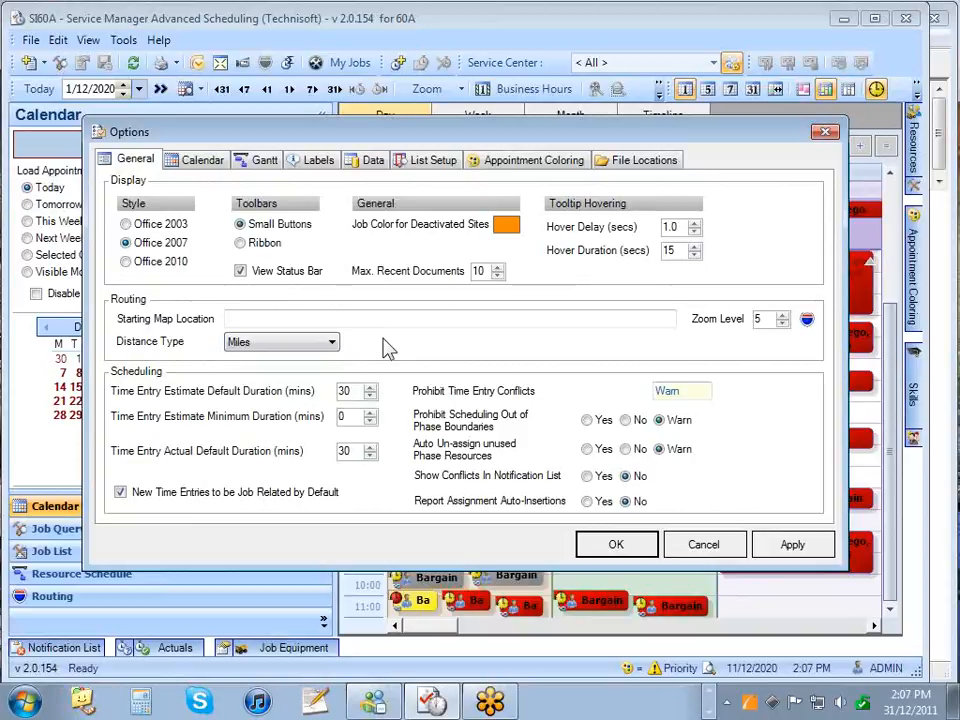
Step: Review the general scheduling options: time entry durations, conflict prohibition, phase boundaries, unused resource un-assignment, notification list conflicts and assignment auto-insertions
left_click(350, 391)
double_click(344, 391)
left_click(348, 416)
double_click(341, 416)
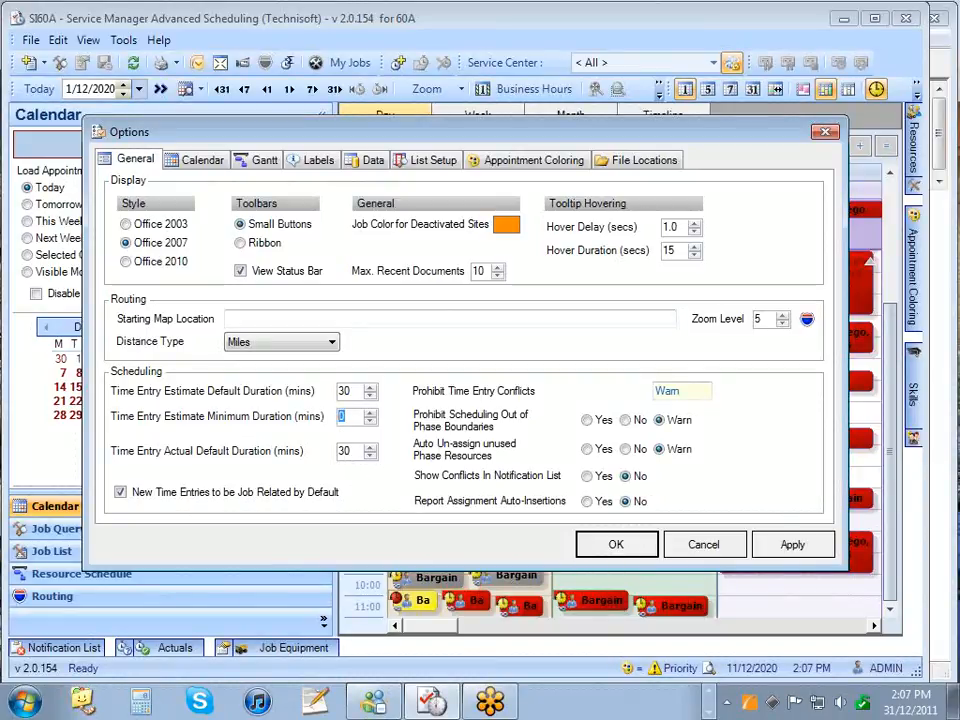
double_click(343, 451)
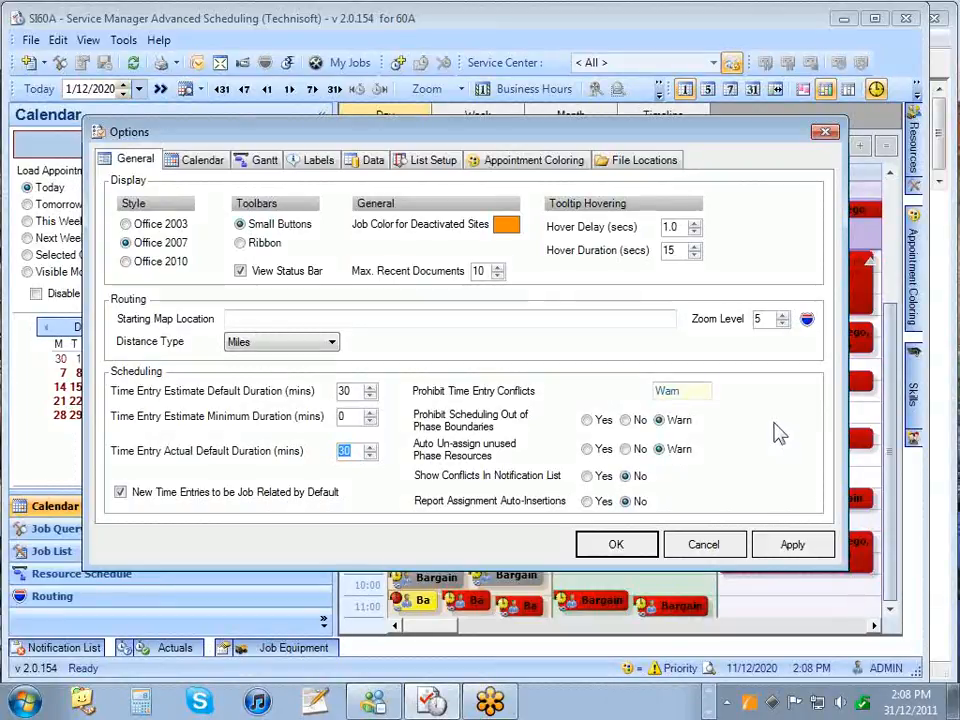
double_click(668, 390)
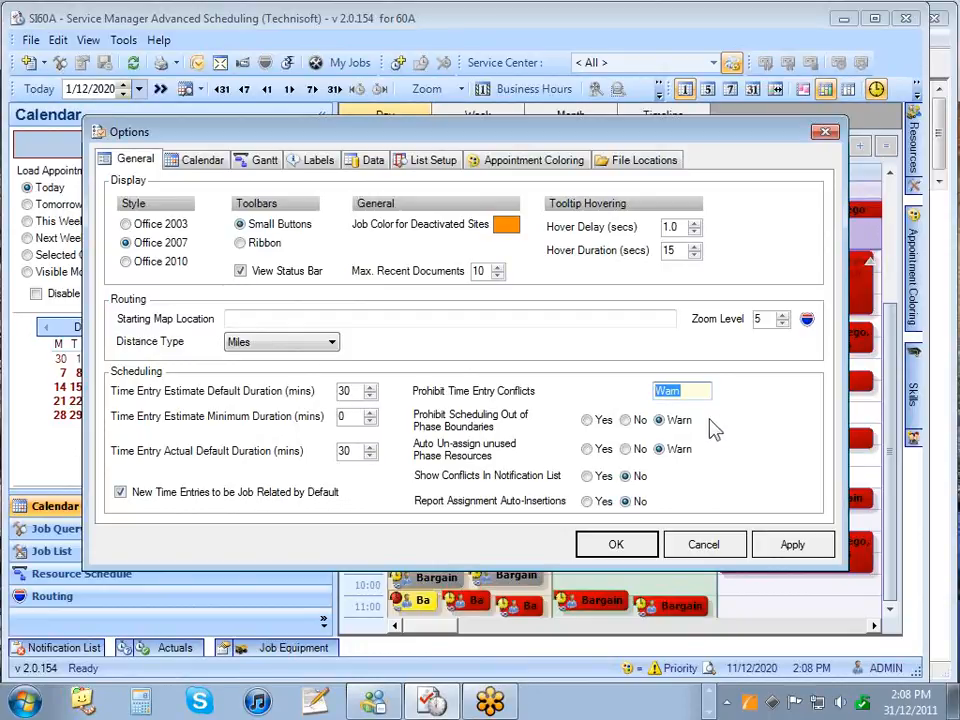
mouse_move(432, 428)
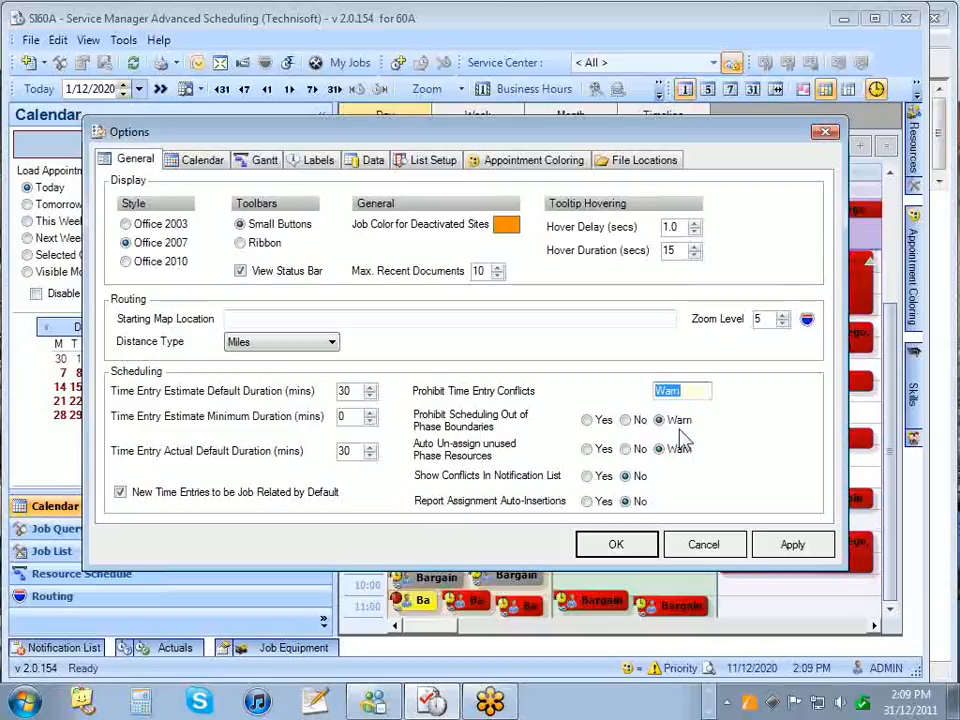
mouse_move(533, 456)
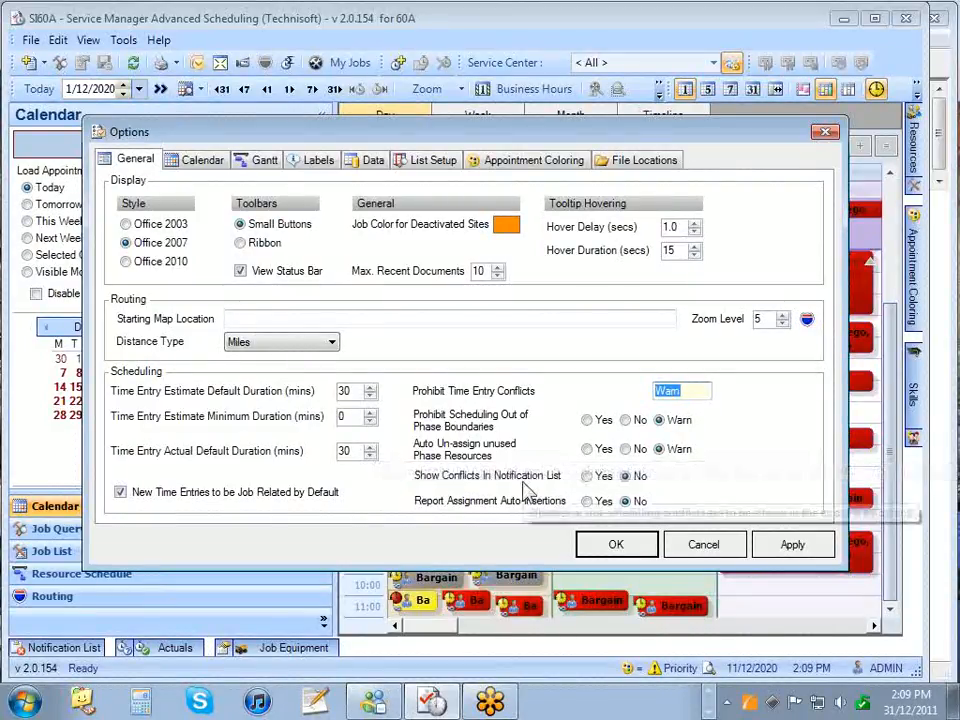
mouse_move(561, 493)
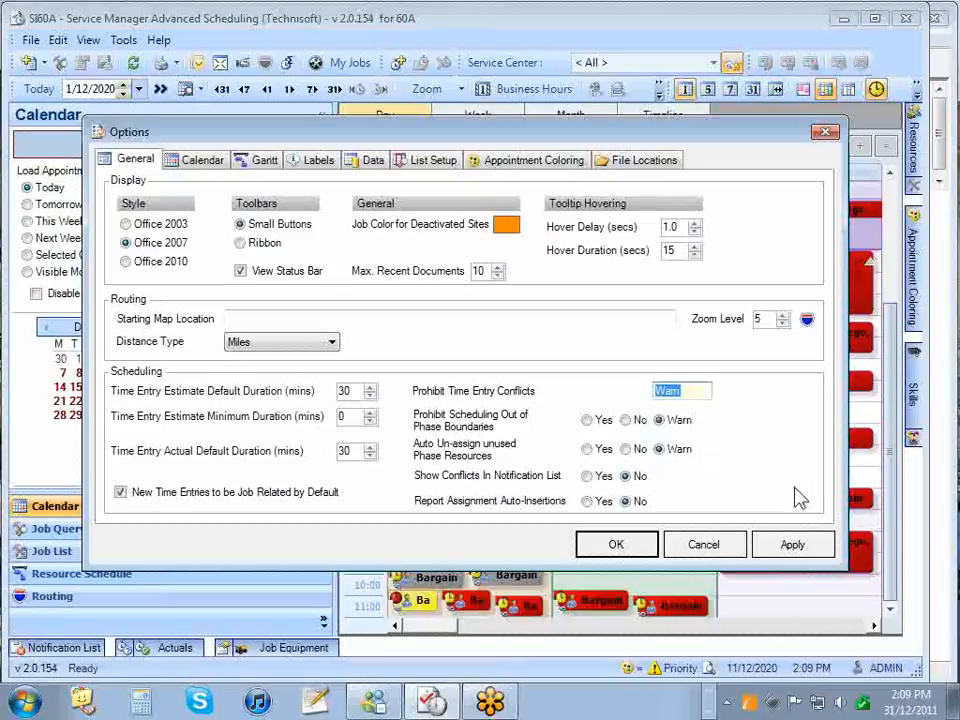
Step: Set the calendar's startup time slot interval to a specific Sixty Minutes and compare the calendar display options with the appointments behind the dialog
left_click(203, 162)
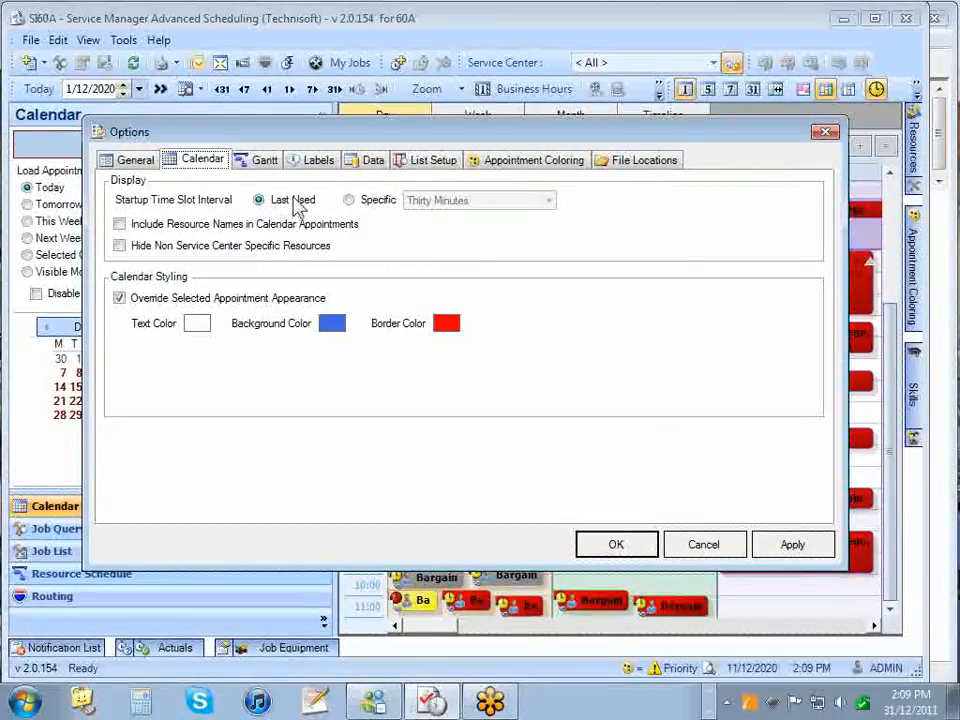
left_click(349, 200)
left_click(498, 201)
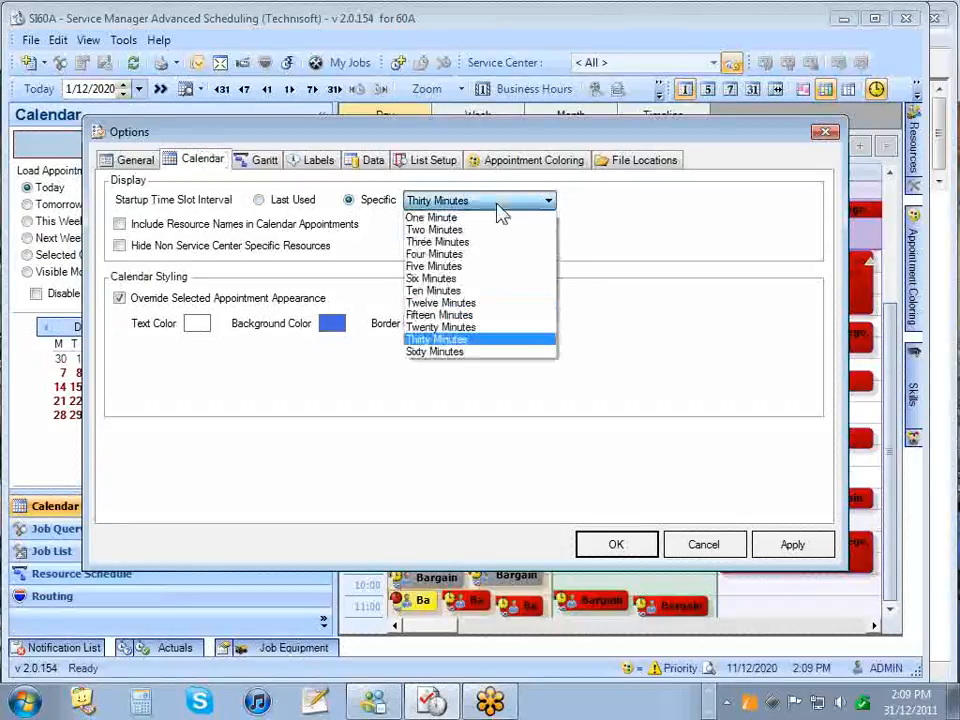
left_click(474, 350)
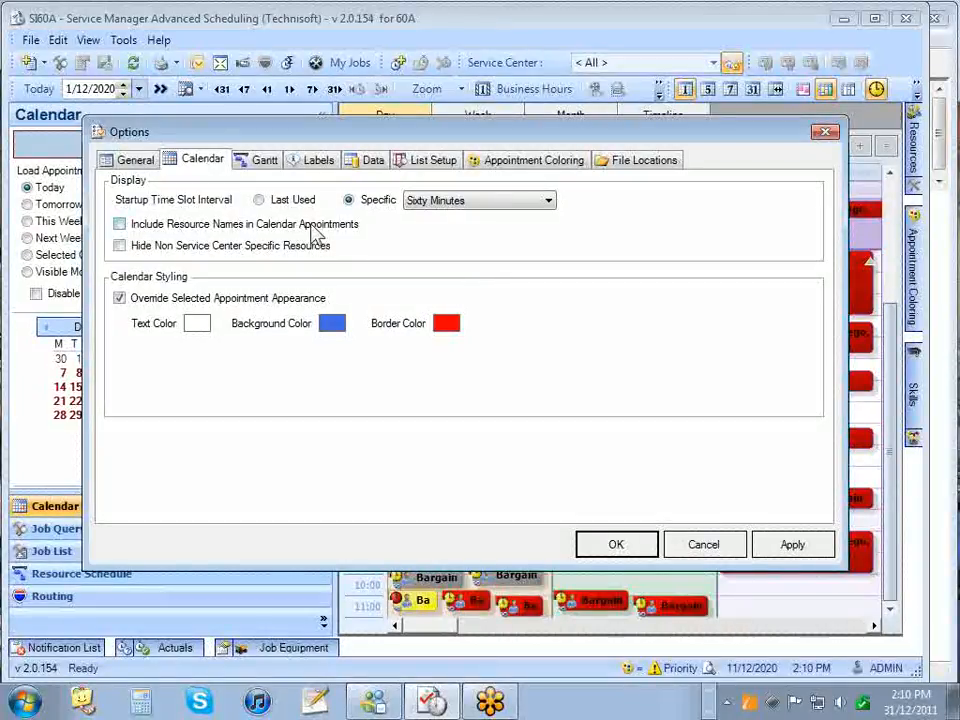
left_click_drag(399, 133, 409, 350)
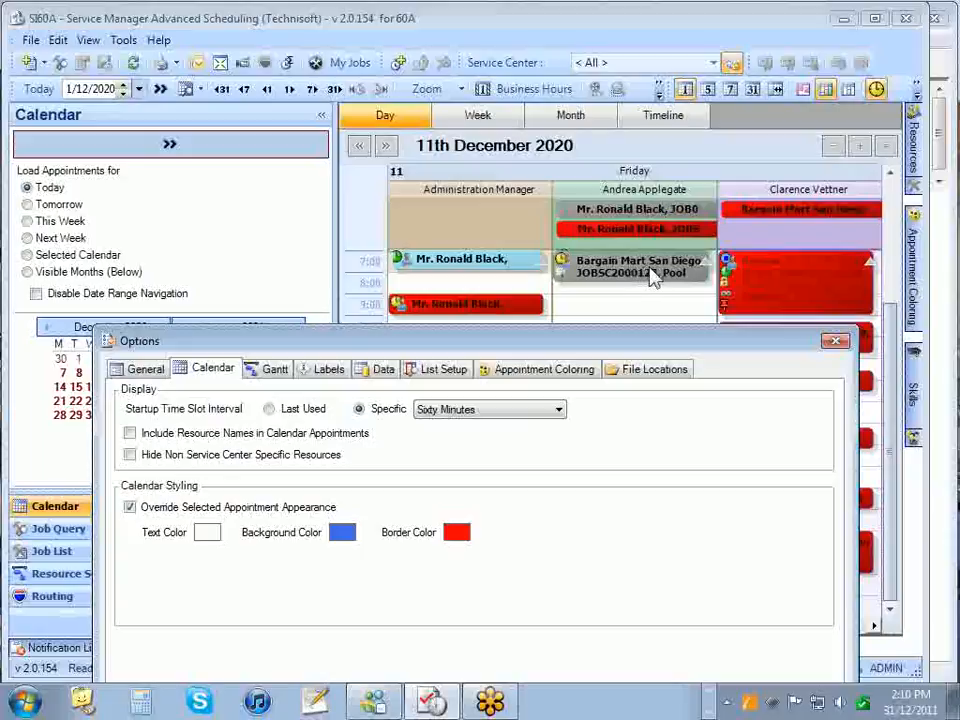
left_click_drag(555, 342, 595, 131)
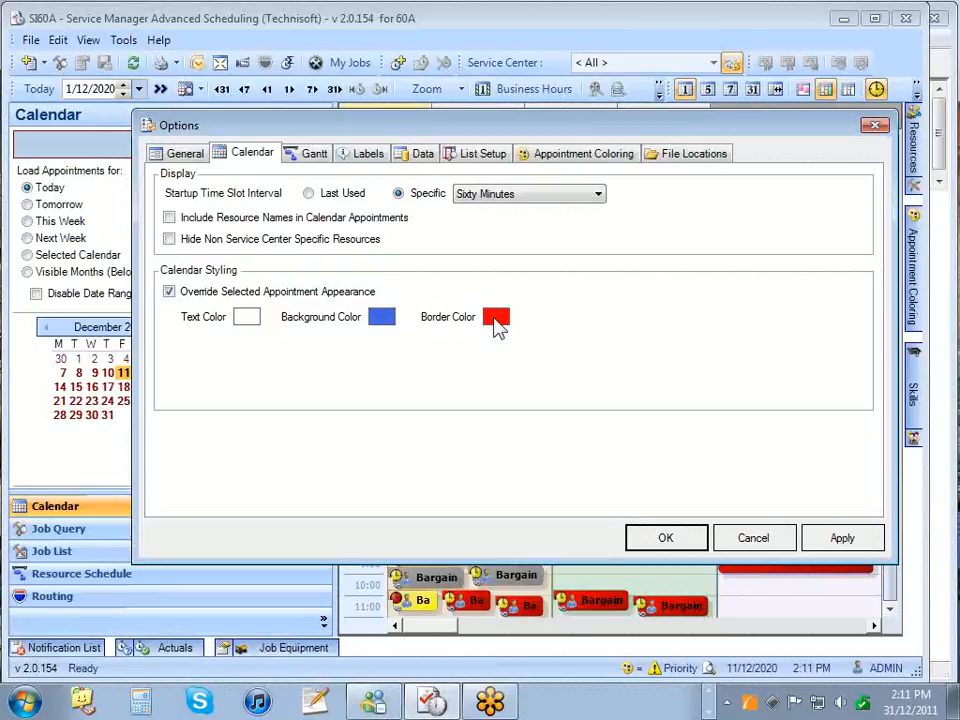
Step: View the Gantt options, accept the option settings and switch to the Job List
left_click(314, 155)
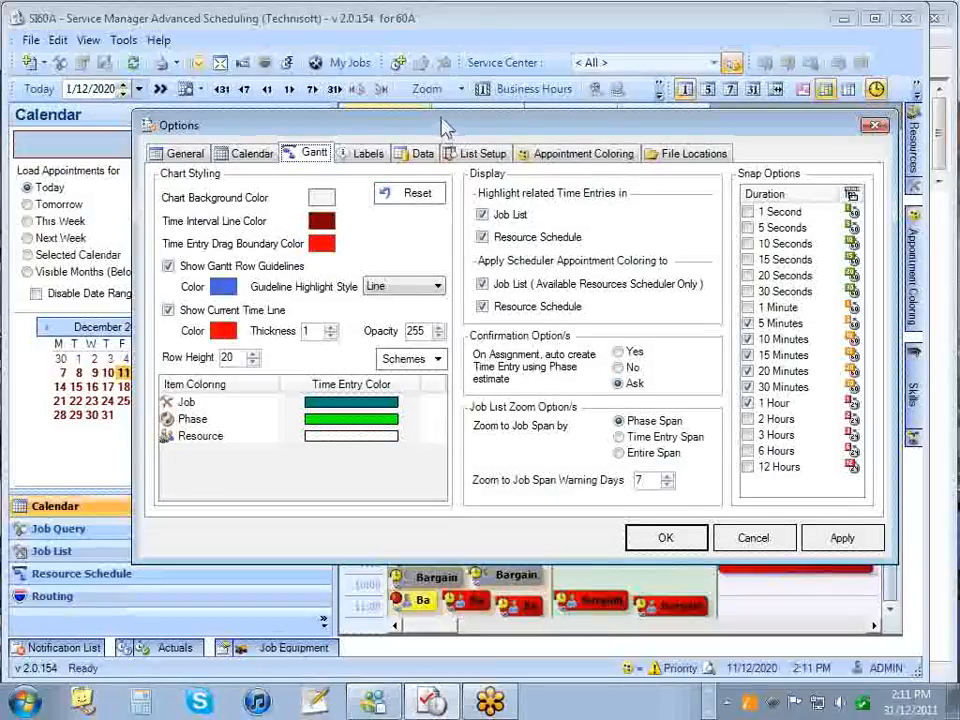
left_click_drag(445, 127, 452, 111)
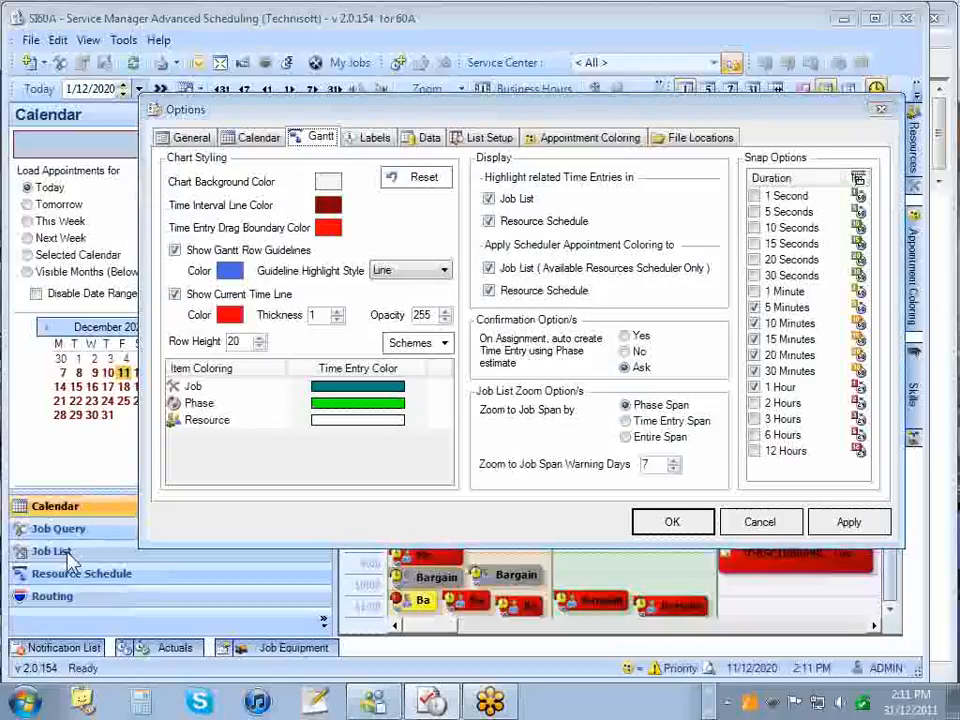
left_click(680, 526)
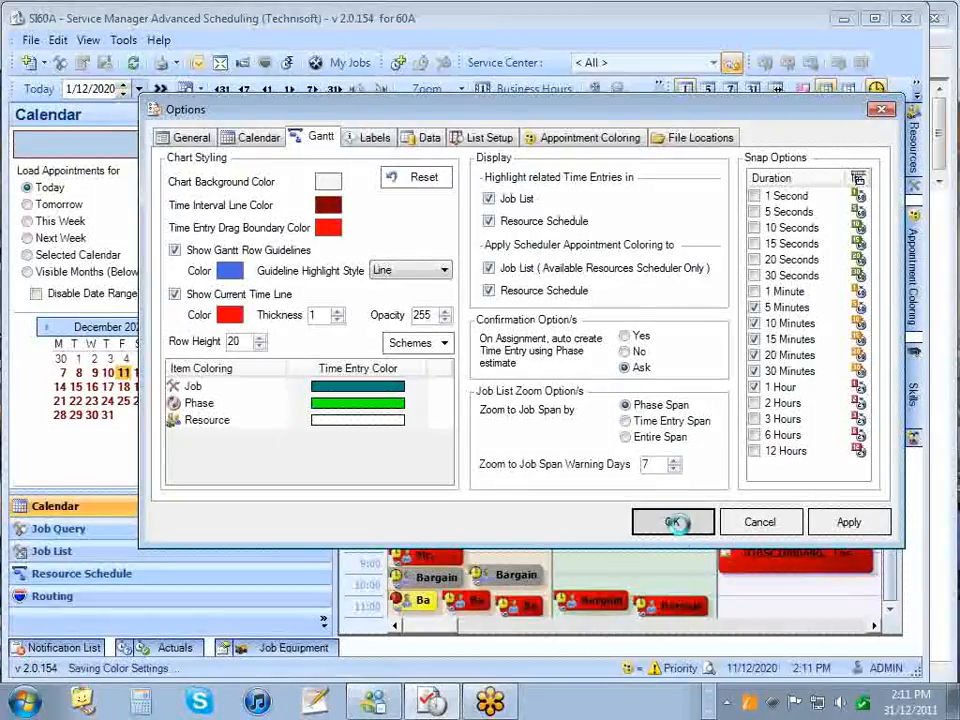
left_click(82, 555)
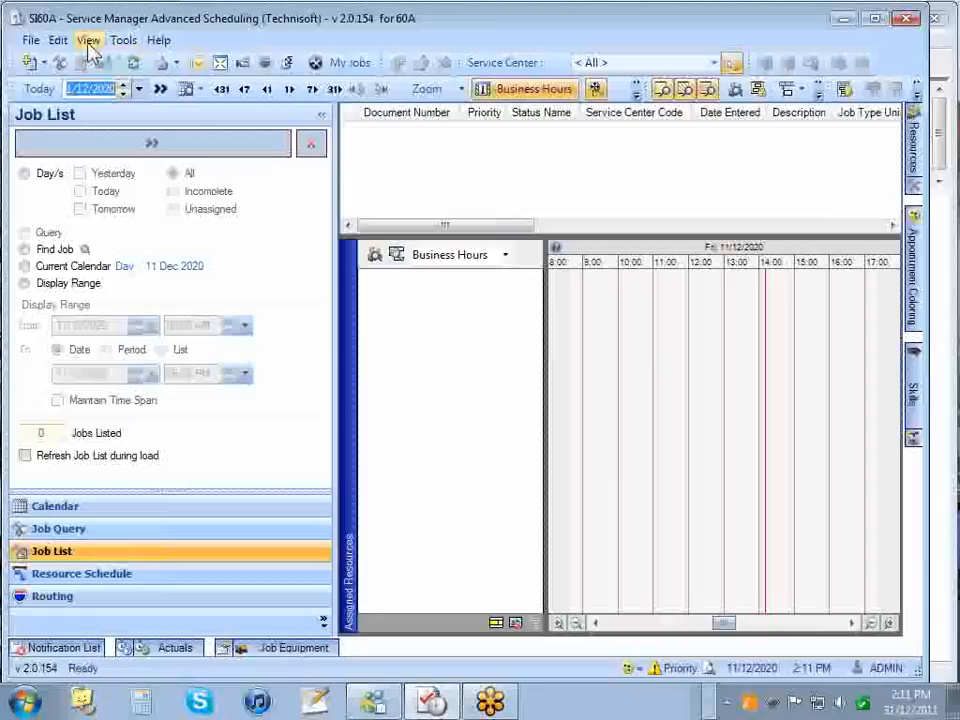
Step: Reopen the Gantt options and review the guideline highlight style, current time line thickness and color schemes, then accept the settings
left_click(124, 40)
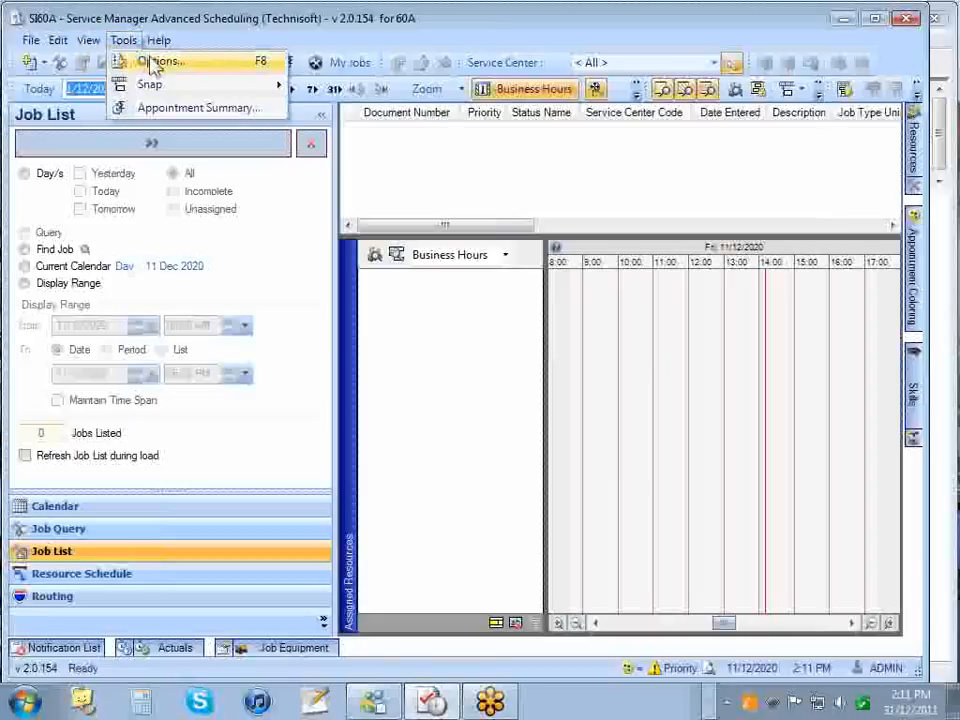
left_click(150, 60)
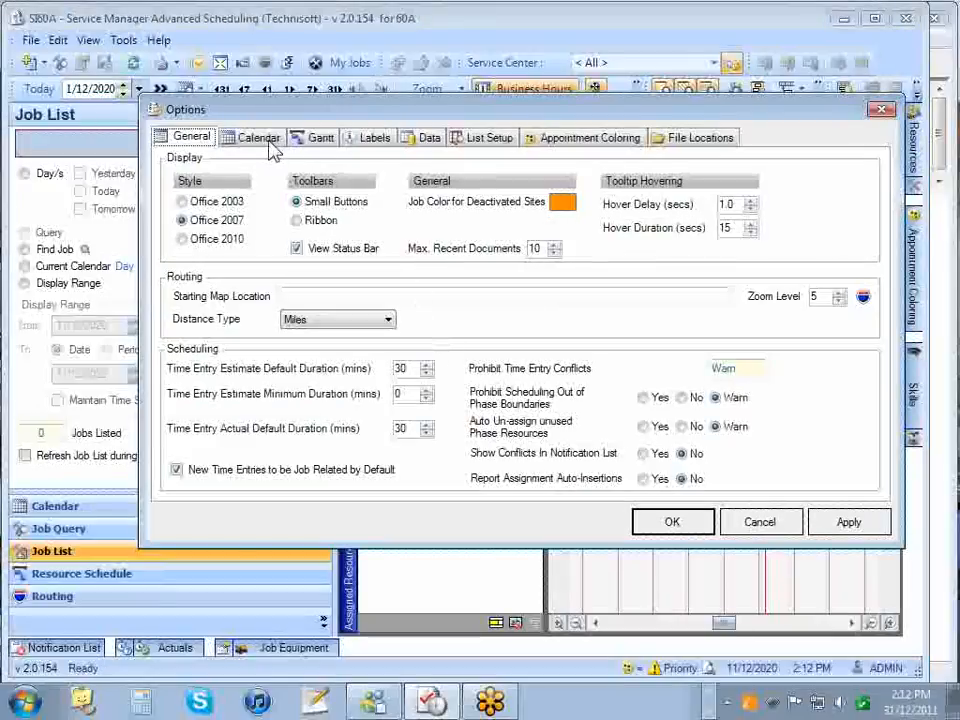
left_click(320, 137)
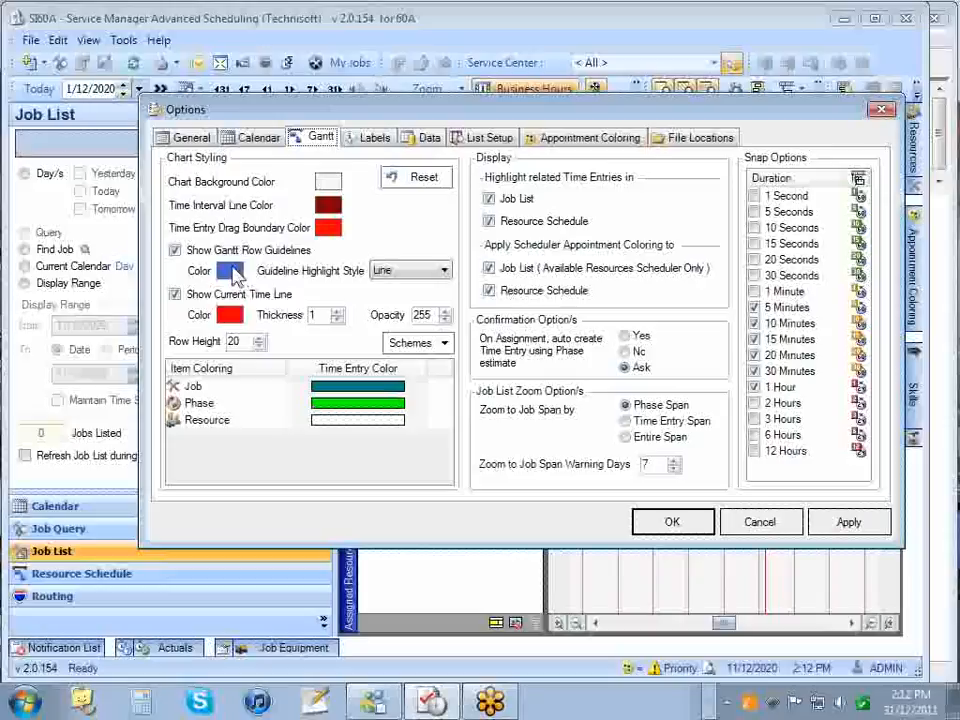
left_click(440, 279)
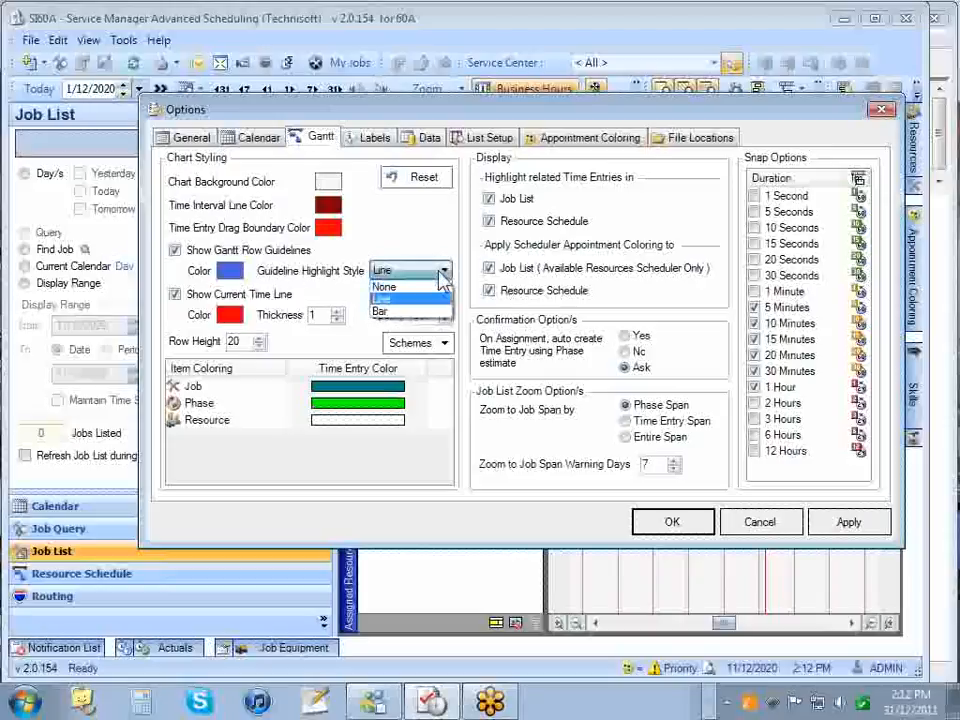
left_click(440, 279)
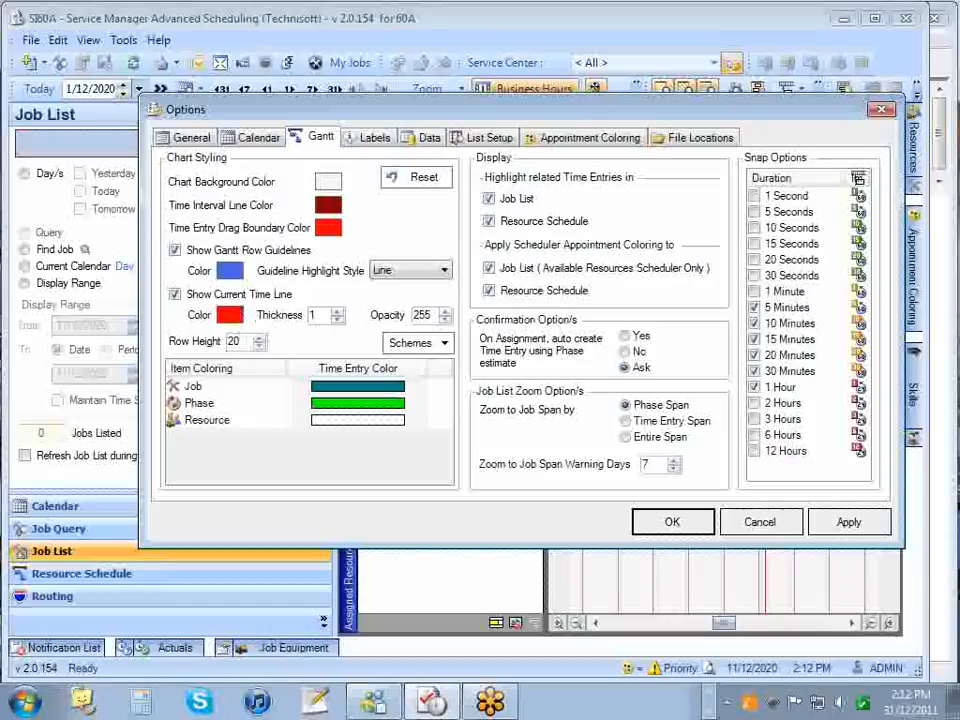
double_click(313, 315)
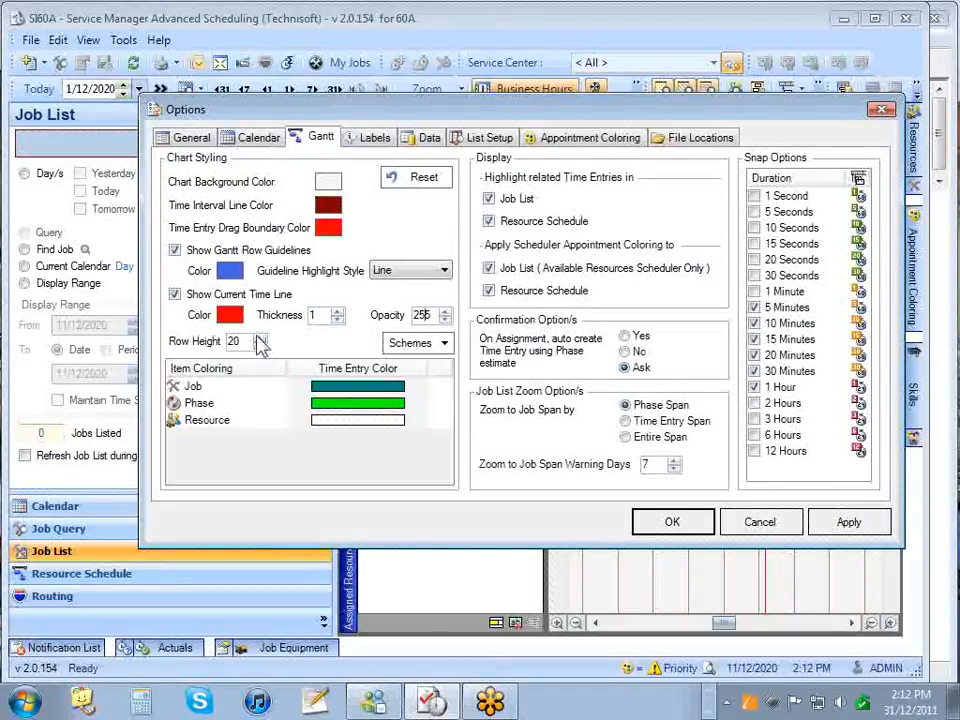
left_click(450, 344)
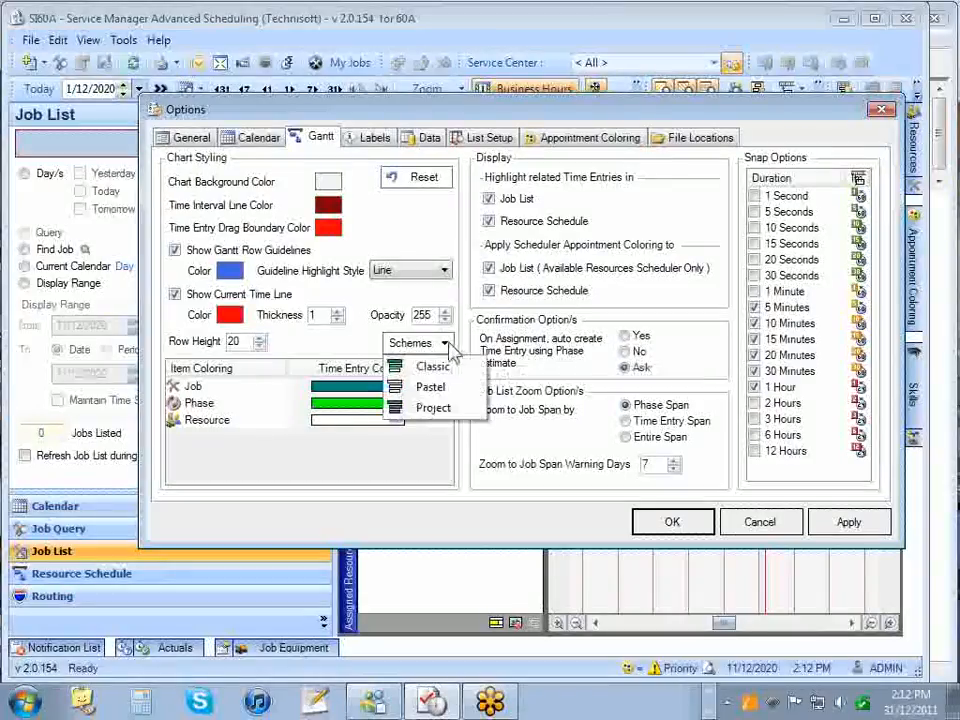
left_click(348, 345)
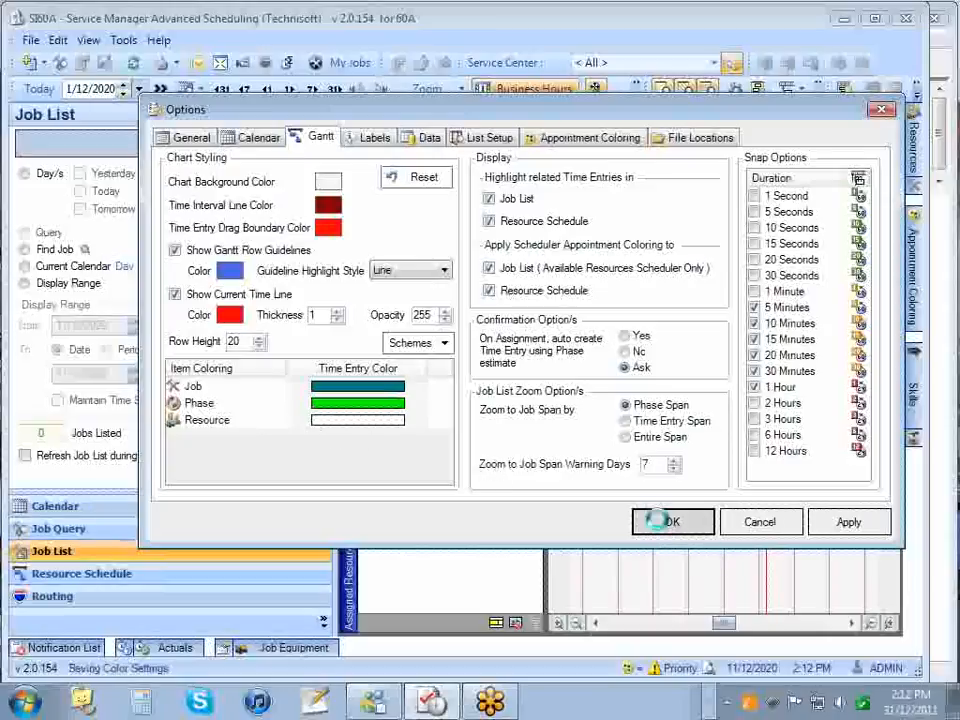
left_click(666, 523)
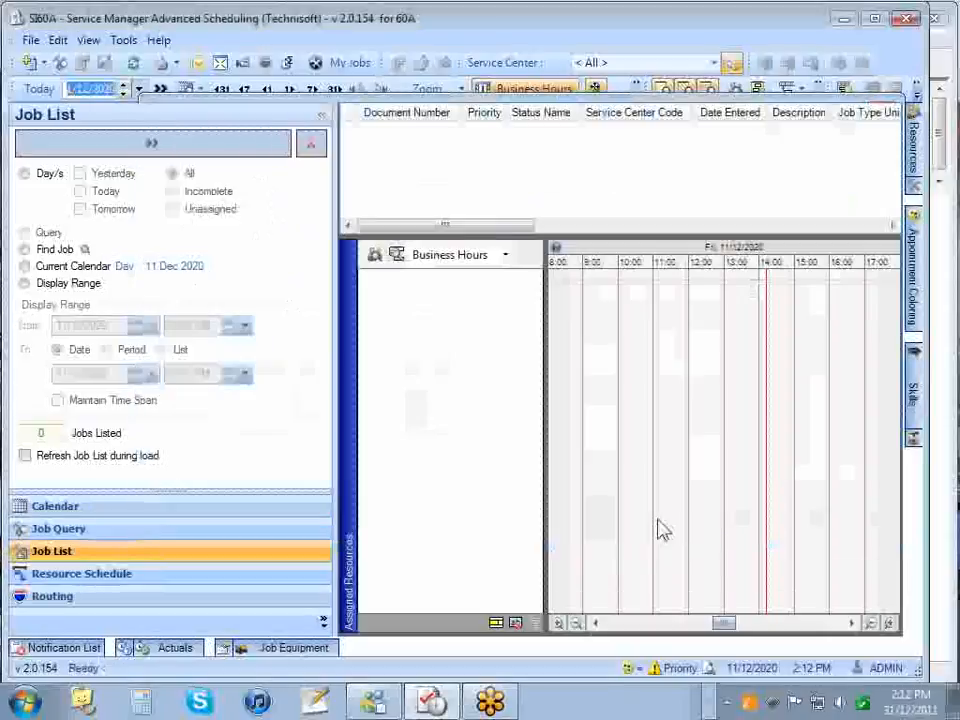
Step: Find the Bargain Mart San Diego computer repairs job and load it into the Job List
left_click(24, 250)
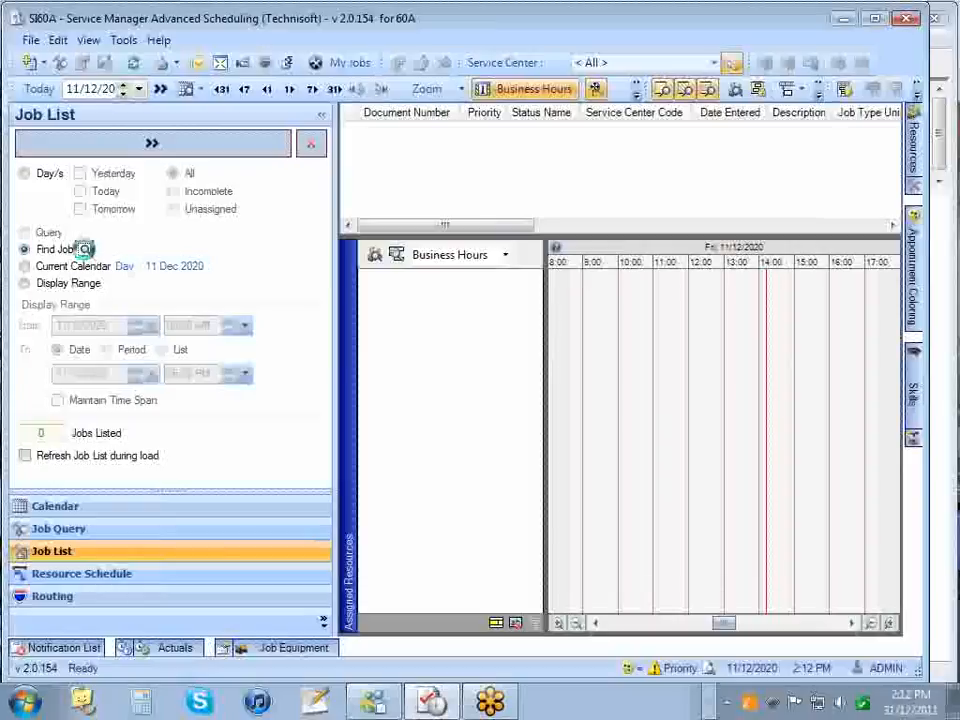
left_click(85, 250)
left_click(400, 349)
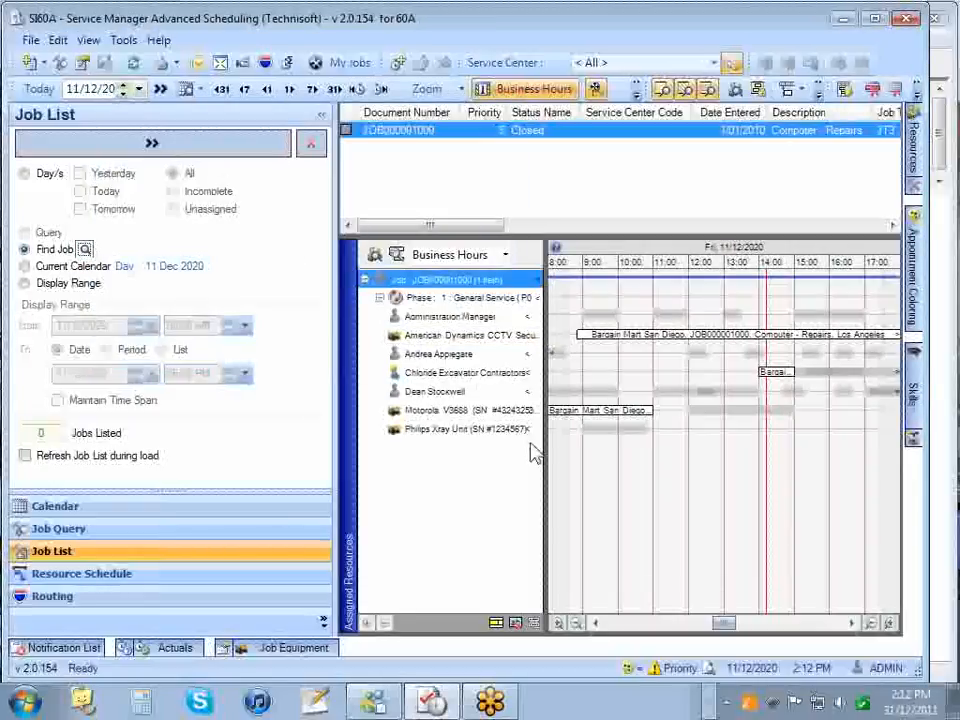
Step: Zoom the Gantt chart to the span of the loaded job and jump forward through the Administration Manager's time entries
left_click(436, 318)
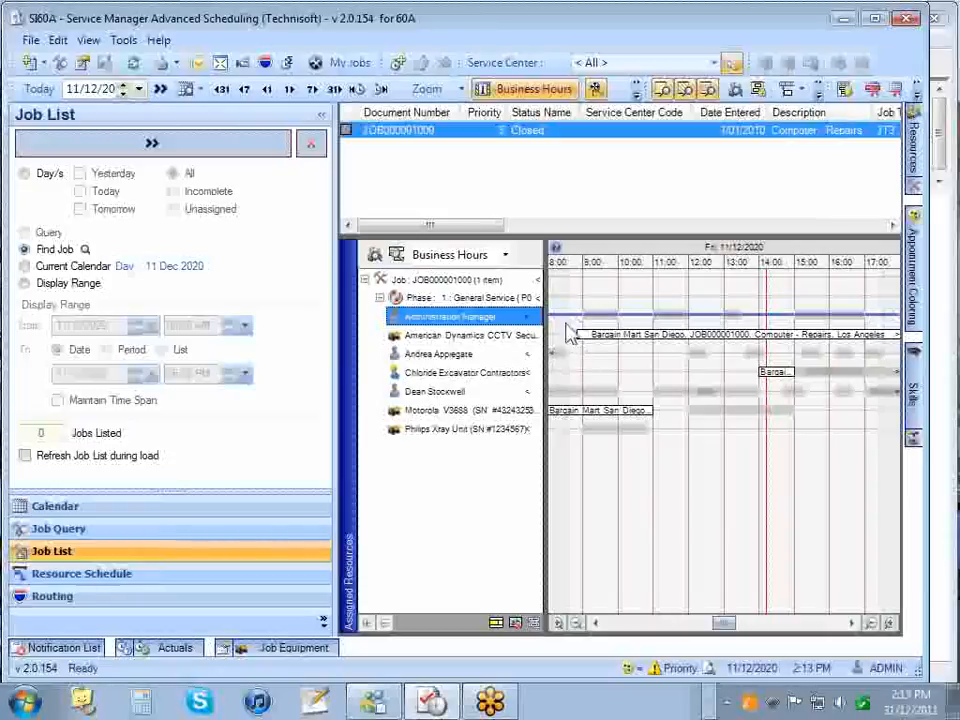
left_click(440, 280)
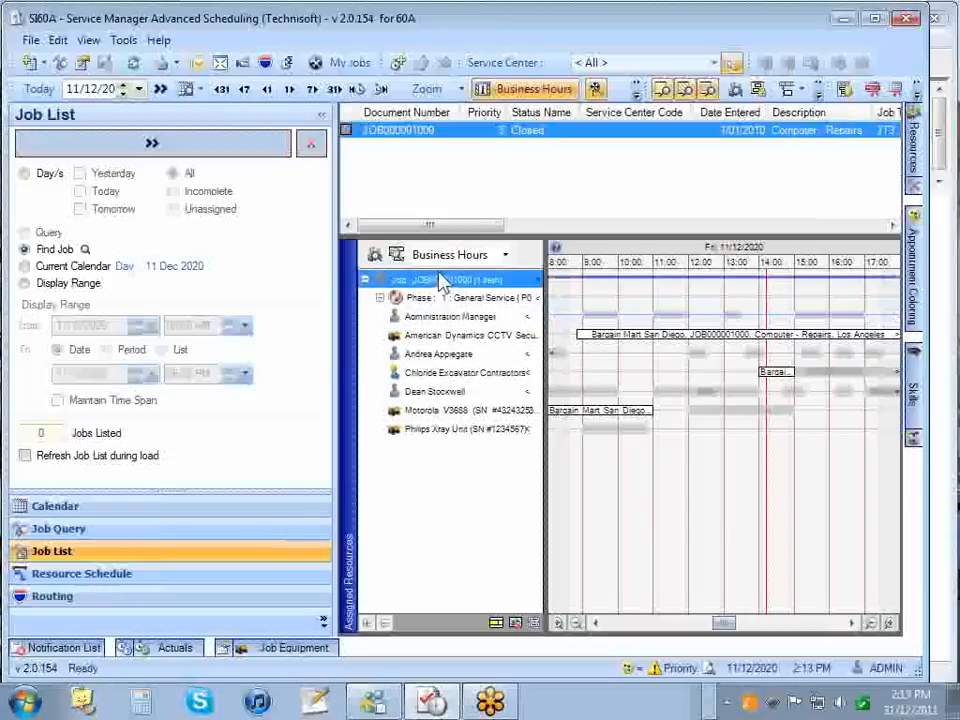
left_click(396, 254)
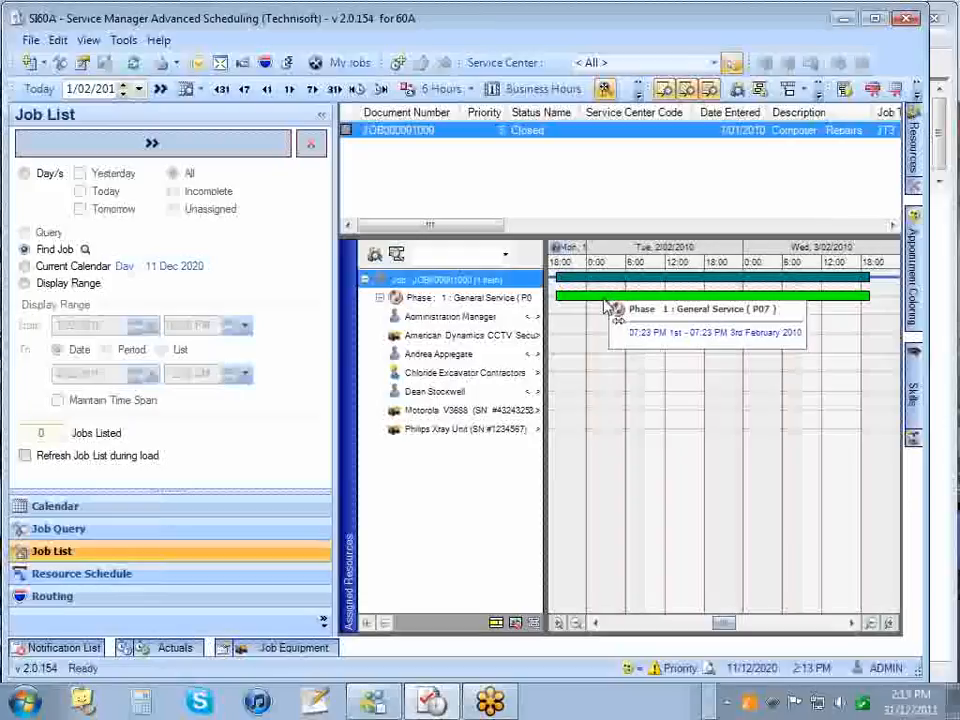
left_click(537, 317)
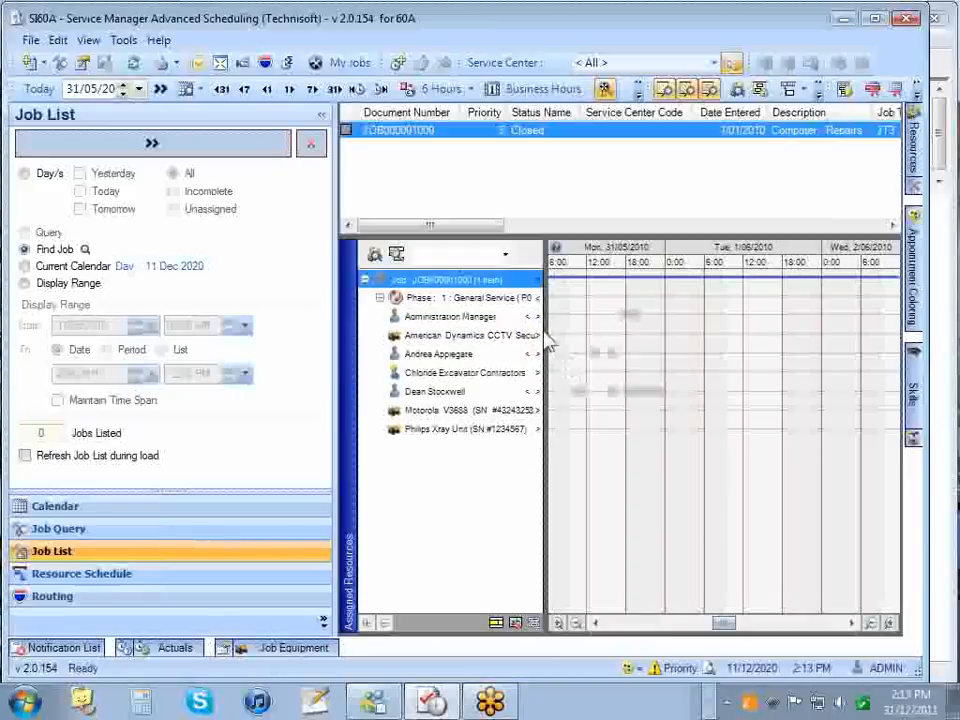
left_click(537, 318)
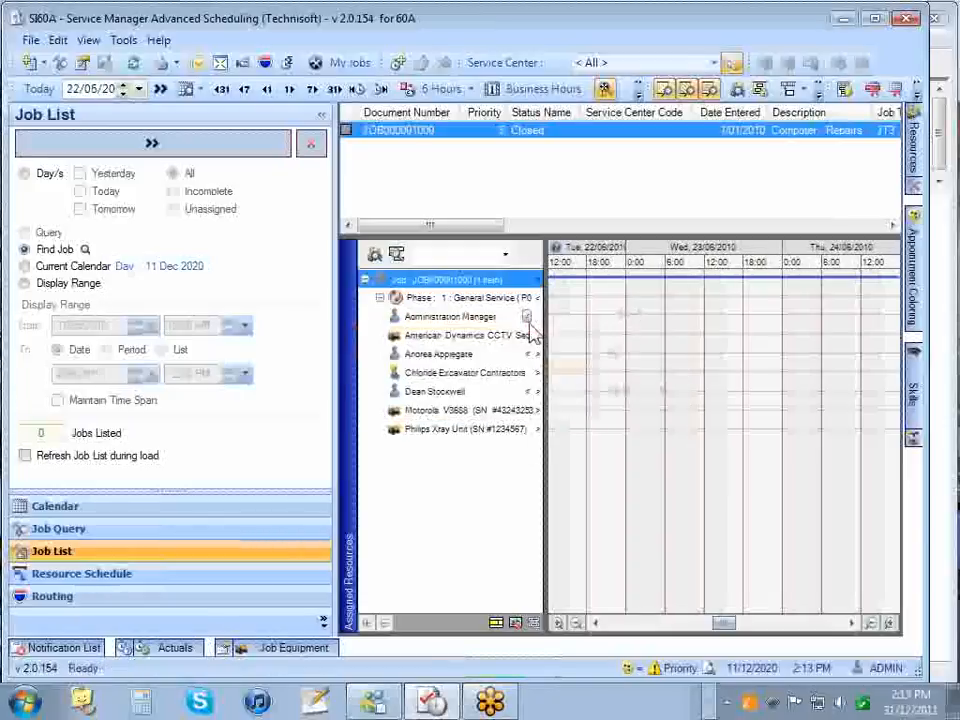
Step: Zoom the Gantt chart back to the job span, highlight the Administration Manager's row and clear the Job List
left_click(527, 317)
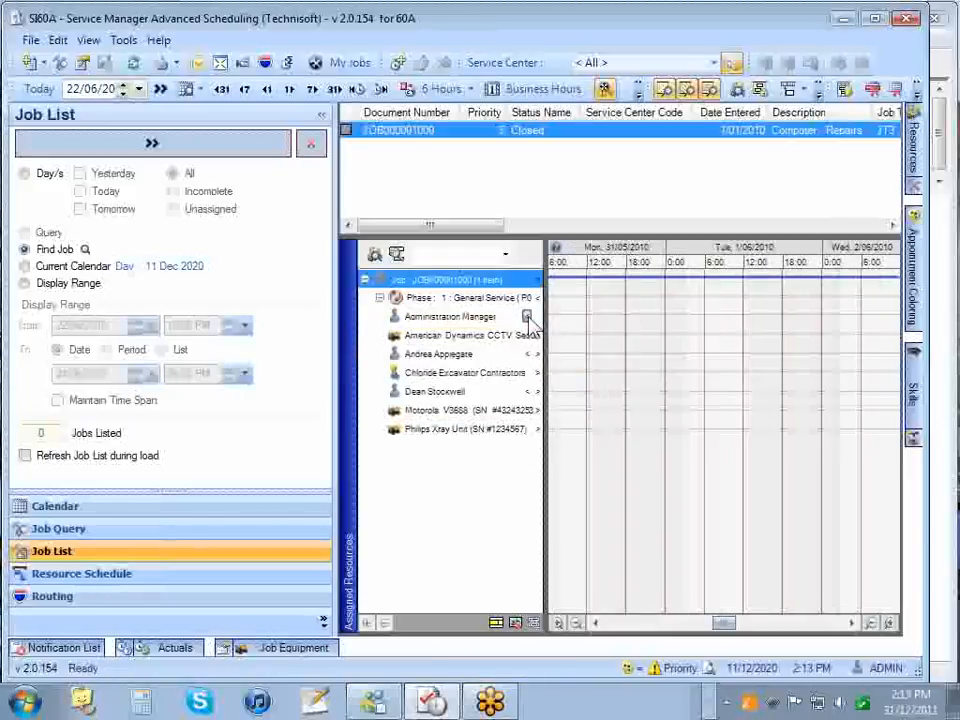
left_click(397, 254)
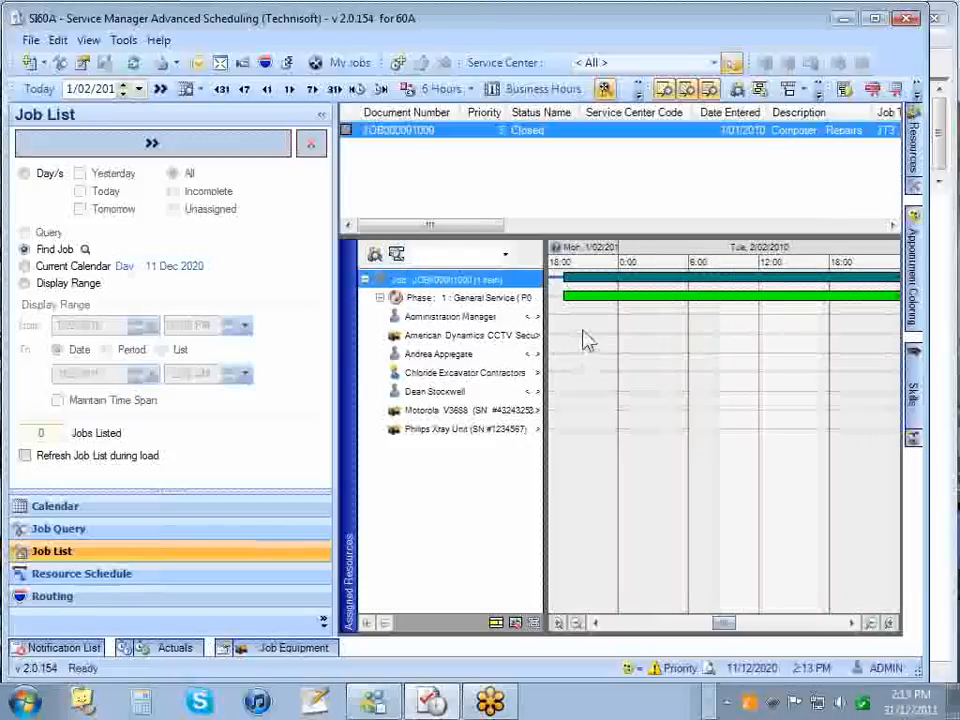
left_click(646, 317)
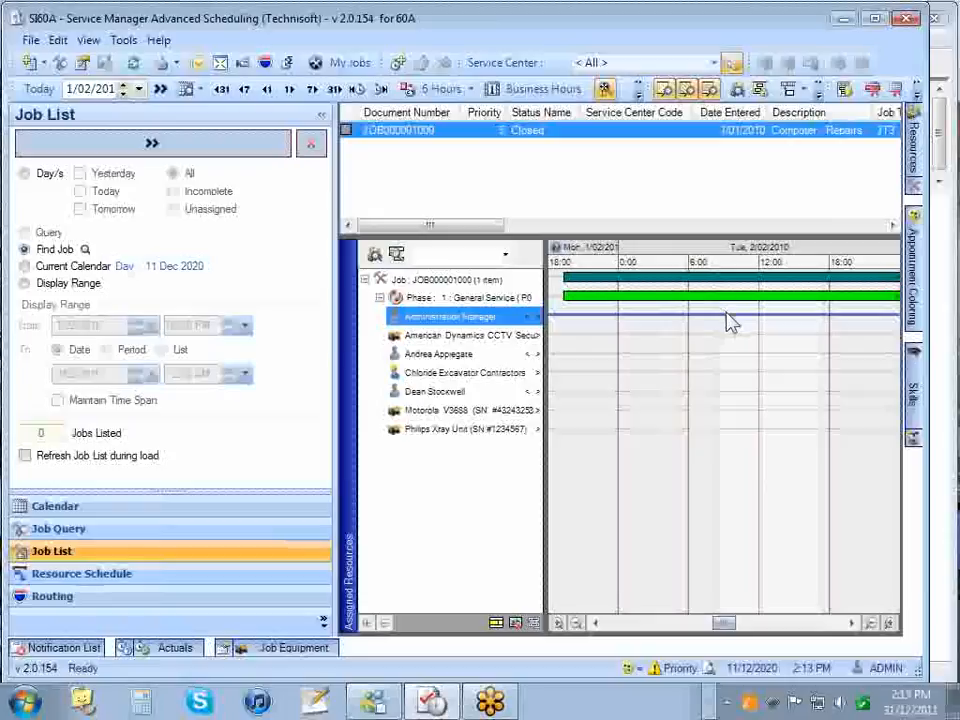
left_click_drag(726, 317, 766, 316)
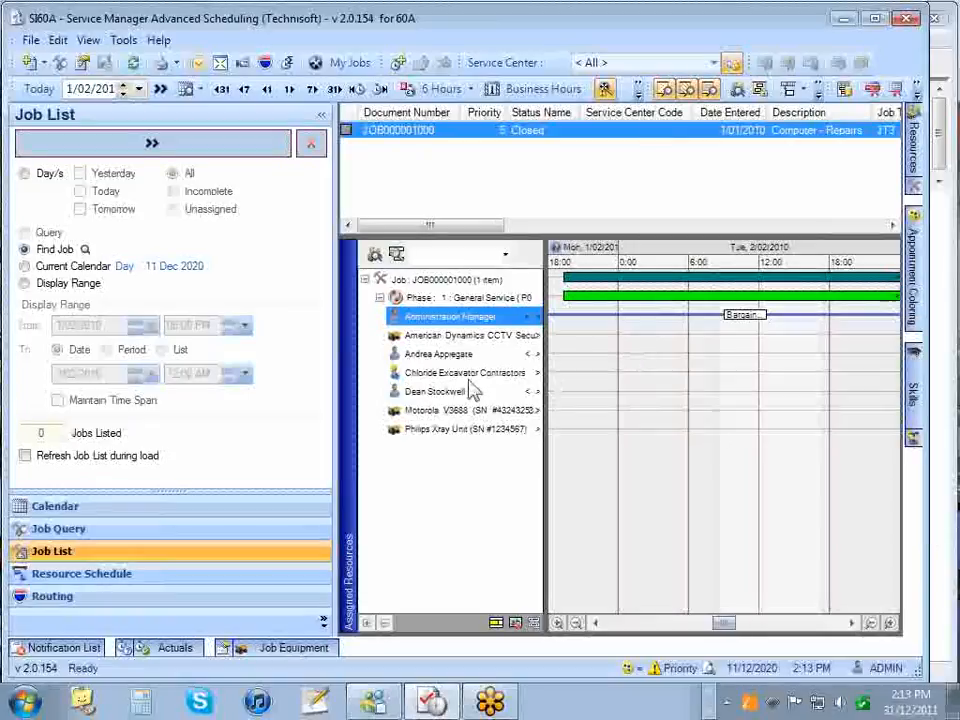
left_click(312, 146)
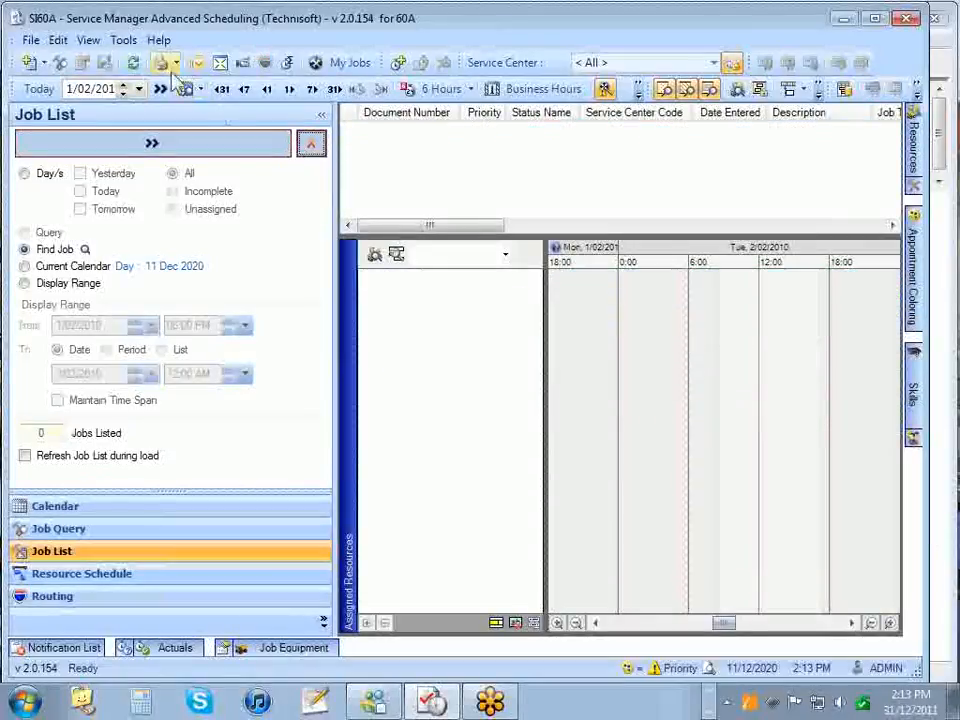
Step: Reopen the Gantt options and review the Job List zoom options and the job span warning days
left_click(88, 40)
mouse_move(124, 41)
left_click(140, 61)
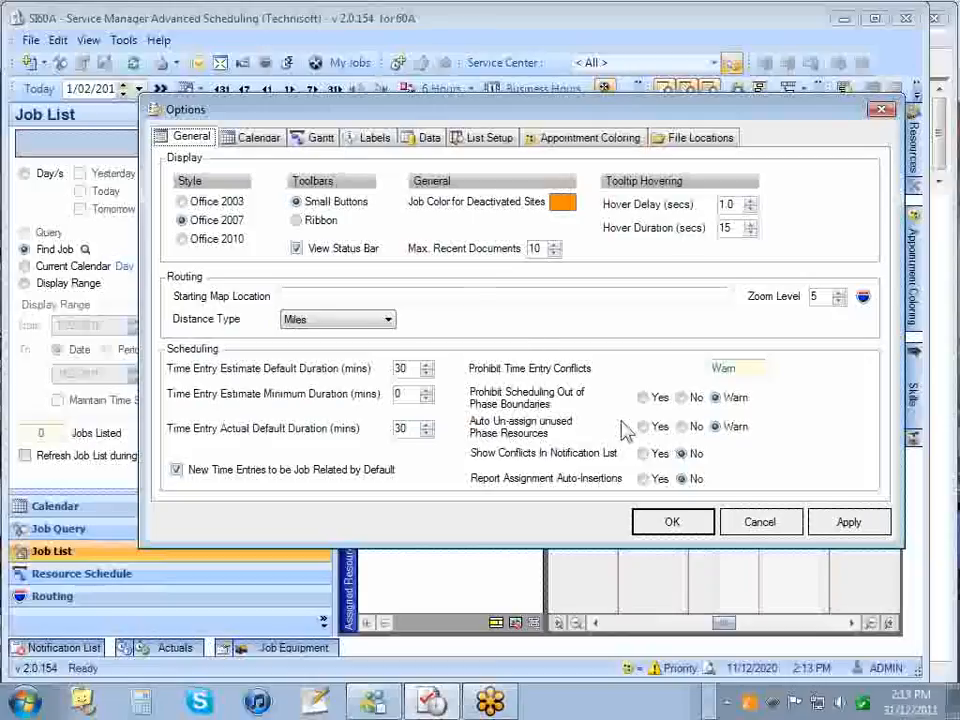
left_click(320, 139)
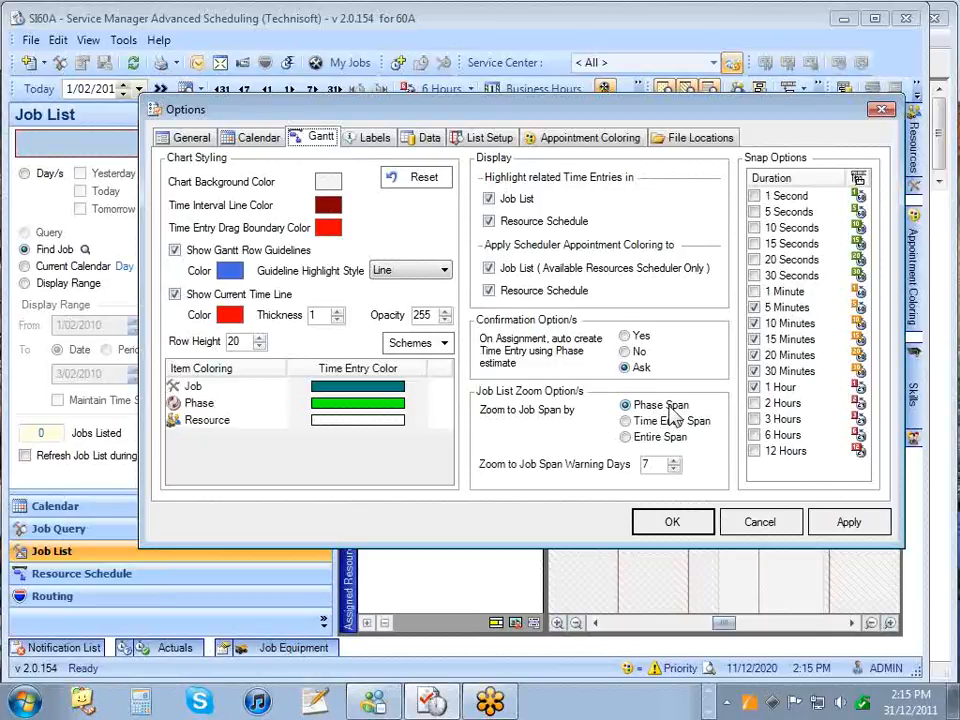
left_click(650, 464)
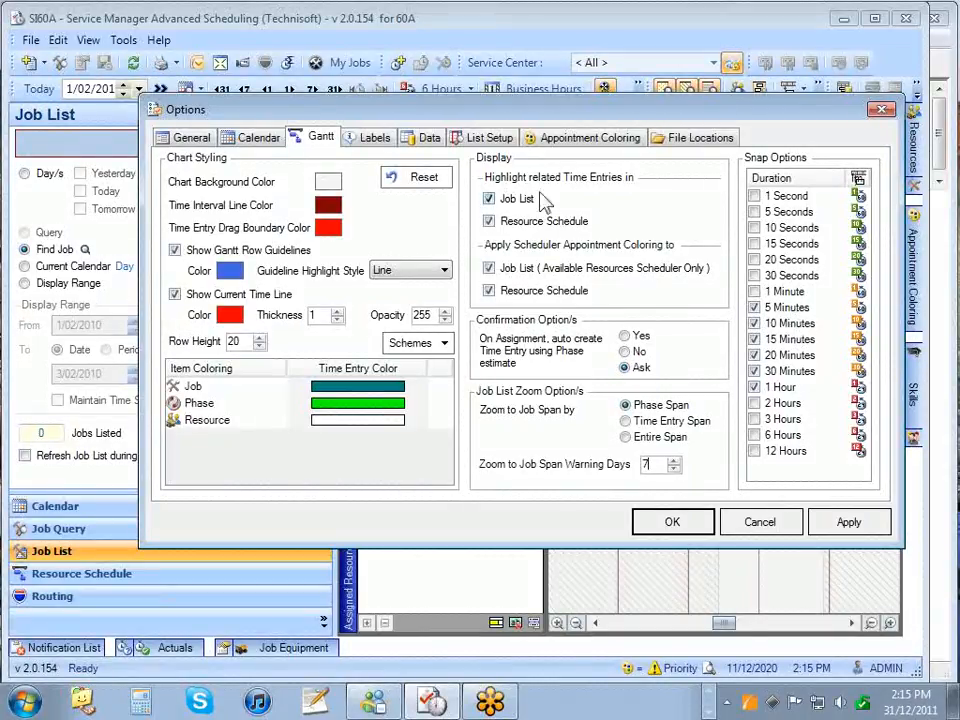
Step: View the label options, accept the settings and show the tooltip of the first timed red appointment in the Calendar's third resource column
left_click(377, 140)
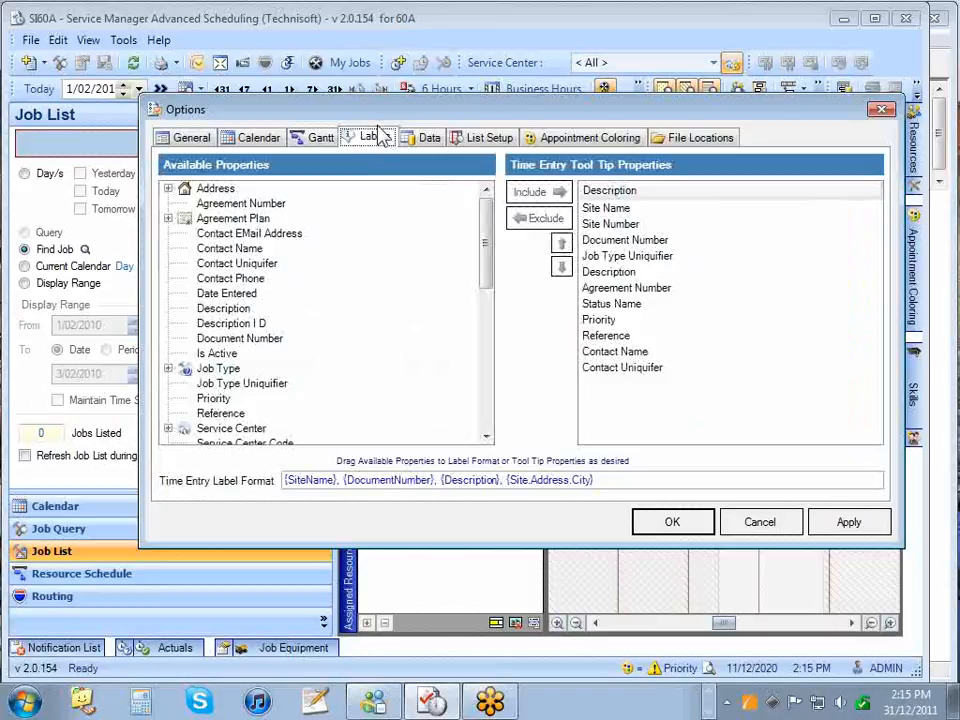
left_click(680, 528)
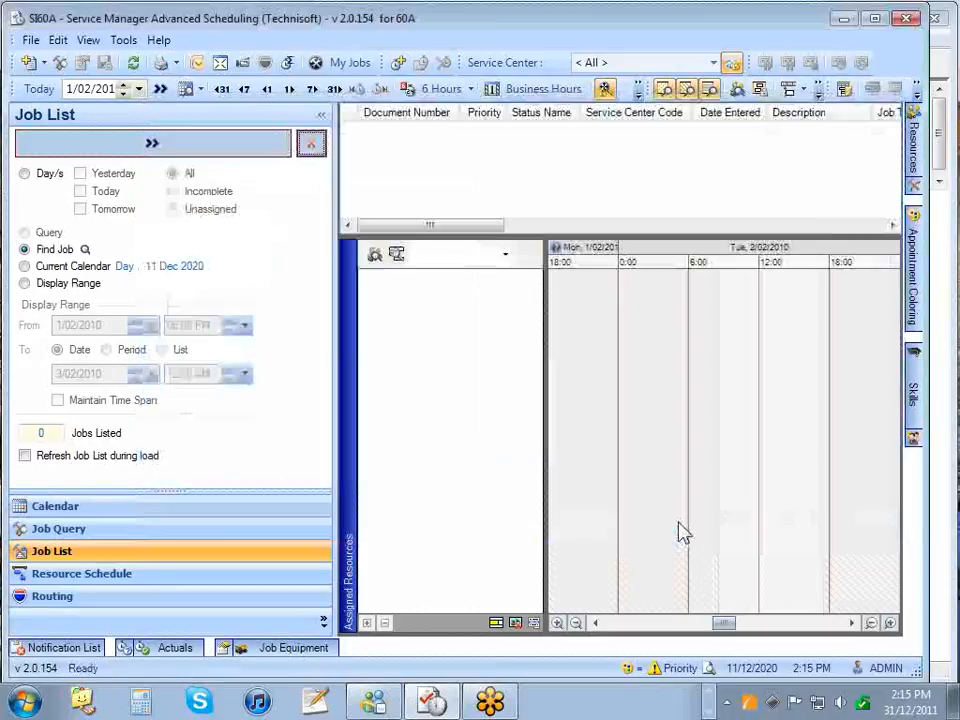
left_click(110, 508)
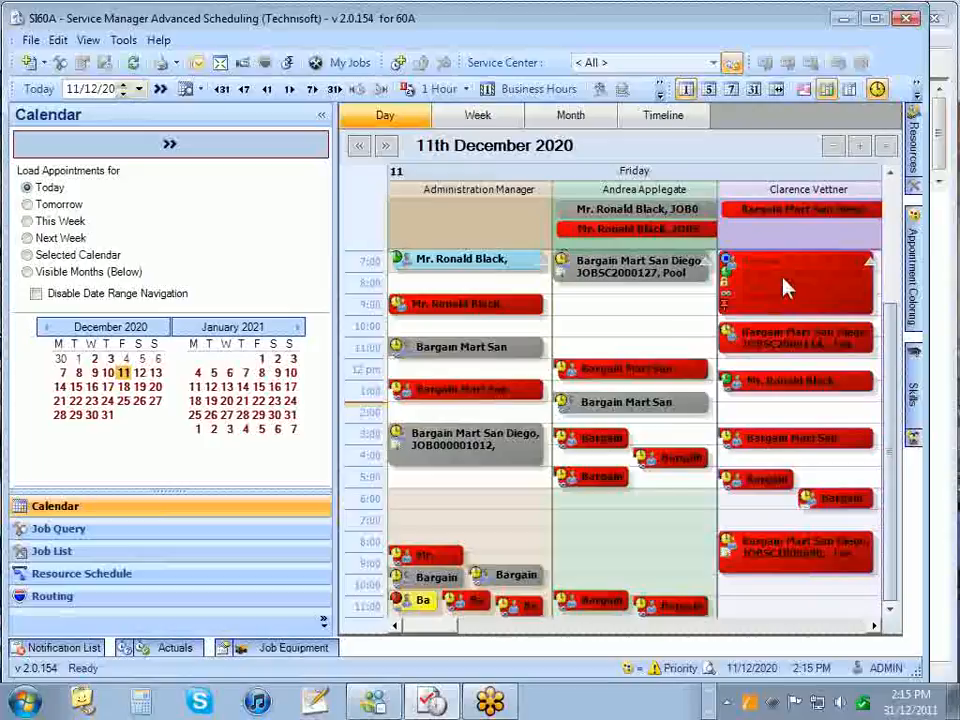
mouse_move(785, 289)
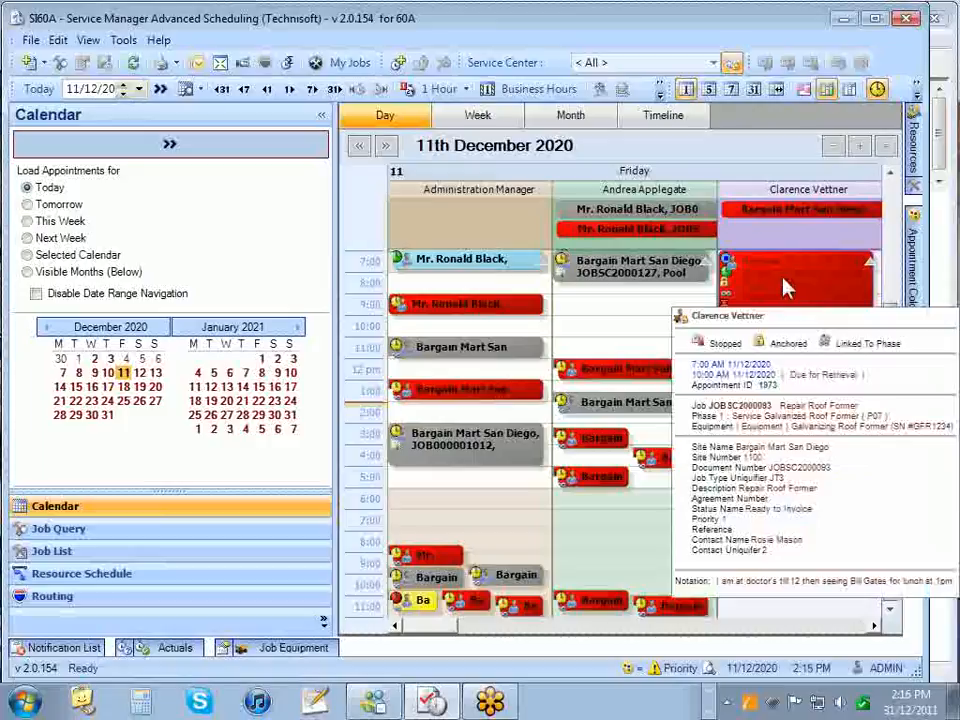
Step: Reopen the label options and examine the Contact EMail Address property, the tooltip properties and the time entry label format
left_click(118, 41)
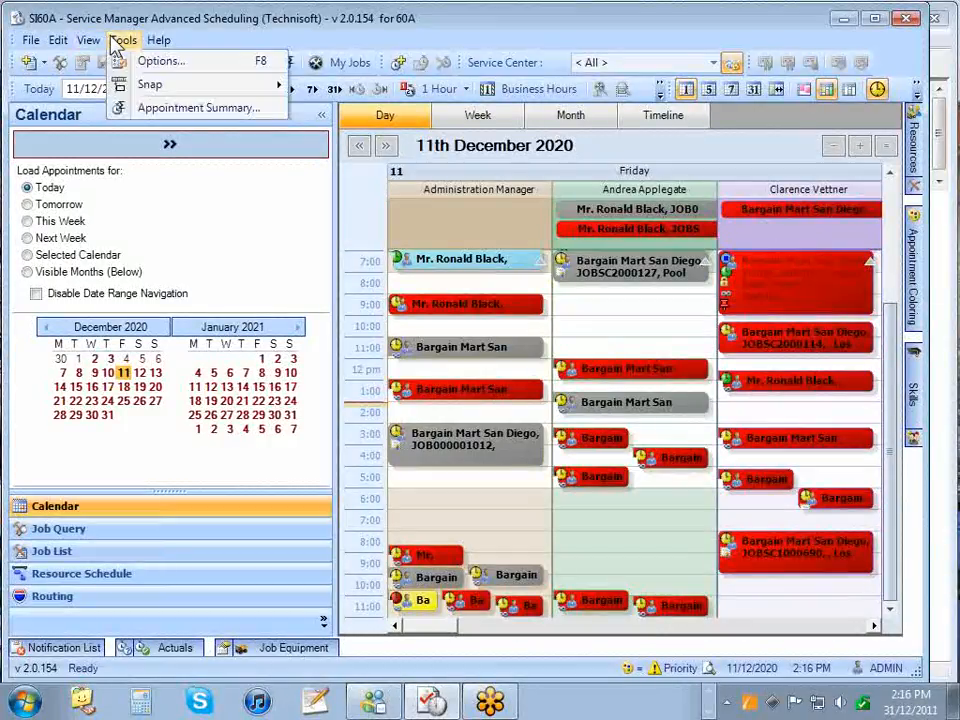
left_click(140, 61)
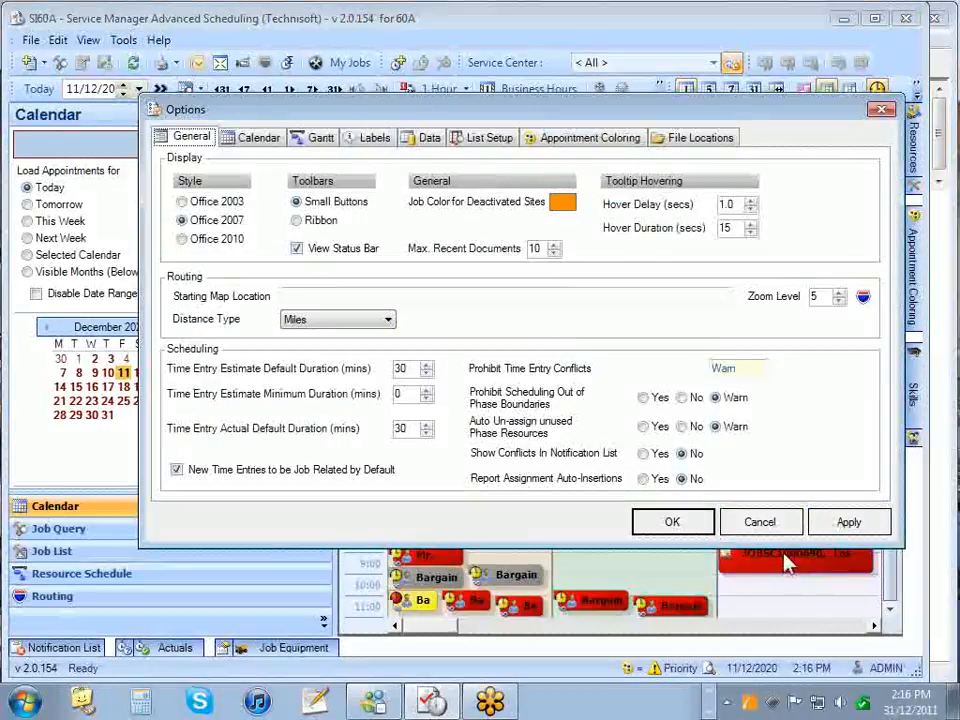
left_click_drag(440, 108, 395, 106)
left_click(266, 125)
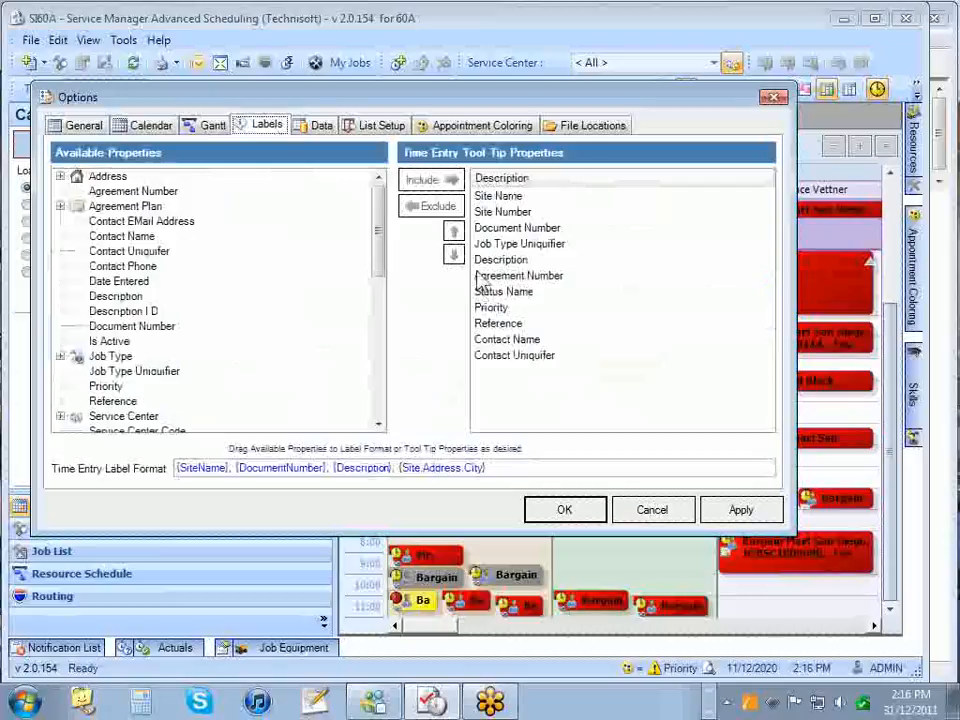
left_click(130, 221)
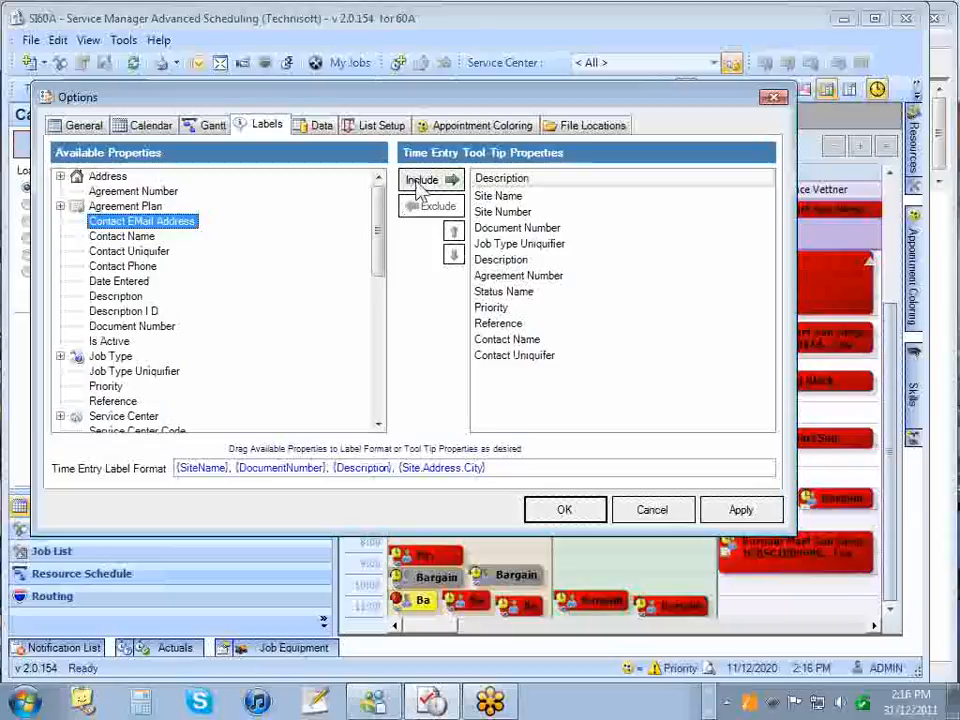
left_click_drag(486, 468, 178, 468)
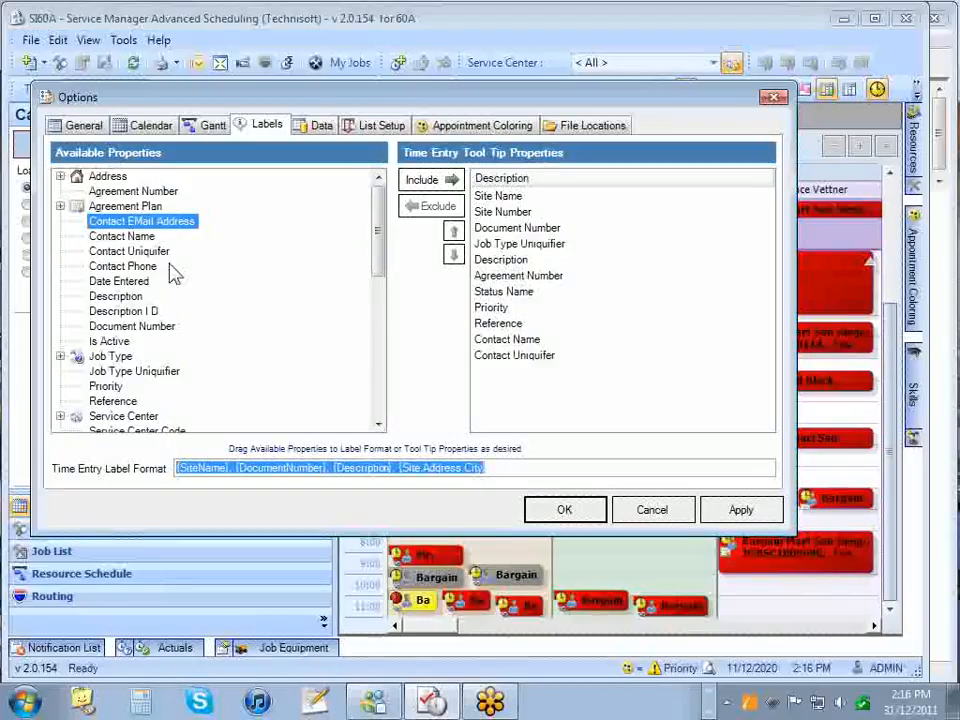
Step: Add the Contact Phone property to the end of the time entry label format
left_click(129, 268)
left_click_drag(129, 274, 517, 475)
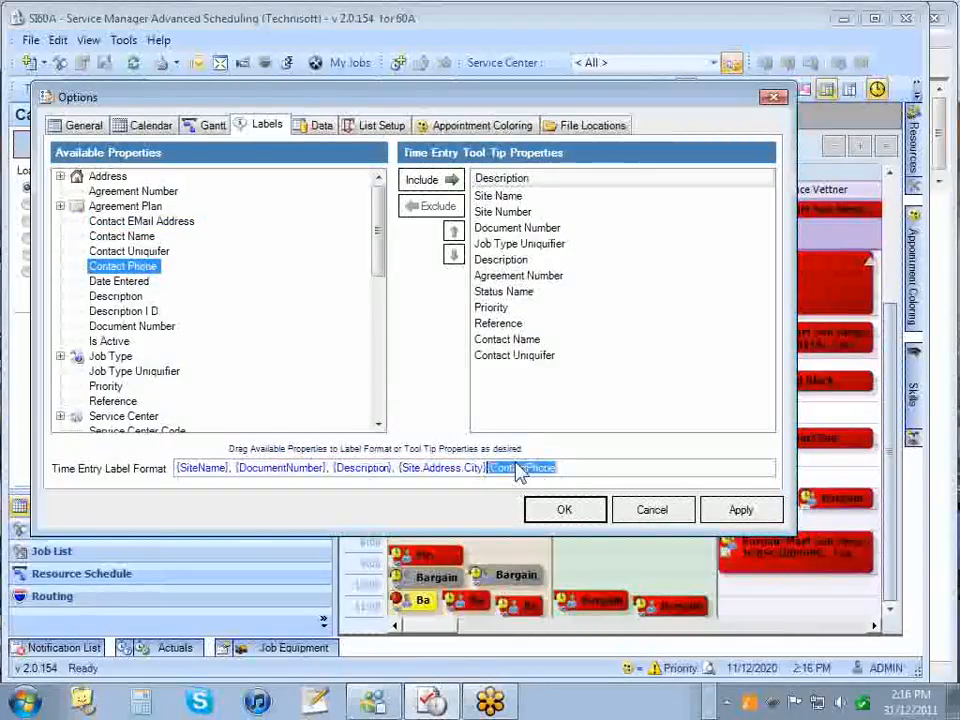
left_click(568, 472)
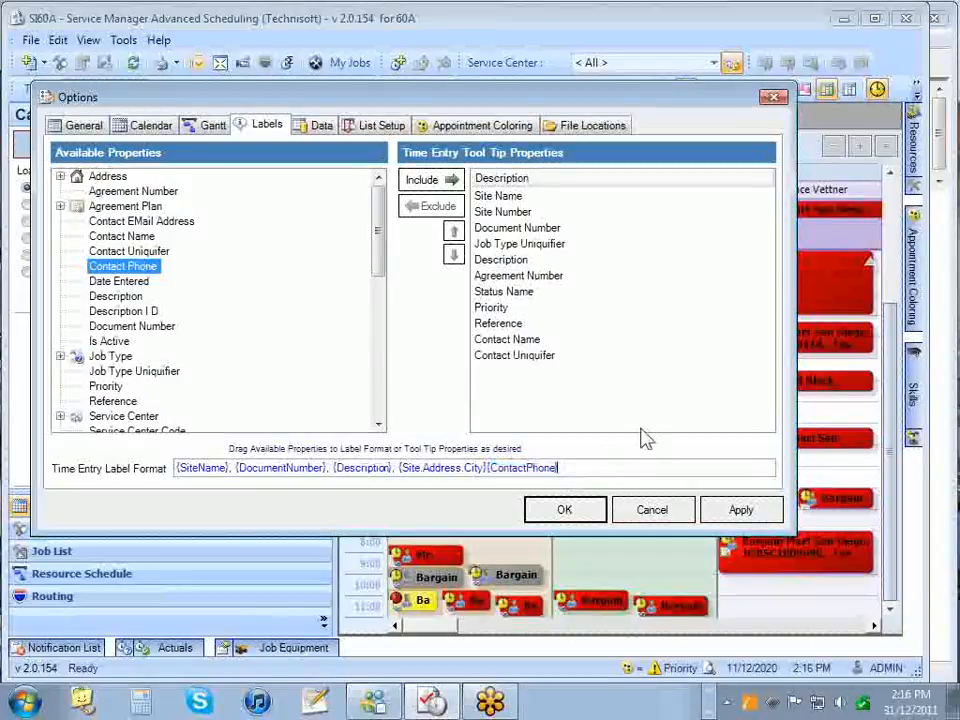
Step: Remove the ContactPhone placeholder from the end of the time entry label format
key("BackSpace")
key("BackSpace")
key("BackSpace")
key("BackSpace")
key("BackSpace")
key("BackSpace")
key("BackSpace")
key("BackSpace")
key("BackSpace")
key("BackSpace")
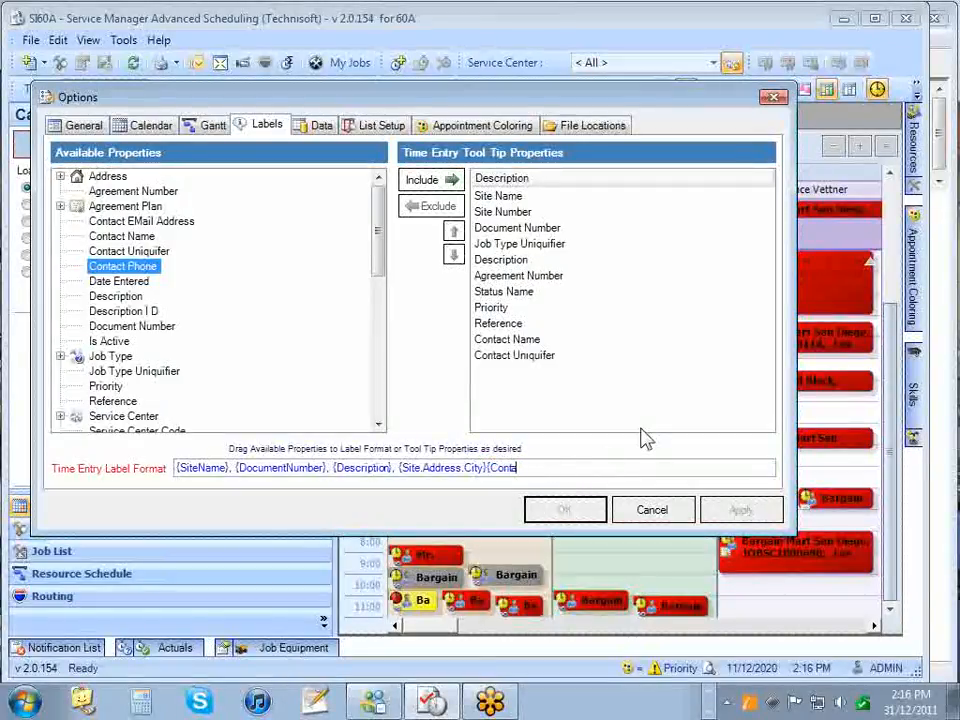
key("BackSpace")
key("BackSpace")
key("BackSpace")
key("BackSpace")
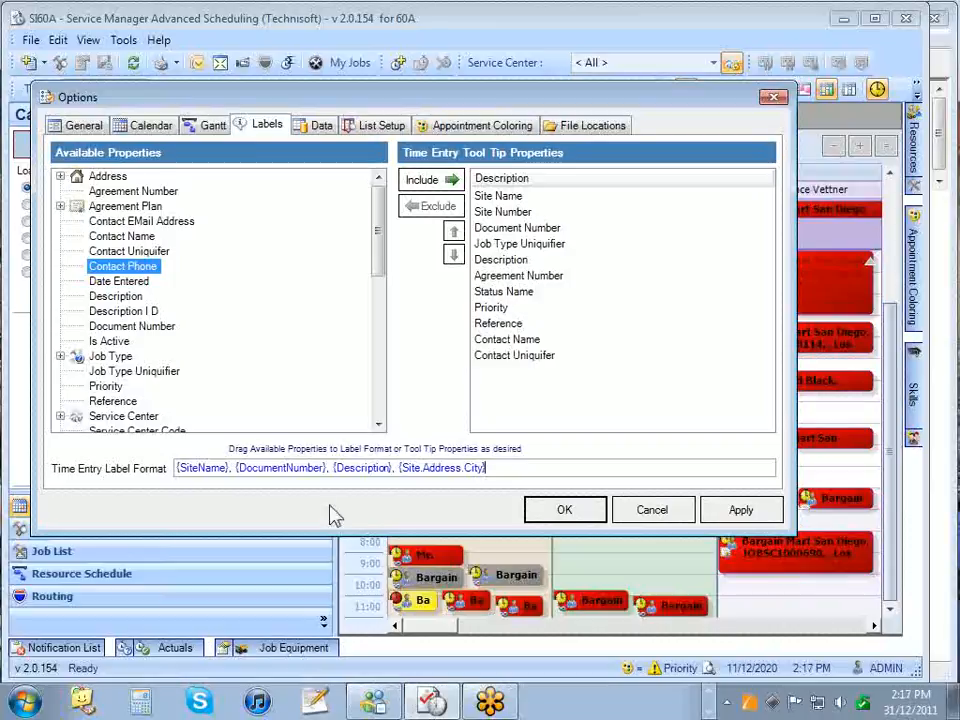
Step: Apply the label settings and review the Data options for auto refresh period, go action, saving, startup and job querying
left_click(740, 510)
left_click(321, 128)
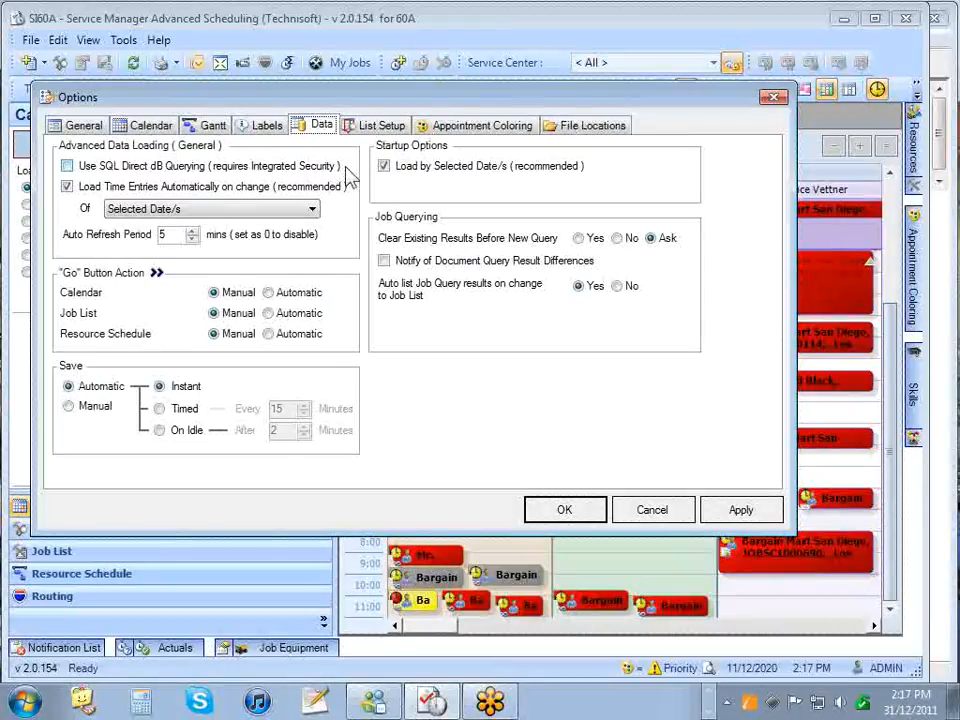
left_click(164, 234)
left_click_drag(167, 234, 157, 236)
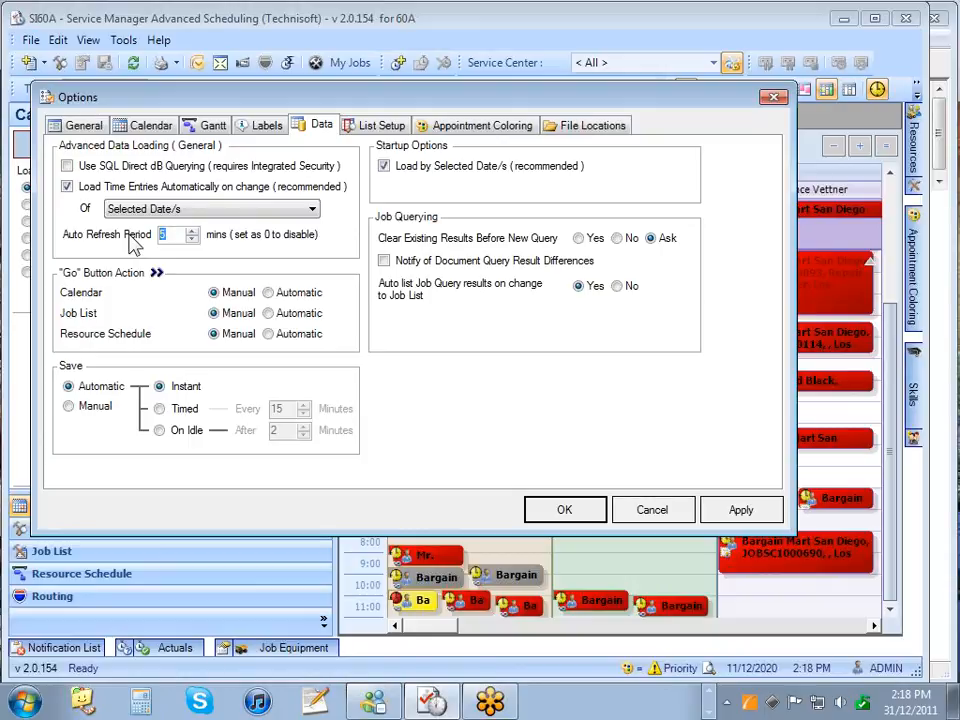
left_click_drag(369, 101, 393, 196)
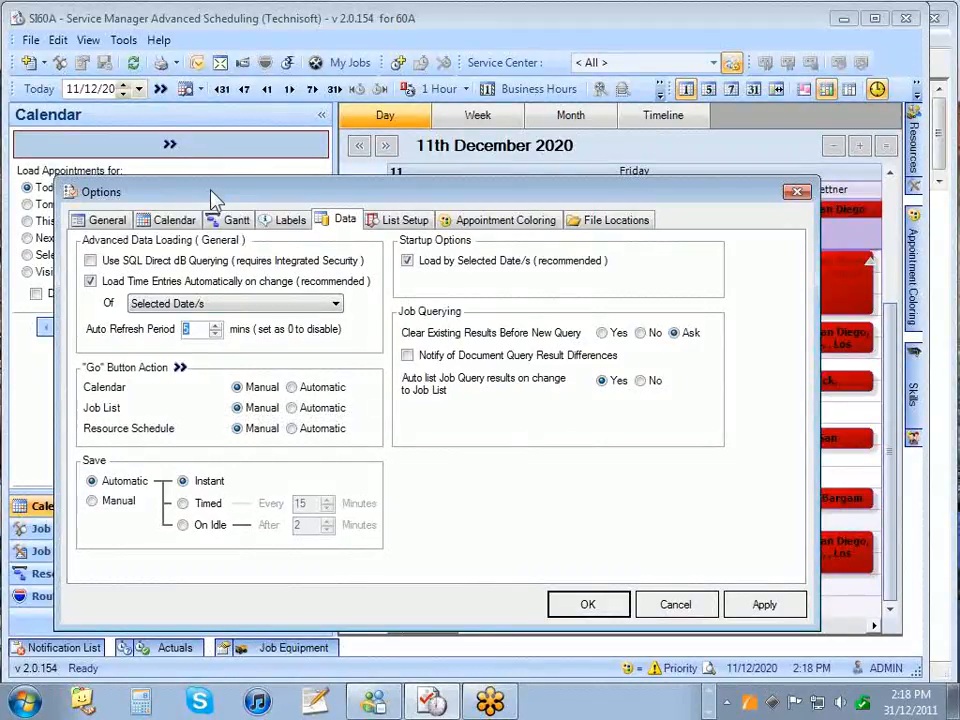
left_click_drag(213, 198, 289, 202)
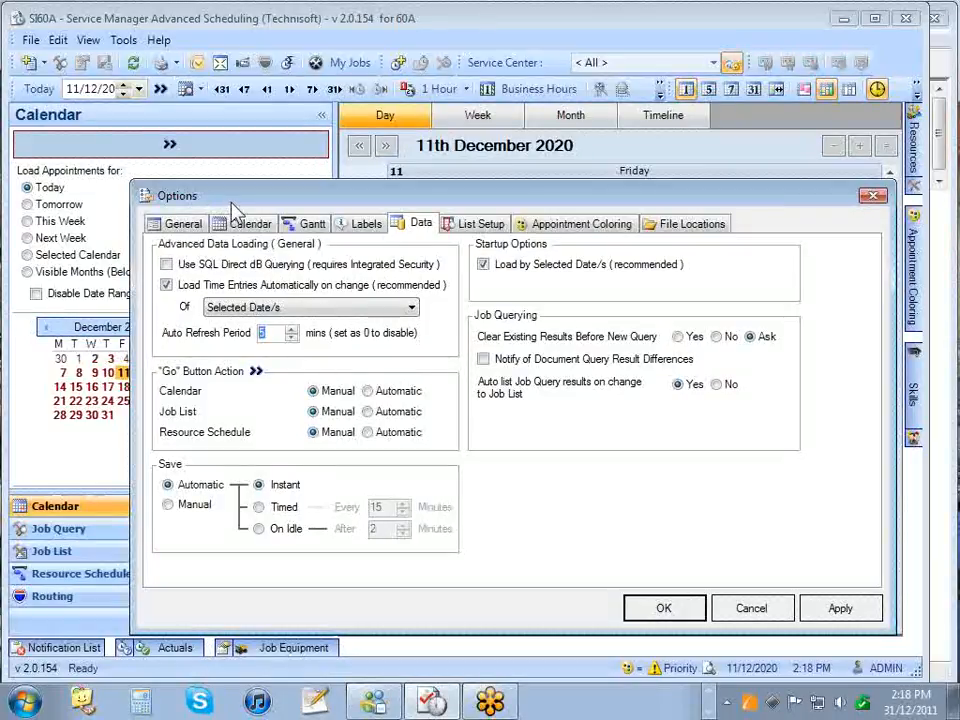
left_click_drag(232, 200, 211, 115)
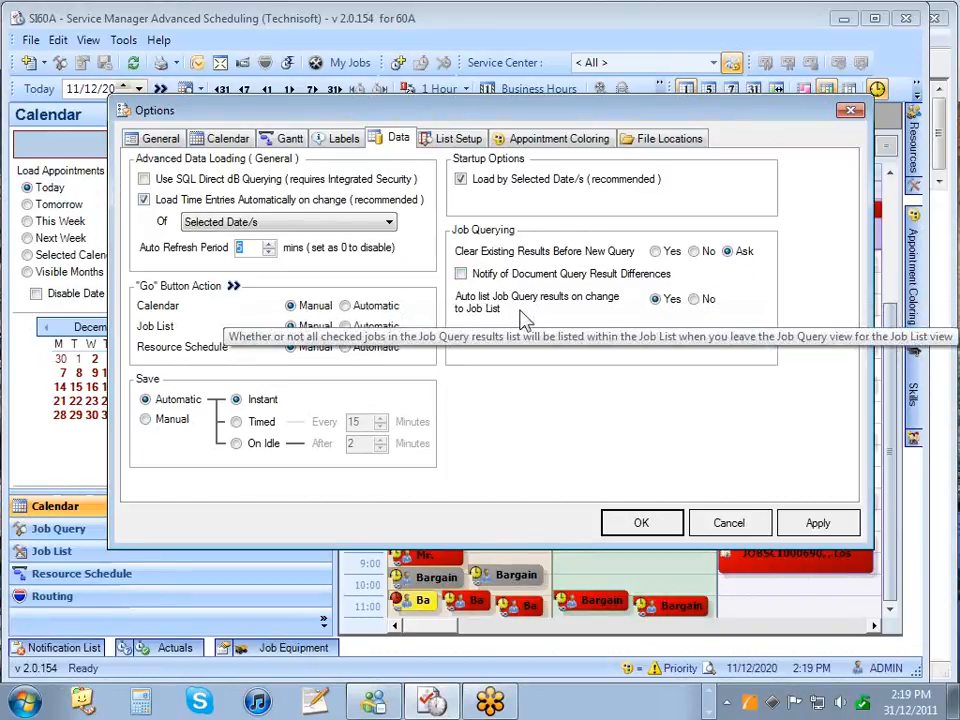
Step: View the Job Query columns in the list setup, accept the options and switch to the Job List
left_click(451, 142)
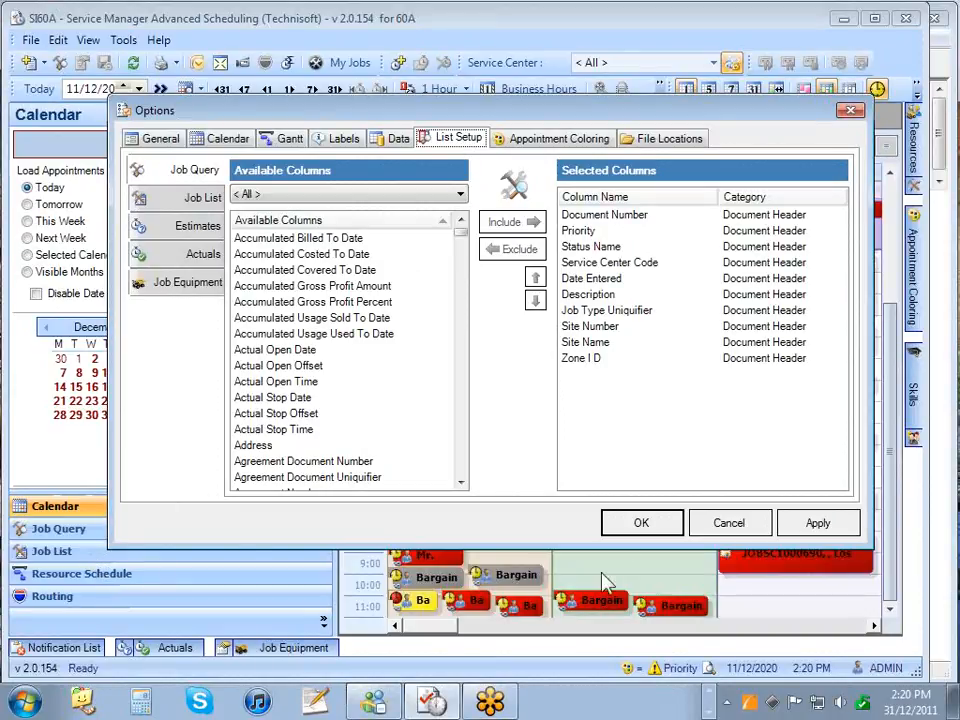
left_click(641, 524)
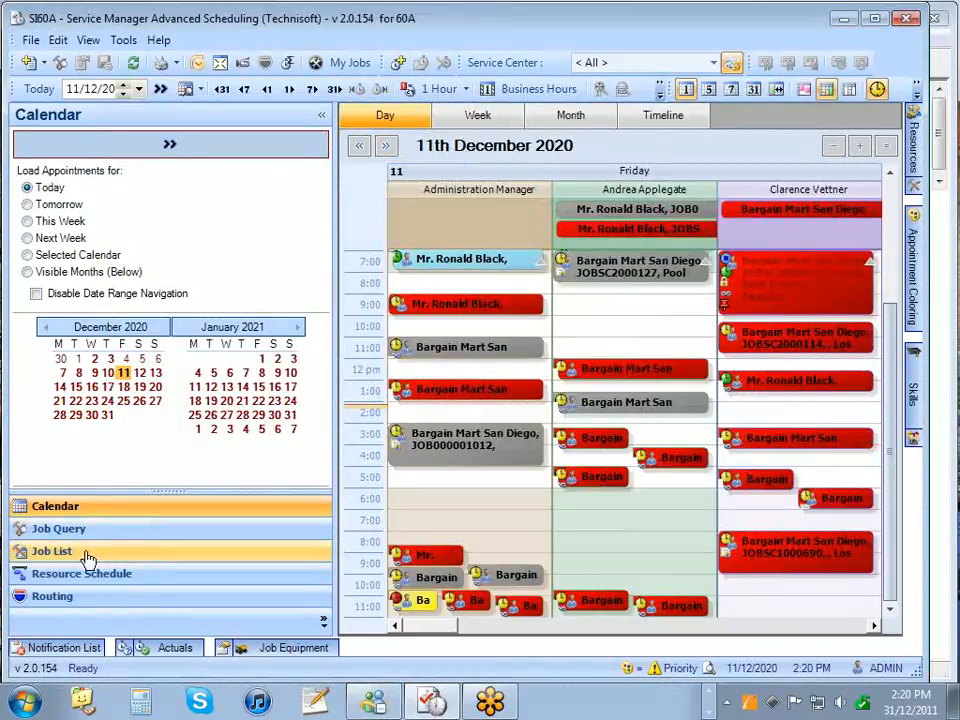
left_click(88, 558)
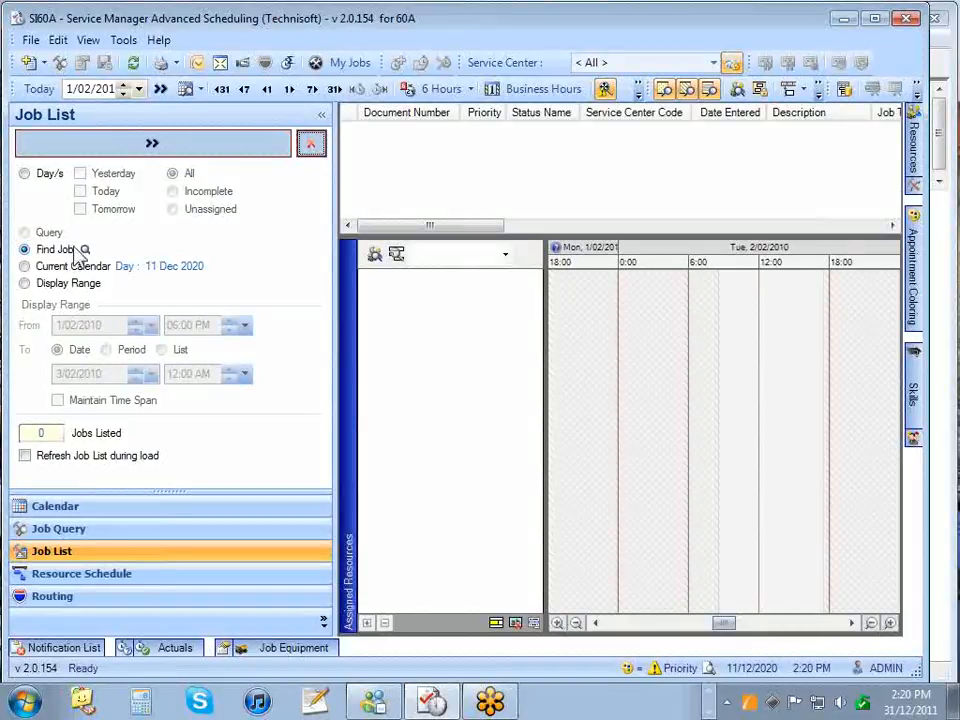
Step: Load the Bargain Mart San Diego job into the Job List and minimize the navigation pane to view the list columns
left_click(85, 249)
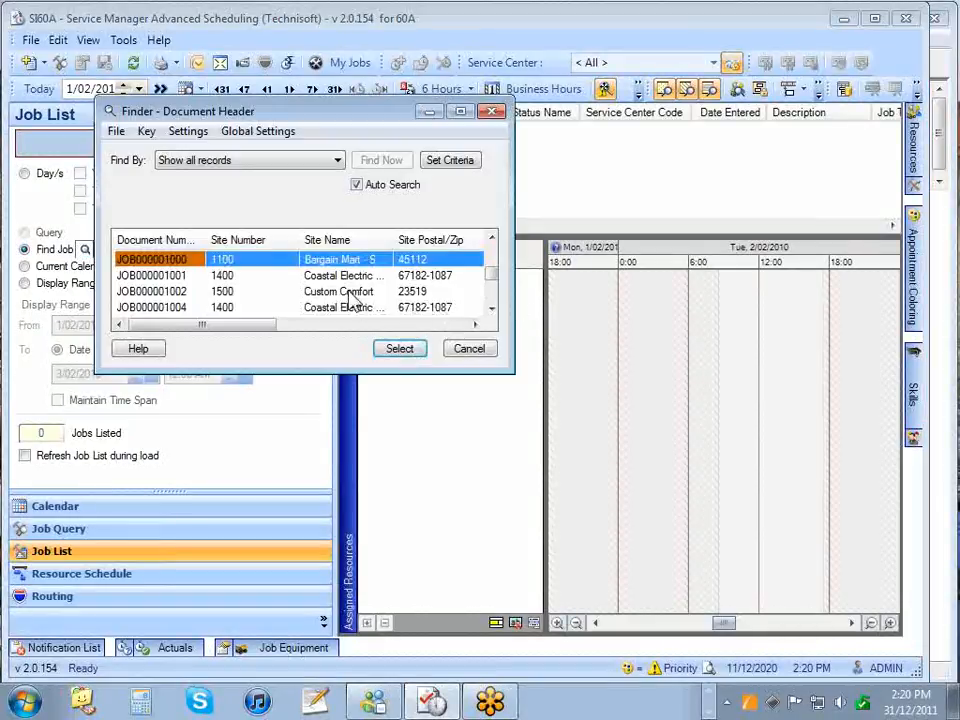
left_click(399, 348)
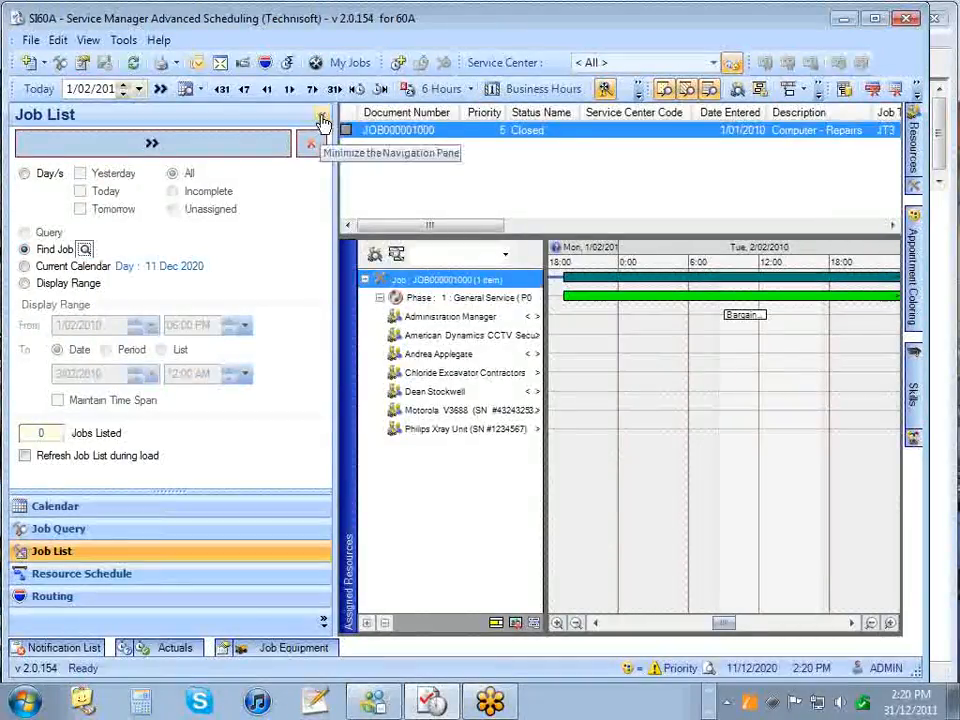
left_click(320, 118)
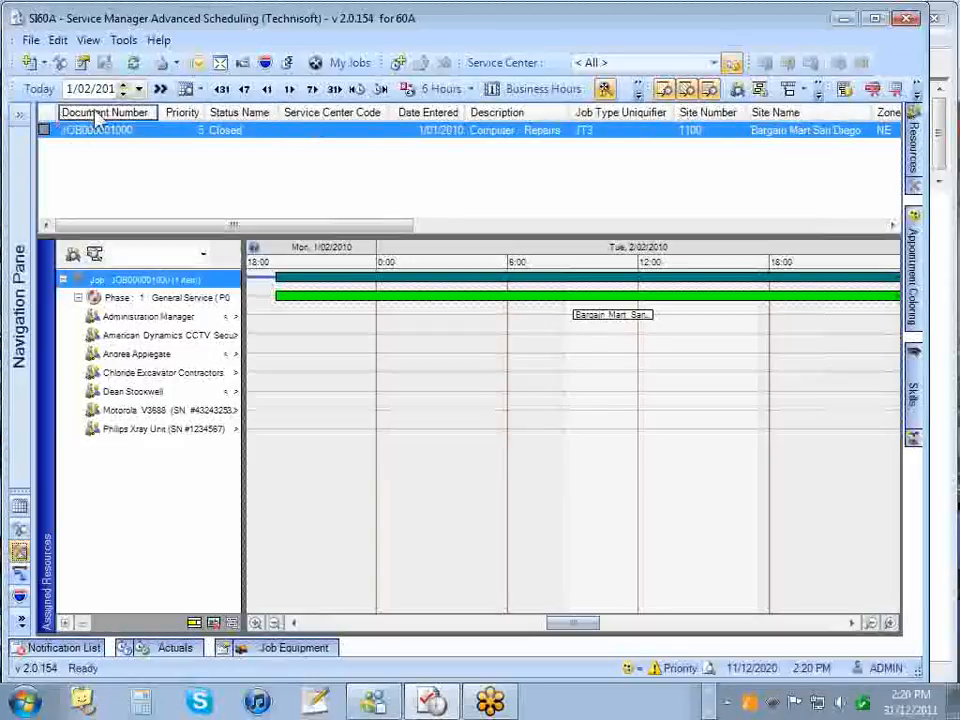
Step: Restore the navigation pane and clear the loaded job from the Job List
left_click(19, 114)
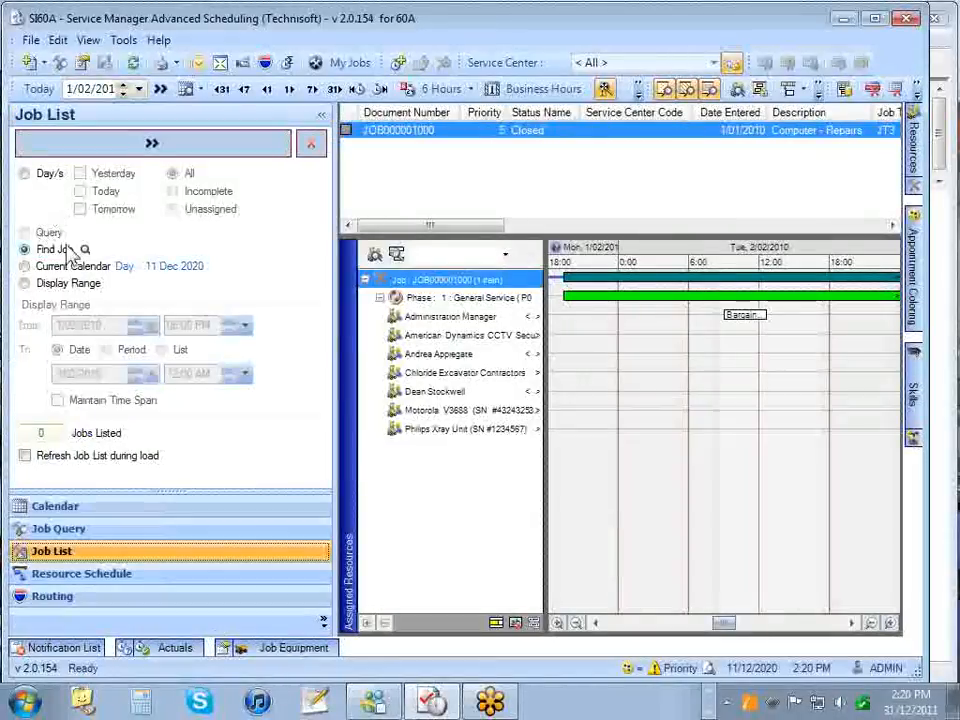
left_click(311, 148)
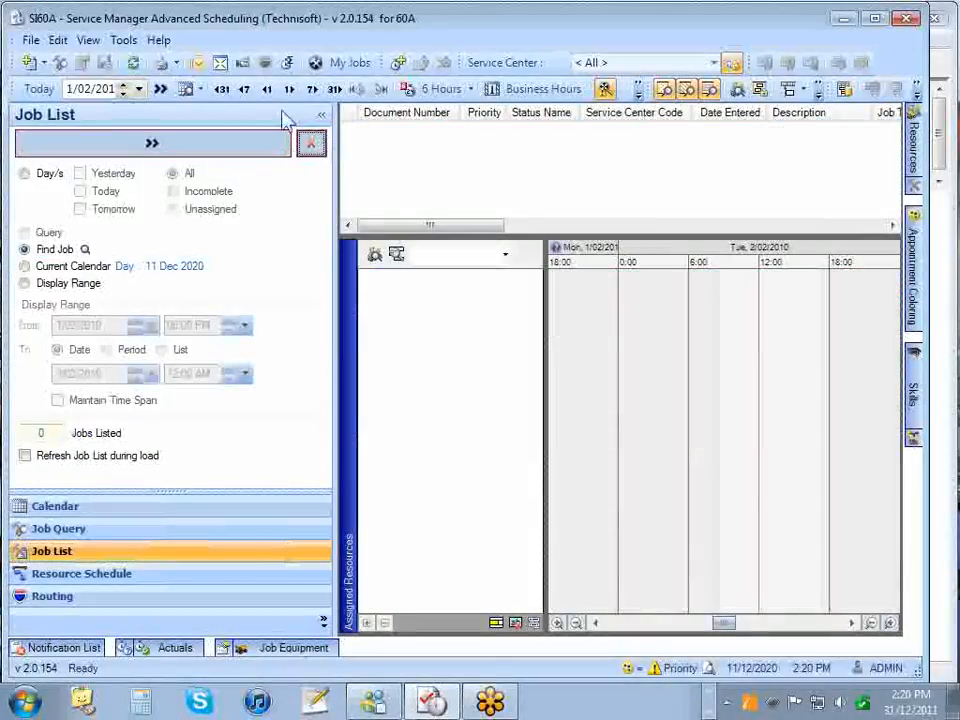
Step: Switch to the Calendar and review the selected Job Query columns in the list setup options, highlighting Service Center Code
left_click(124, 41)
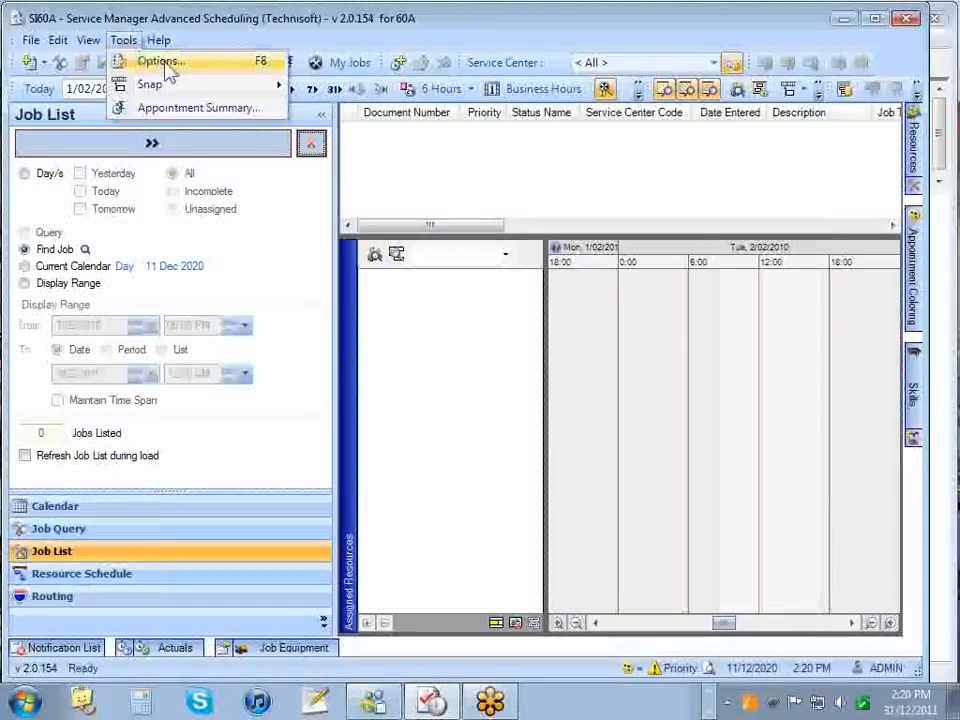
left_click(118, 510)
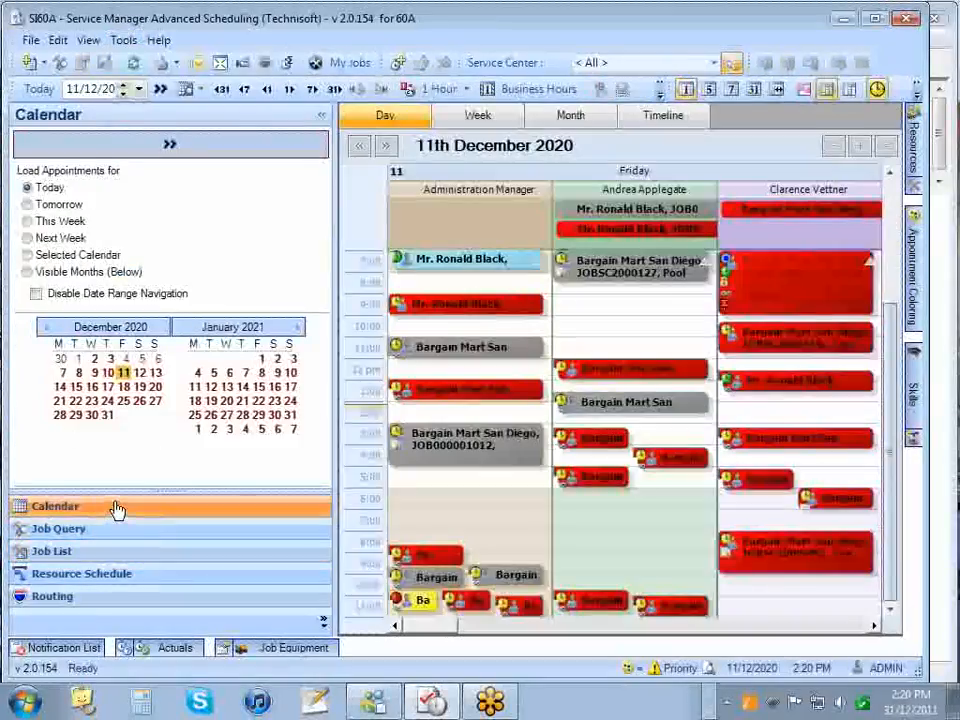
left_click(124, 41)
left_click(158, 61)
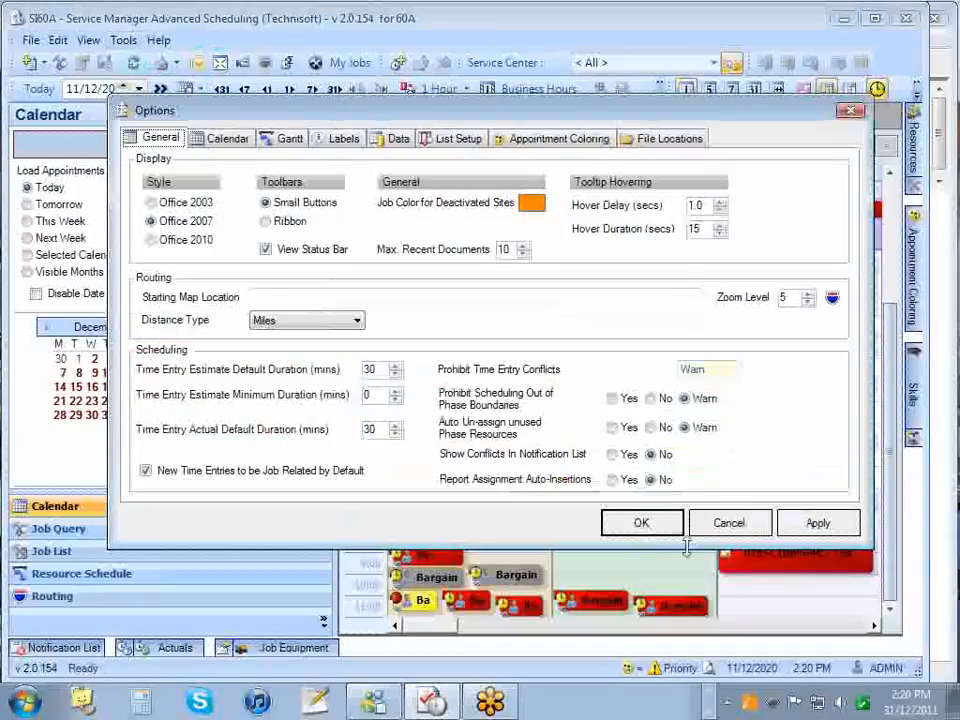
left_click(440, 139)
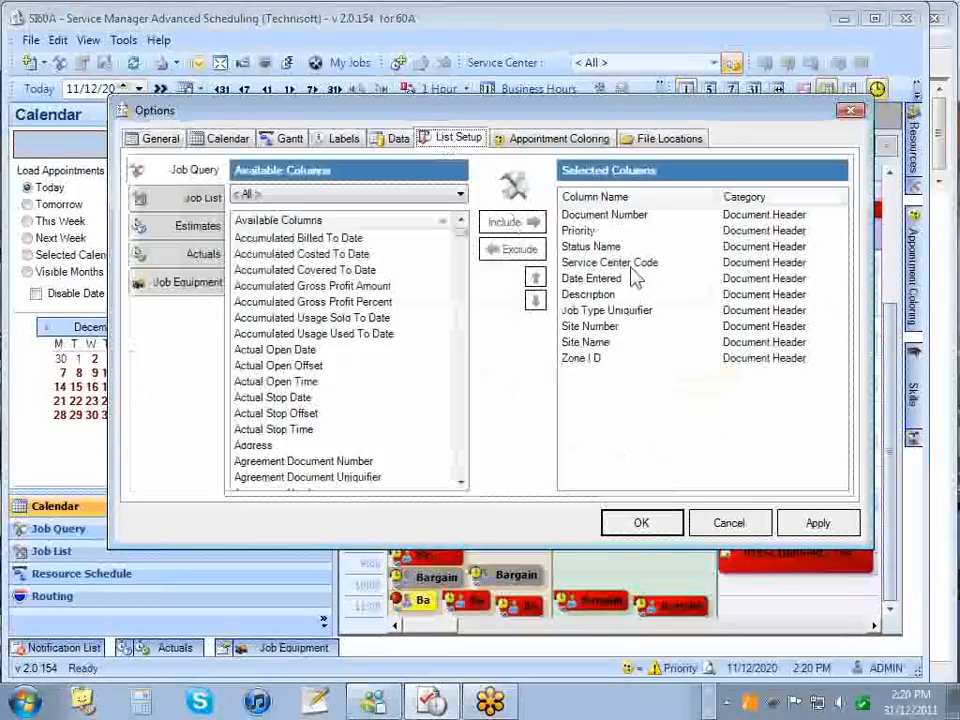
left_click(572, 263)
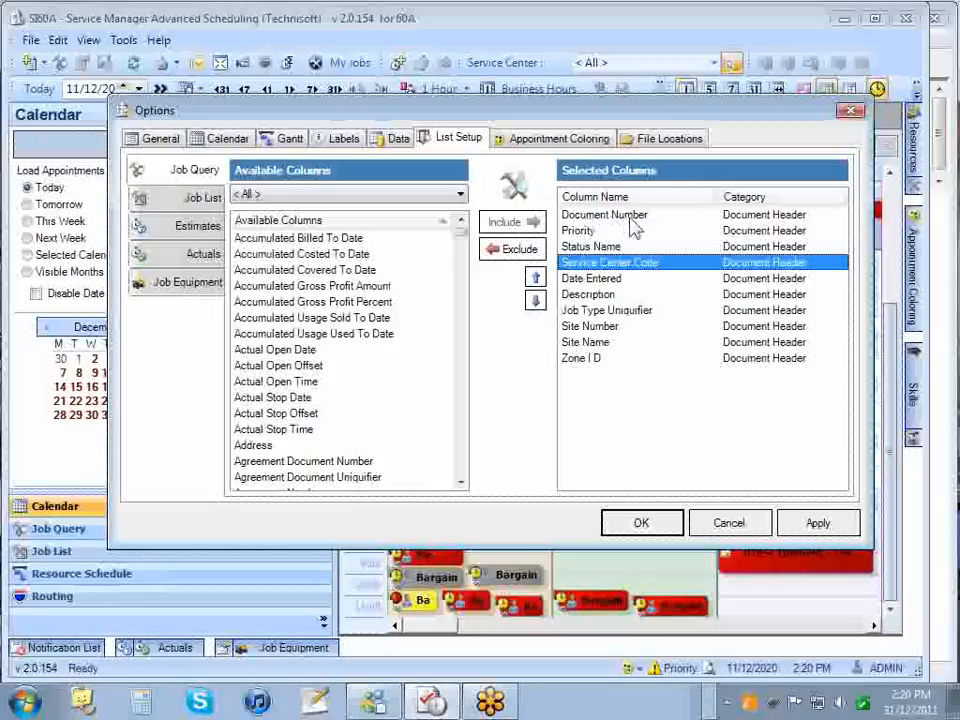
Step: Review the agreement plan appointment colors, viewing the pattern settings of the Gold plan and highlighting the Platinum plan
left_click(559, 145)
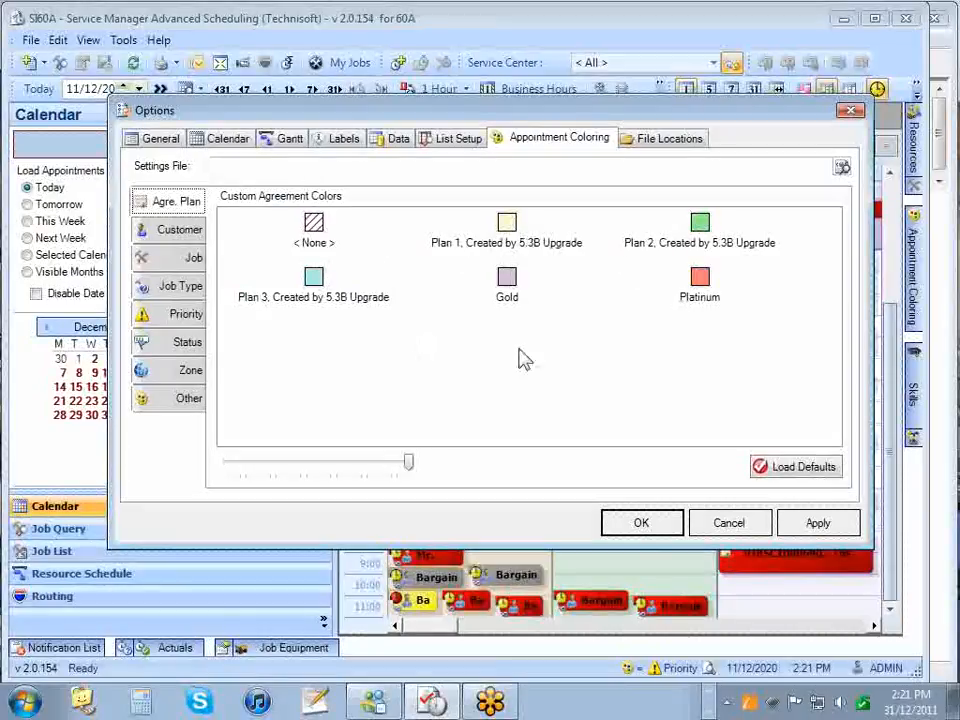
double_click(507, 282)
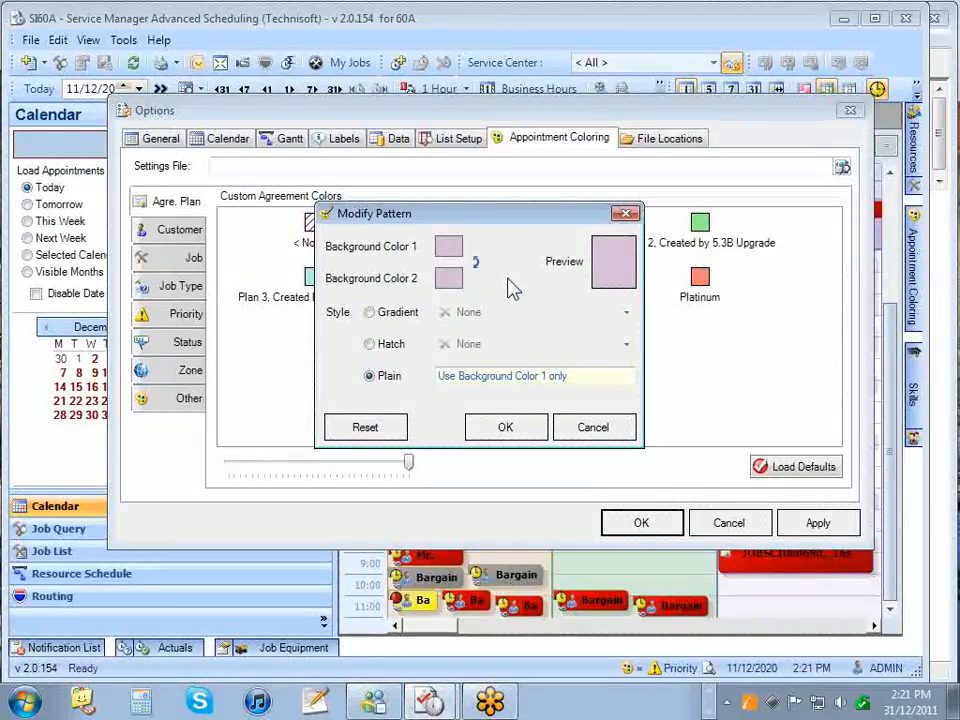
left_click(507, 427)
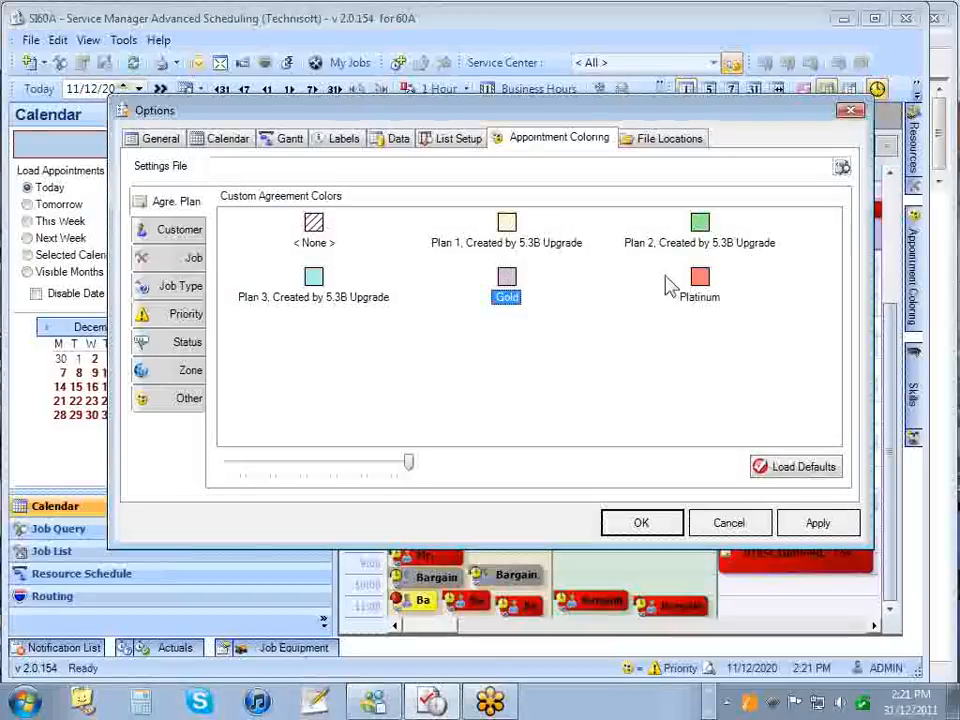
left_click(699, 277)
left_click(508, 279)
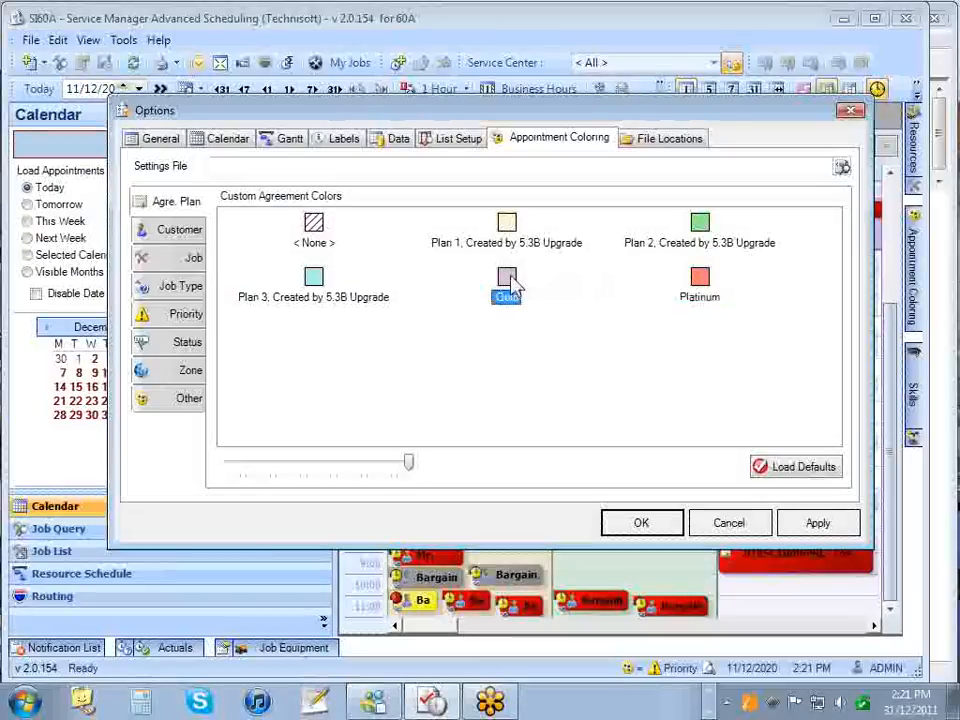
left_click(697, 276)
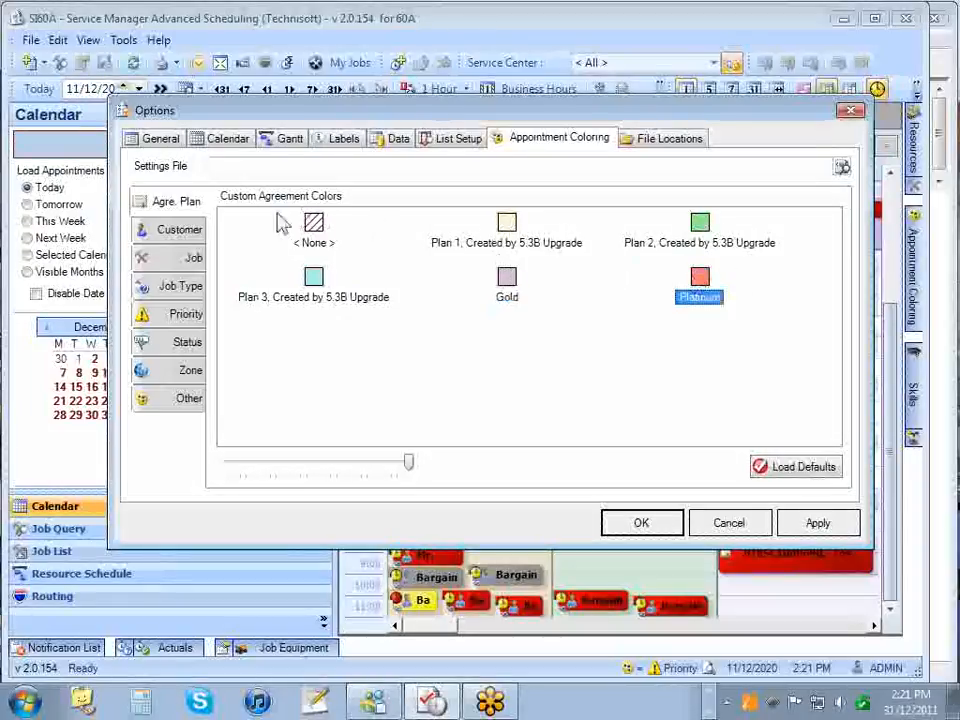
Step: Review the appointment colors by customer, job, job type, priority, status, zone and other, ending back at the agreement plan colors
left_click(190, 230)
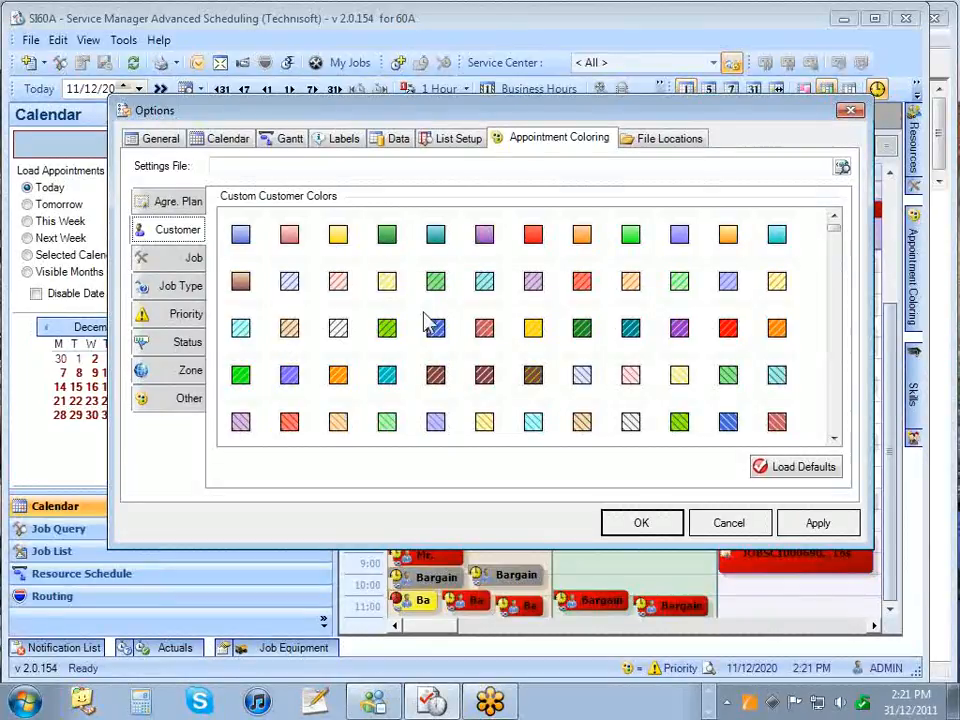
left_click(190, 259)
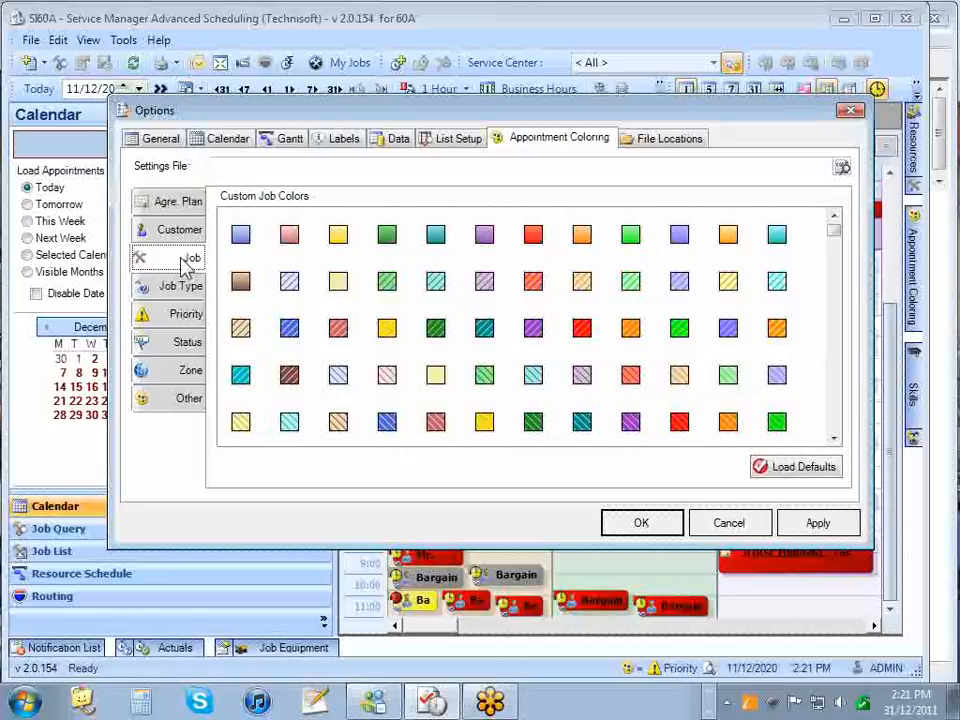
left_click(189, 286)
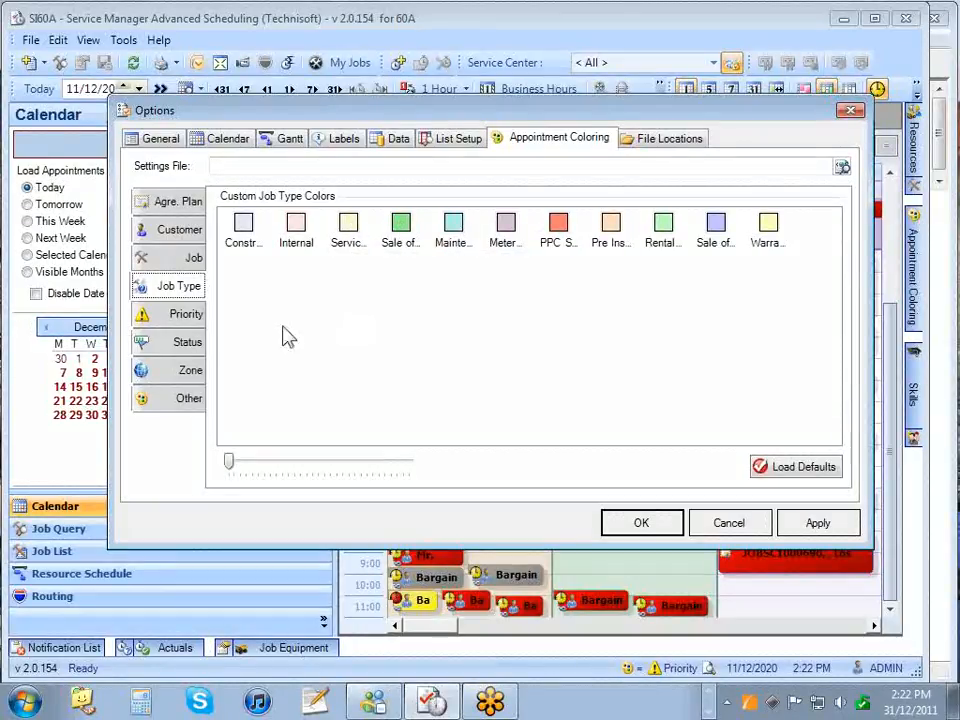
left_click(180, 318)
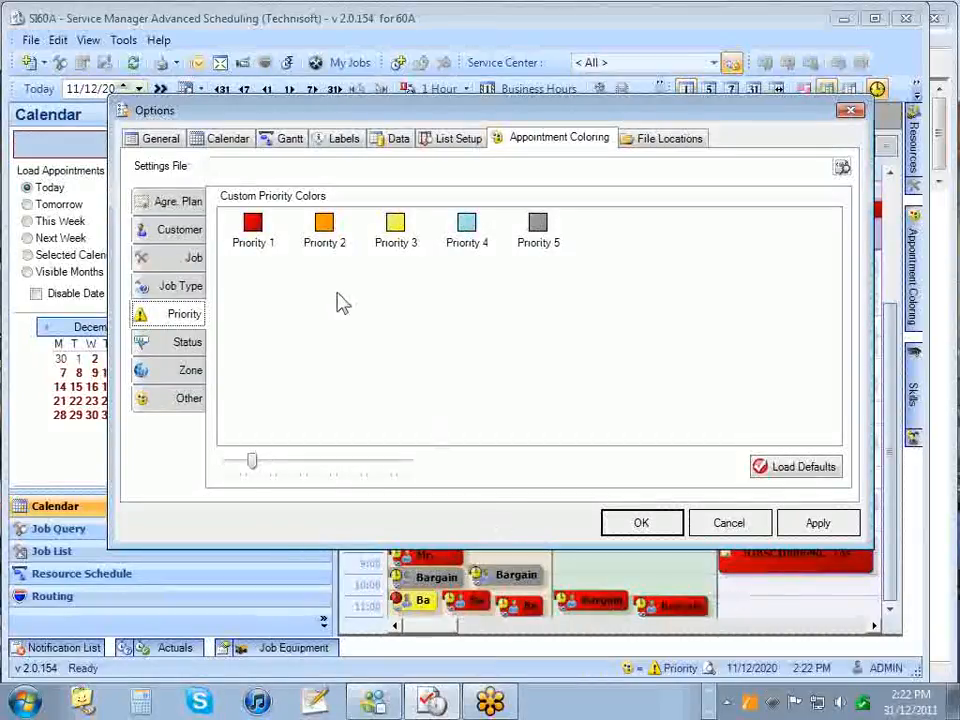
left_click(188, 343)
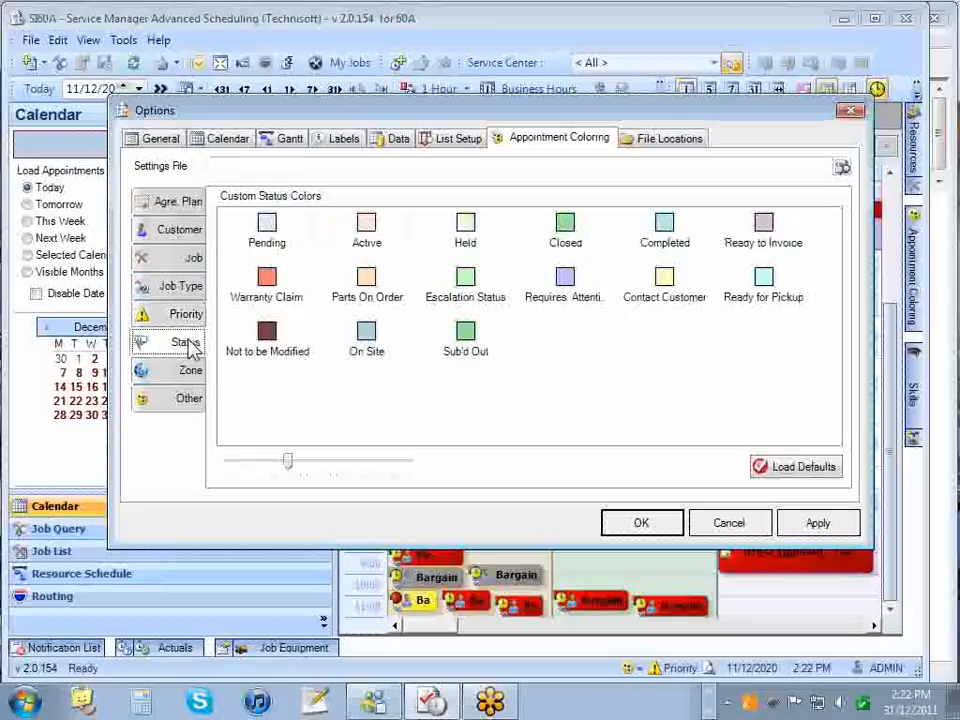
left_click(188, 373)
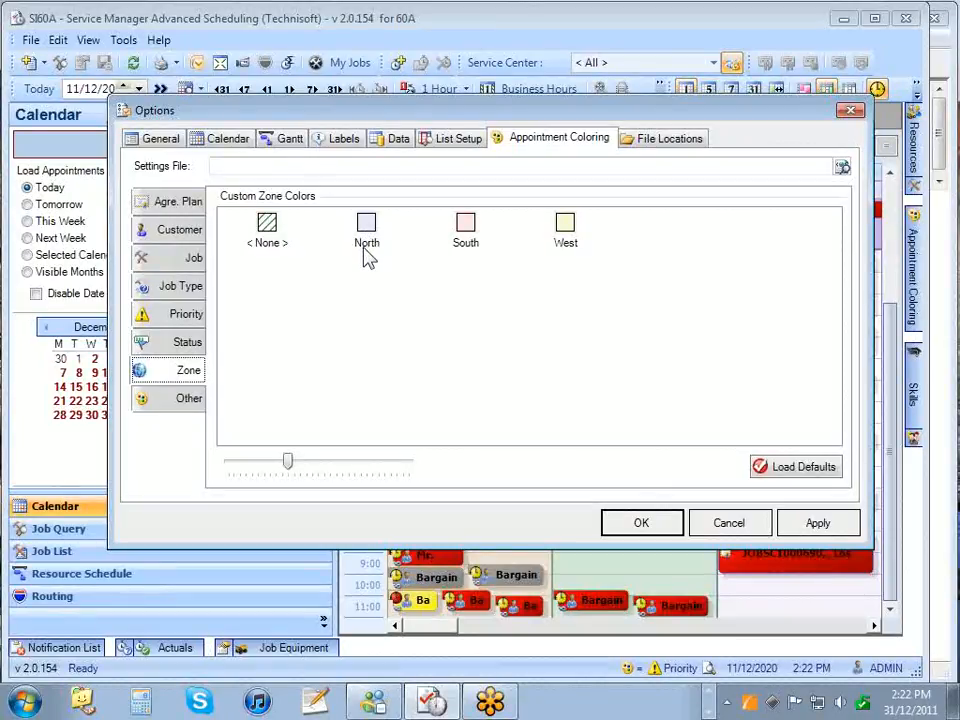
left_click(189, 400)
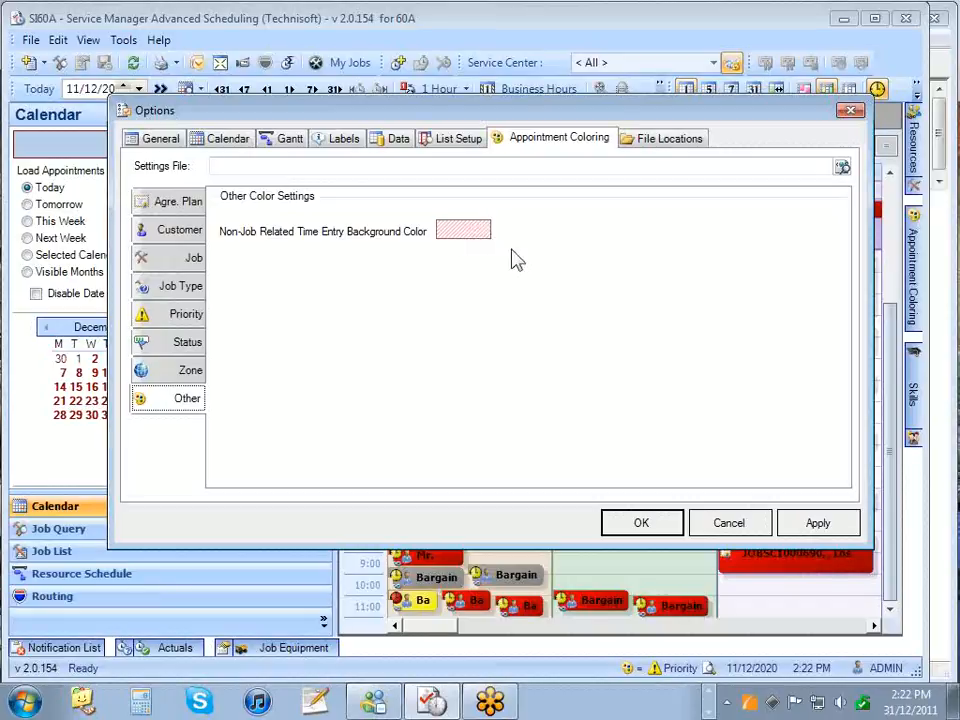
left_click(182, 200)
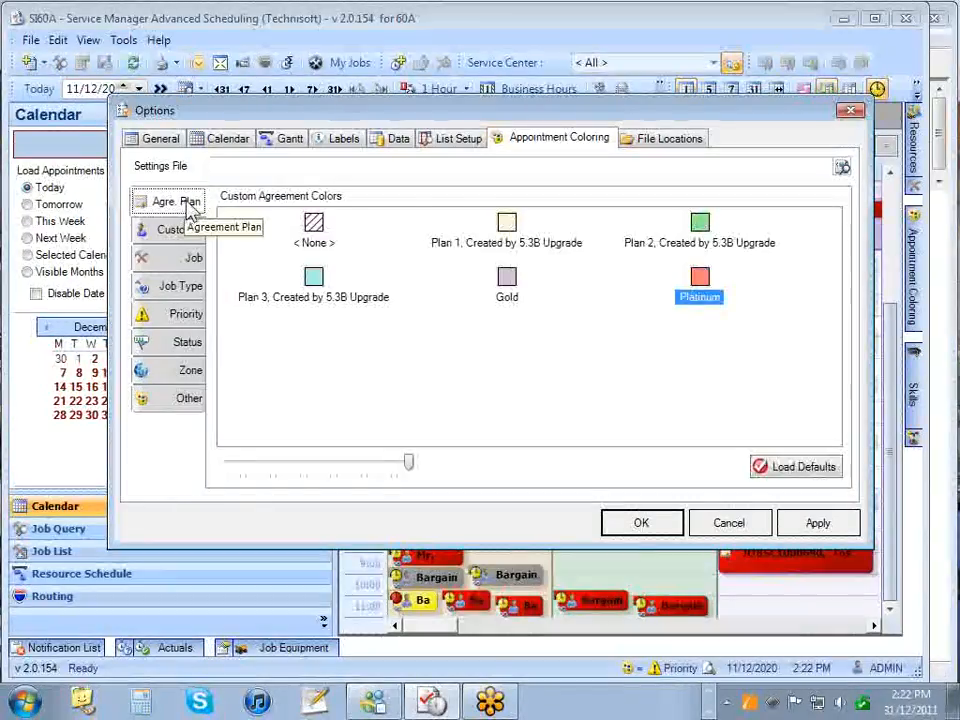
Step: View the file locations option and highlight the full path of the user dictionary file
left_click(690, 143)
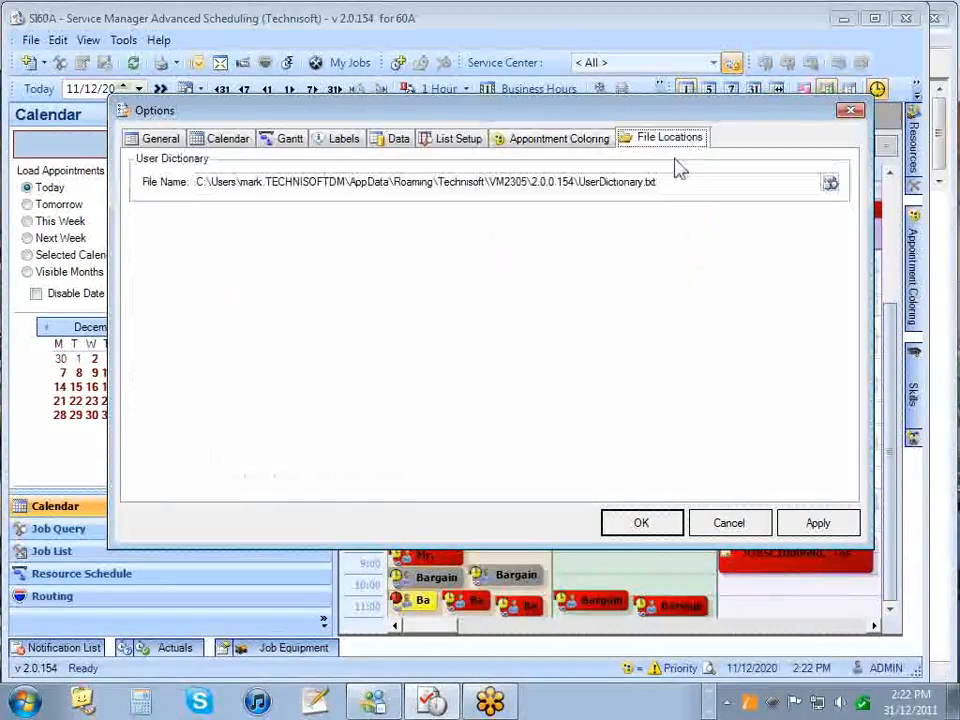
left_click_drag(657, 182, 578, 182)
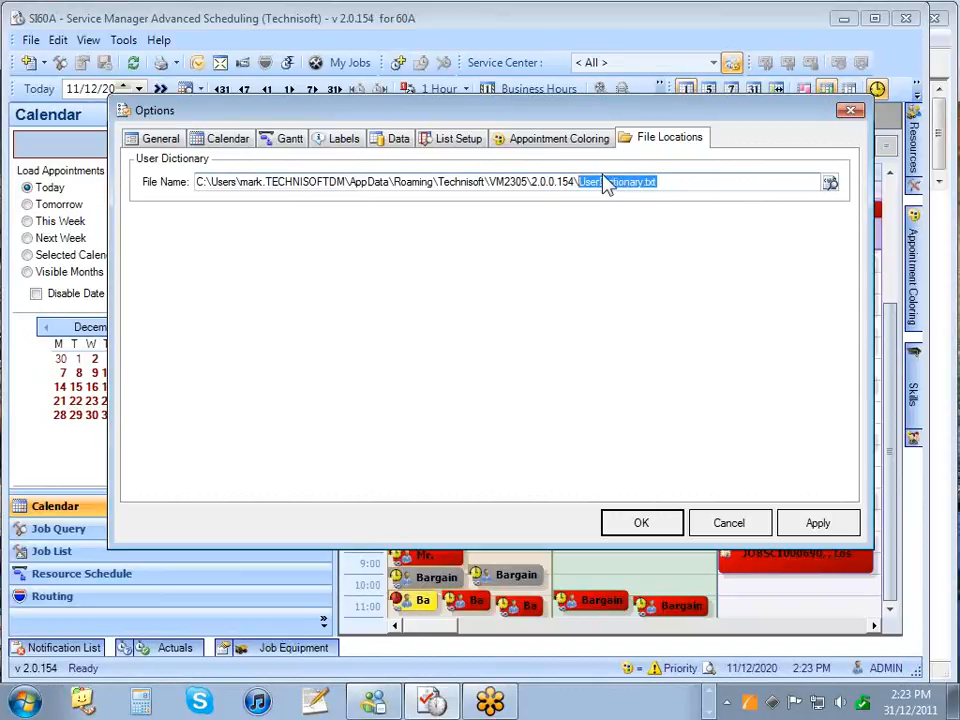
left_click_drag(197, 182, 656, 182)
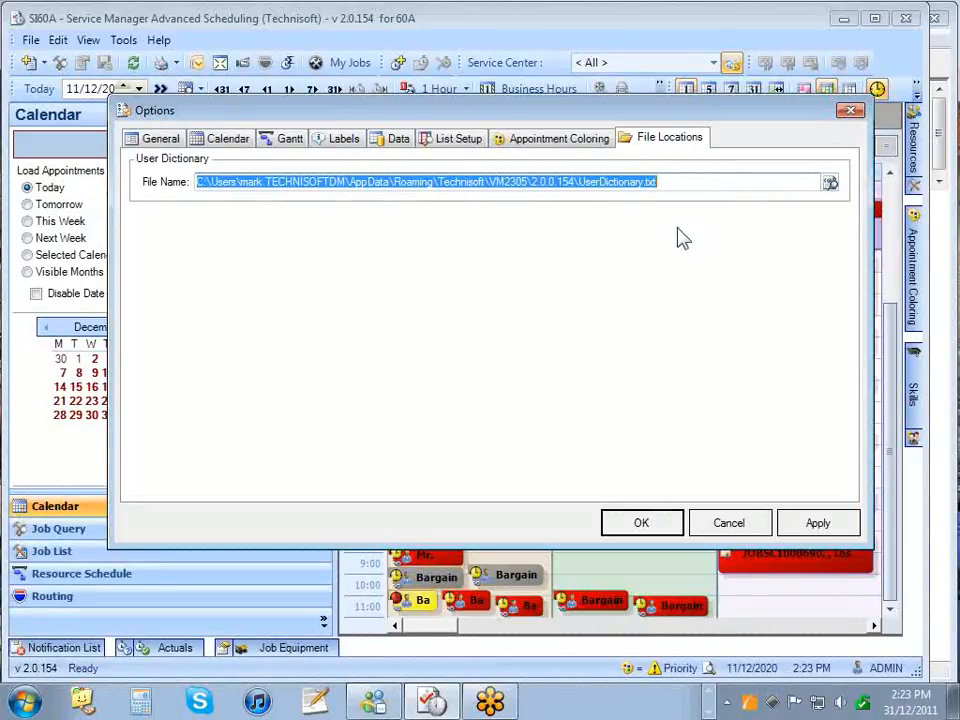
Step: Recap the General, Calendar, Gantt and Labels options, highlighting the whole time entry label format
left_click(161, 139)
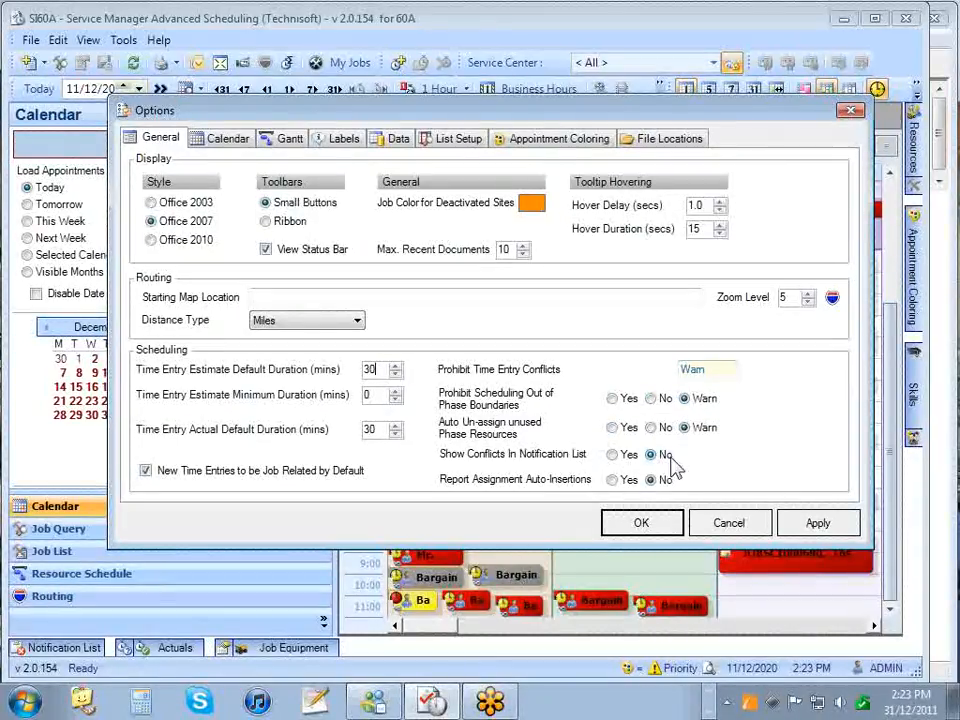
left_click(225, 140)
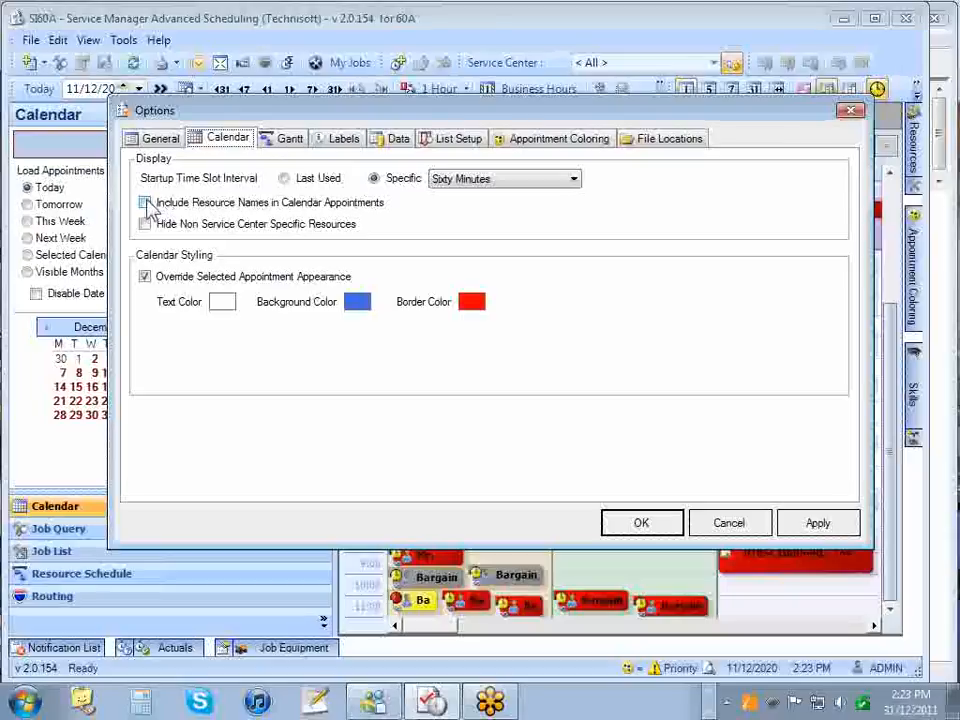
left_click(292, 140)
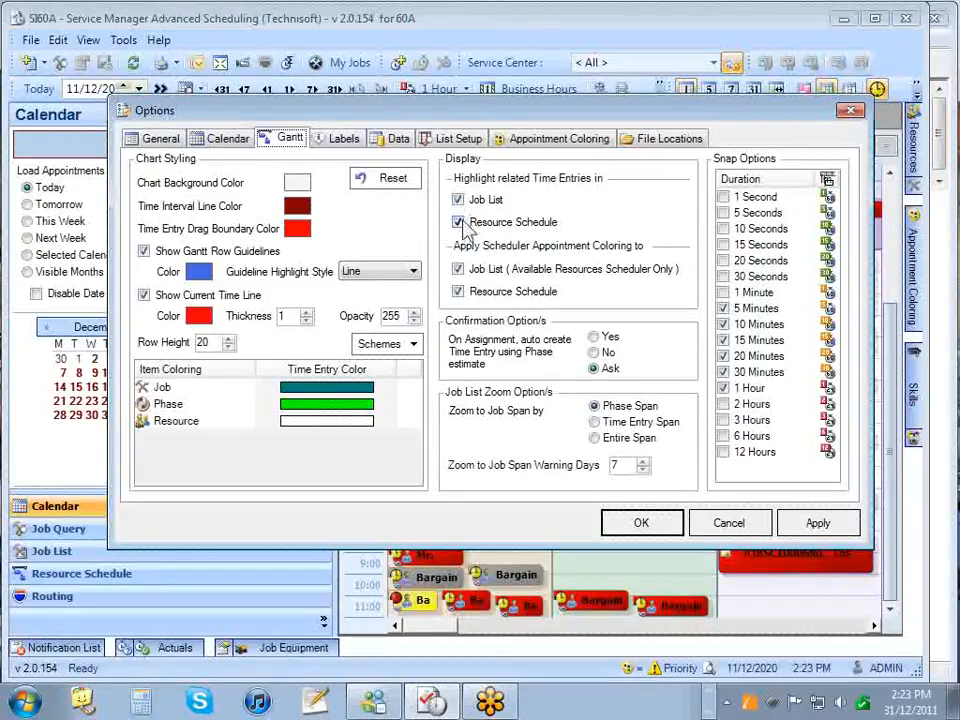
left_click(344, 140)
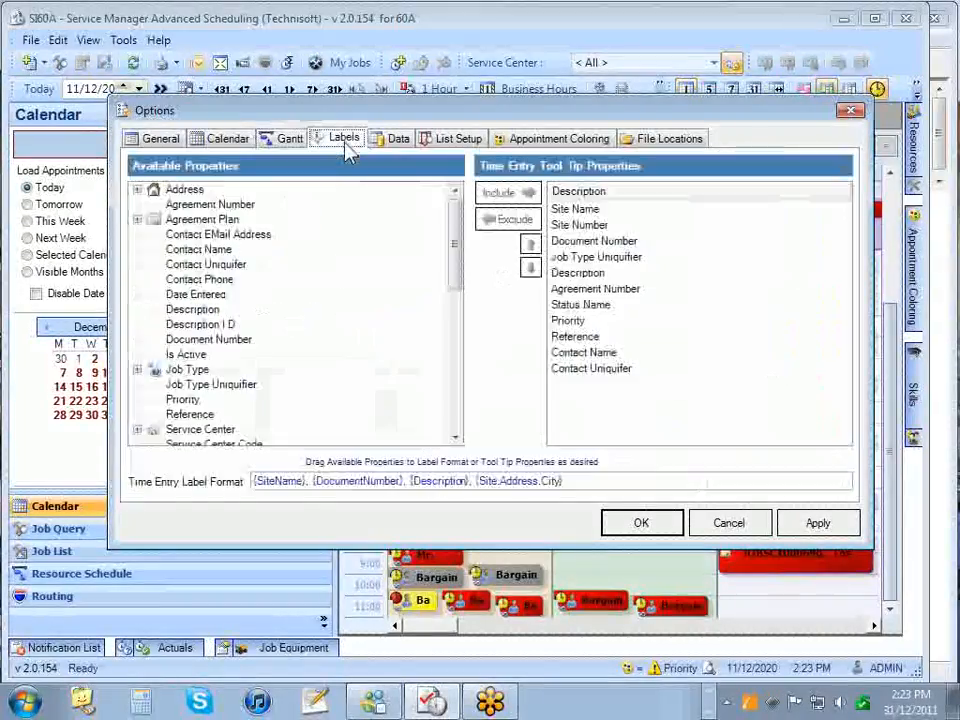
left_click(561, 481)
left_click_drag(561, 481, 255, 481)
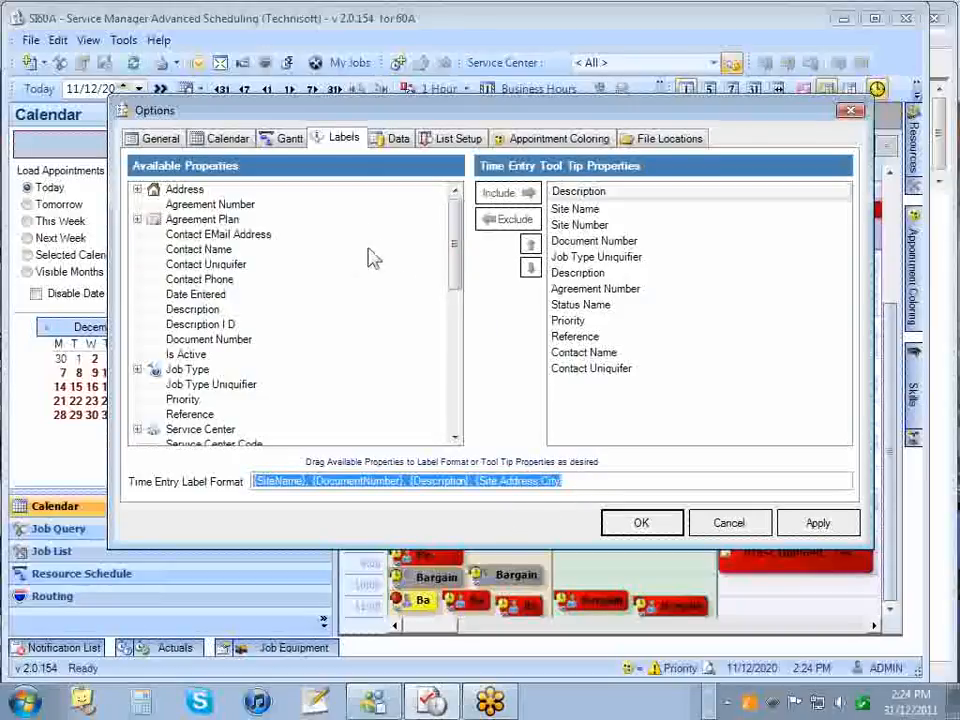
Step: Recap the Data options and the Job Query list setup, highlighting the Document Number and Status Name columns
left_click(404, 141)
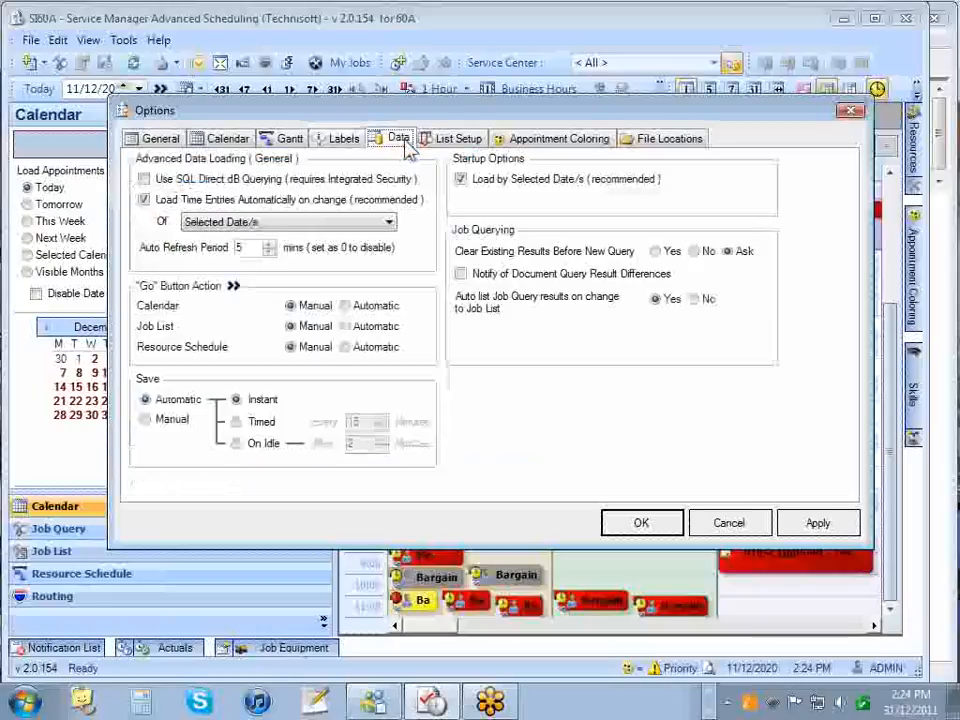
left_click(456, 140)
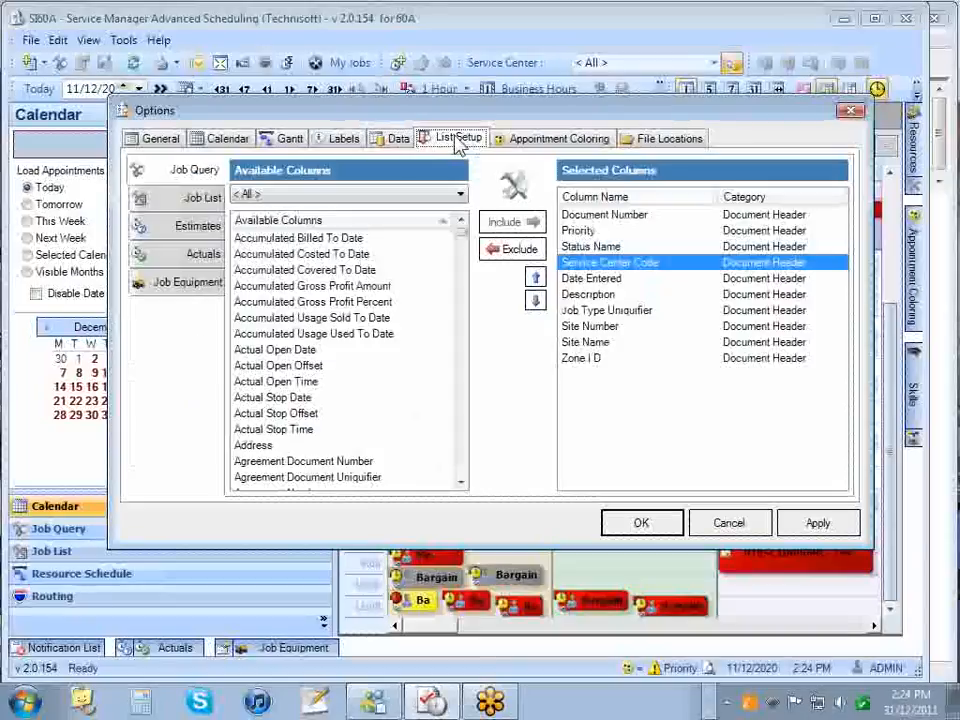
left_click(590, 216)
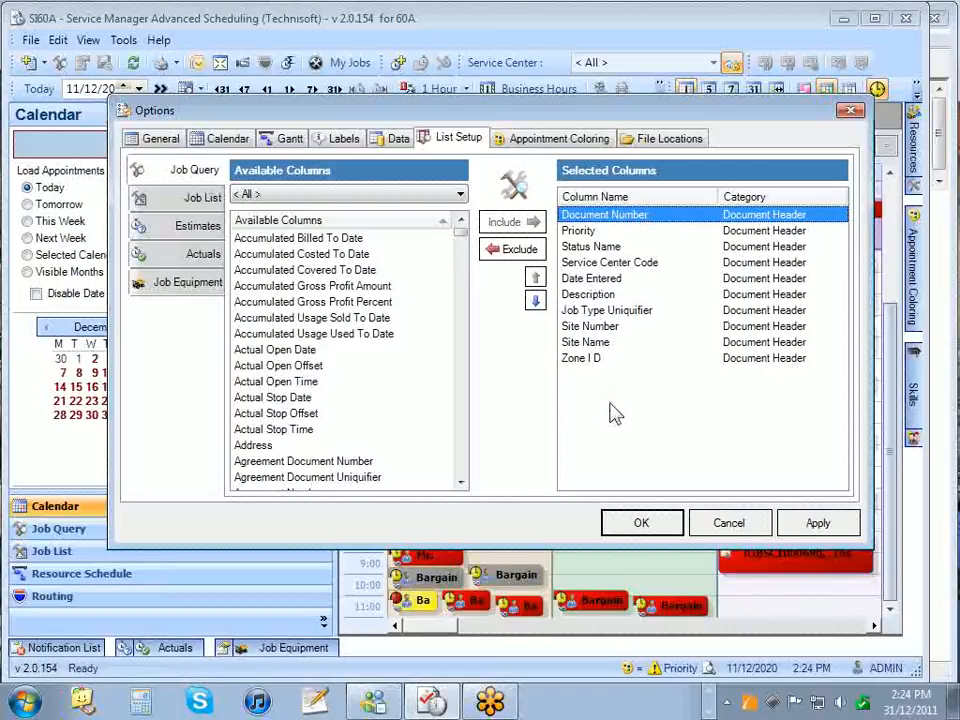
left_click(610, 248)
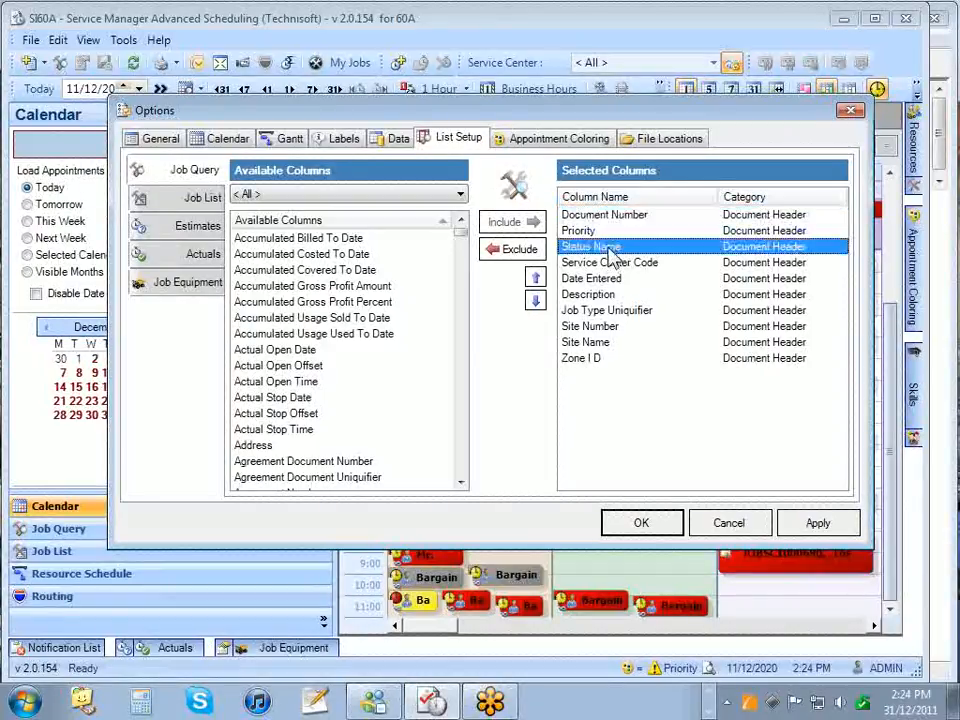
Step: Recap the appointment coloring and file location options, then accept and close the options
left_click(560, 139)
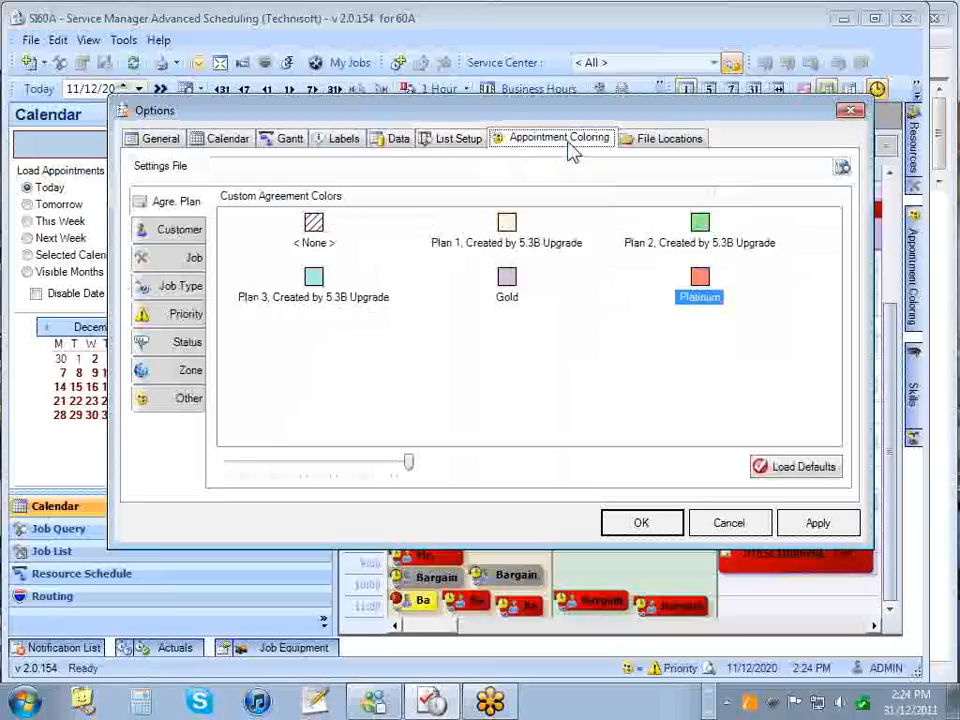
left_click(662, 140)
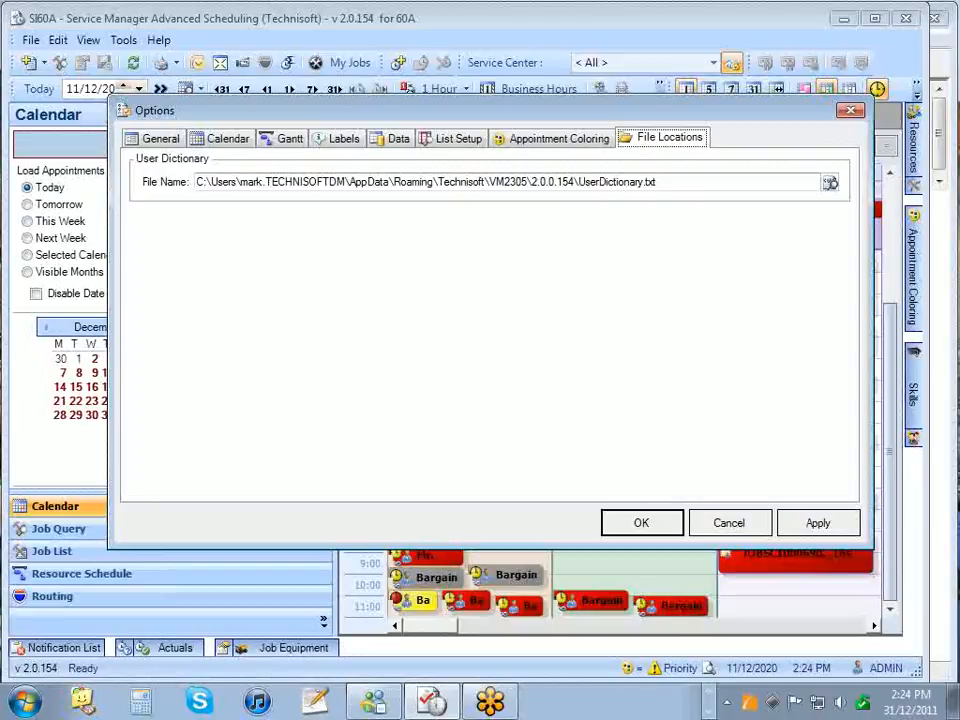
left_click(660, 530)
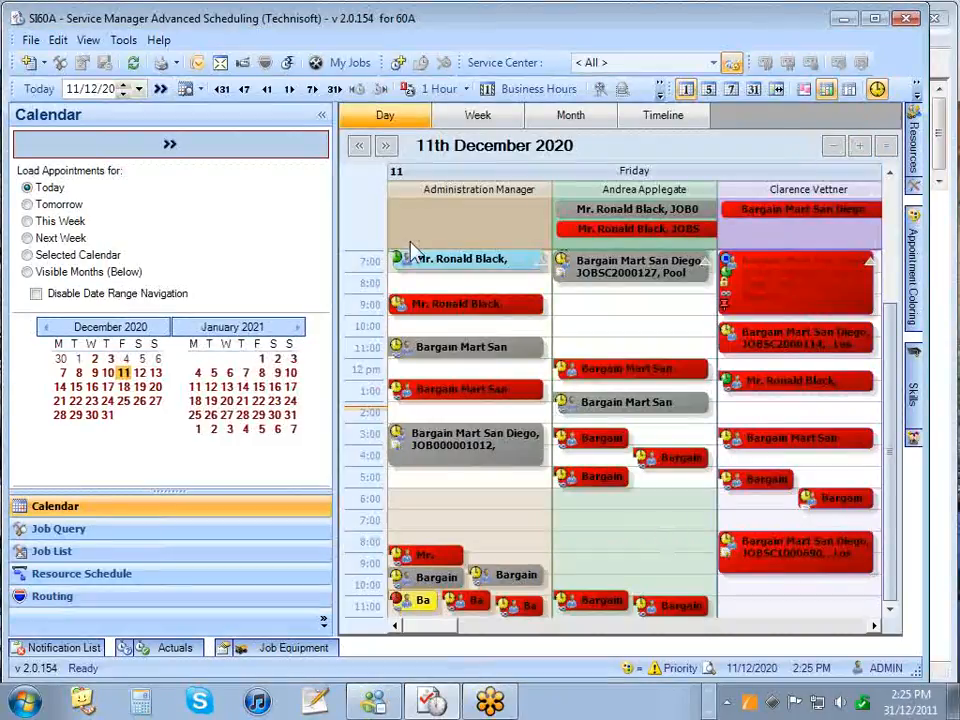
Step: View the available snap intervals, locate the Snap Options among the Gantt options, and accept the options
left_click(124, 40)
mouse_move(146, 88)
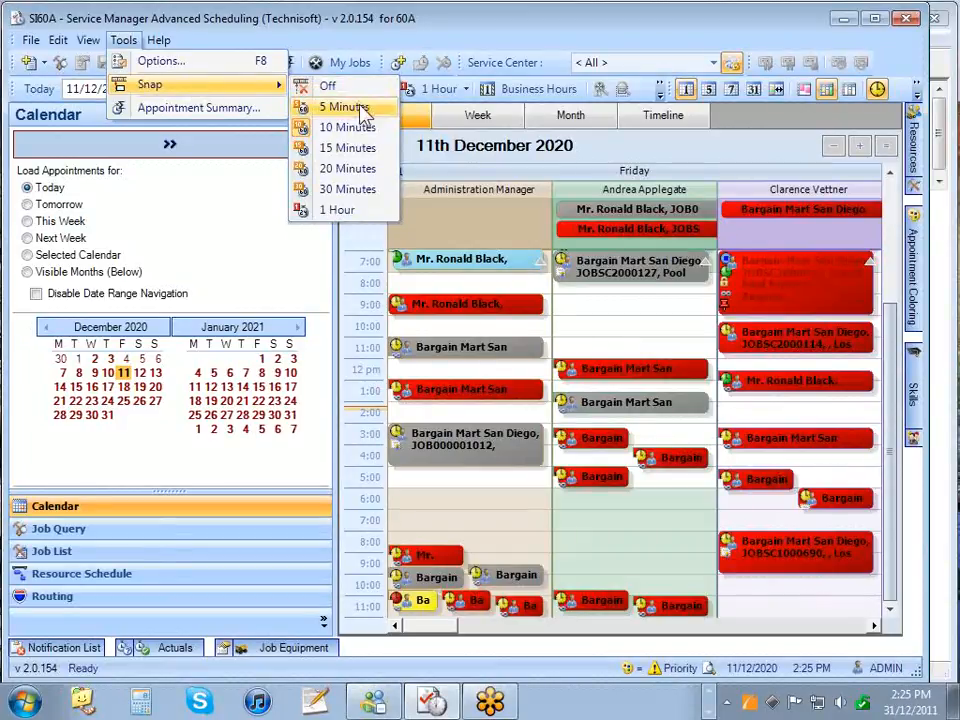
left_click(168, 62)
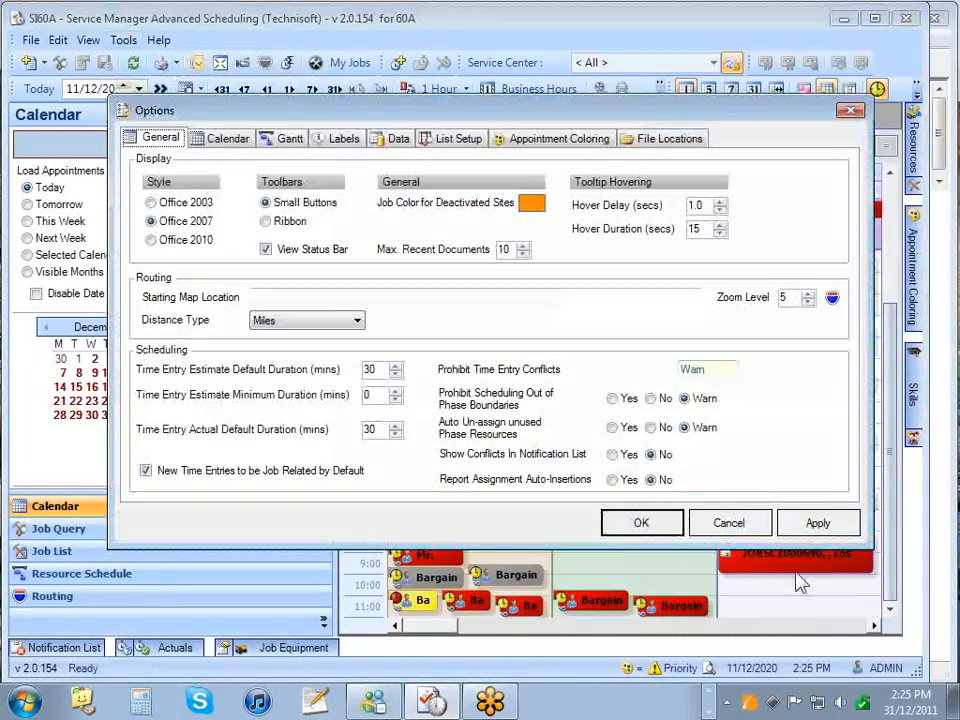
left_click(553, 140)
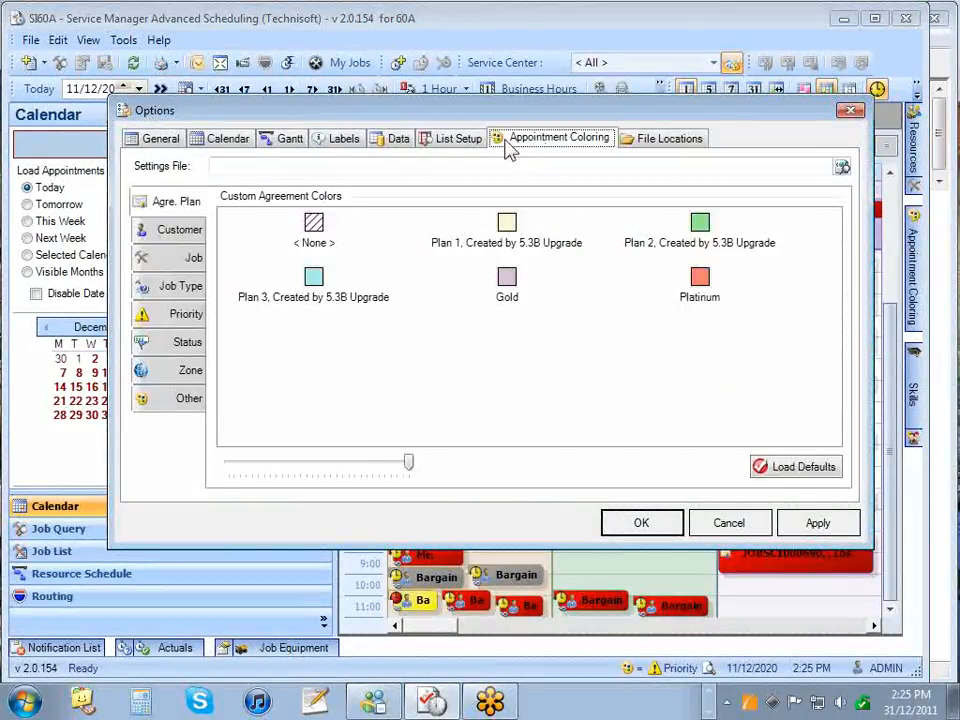
left_click(452, 139)
left_click(399, 139)
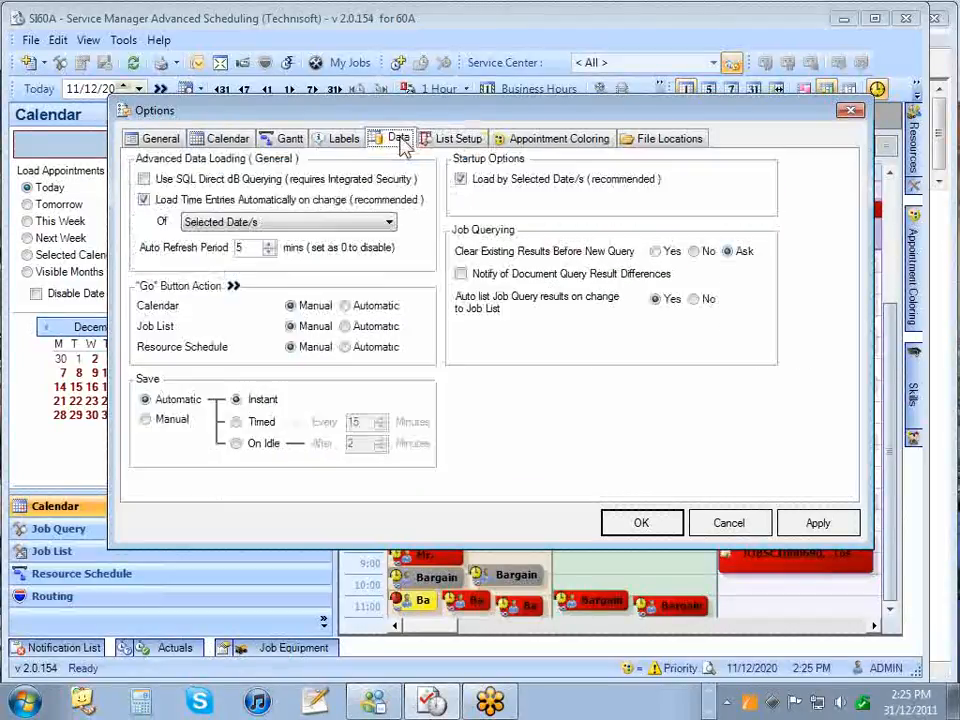
left_click(328, 142)
left_click(288, 139)
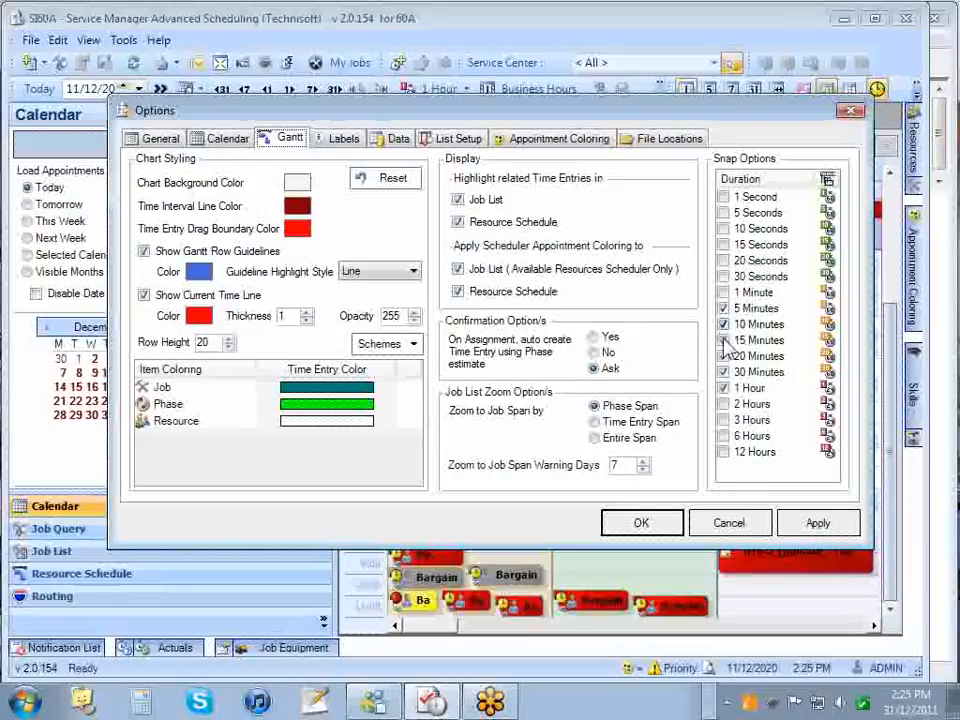
left_click(660, 521)
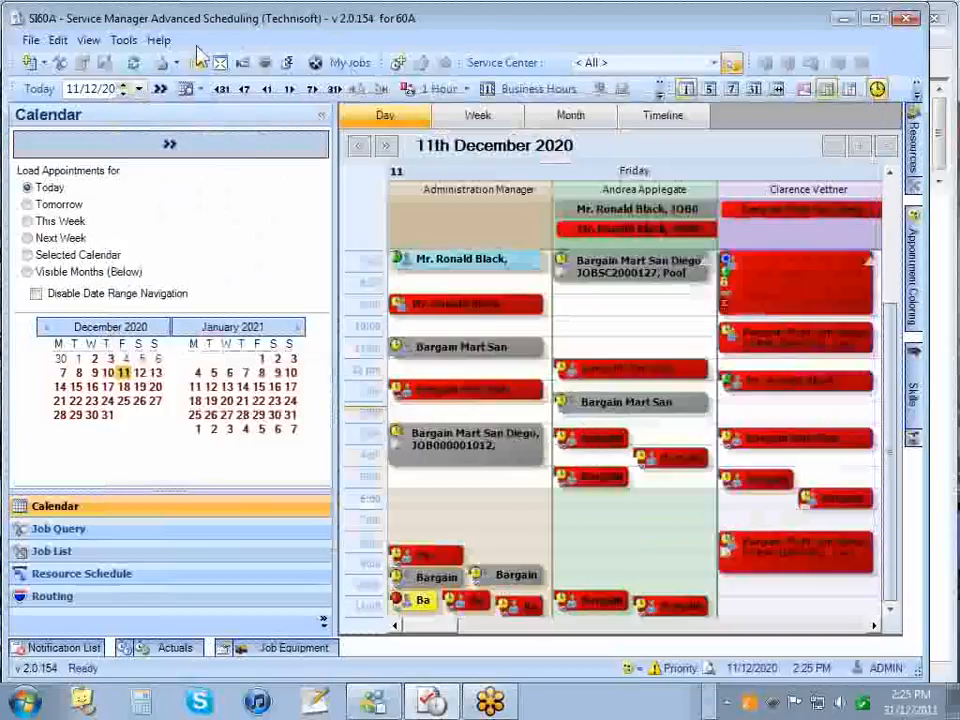
Step: List the appointment summary for the All range and for This Week, and close the summary
left_click(123, 40)
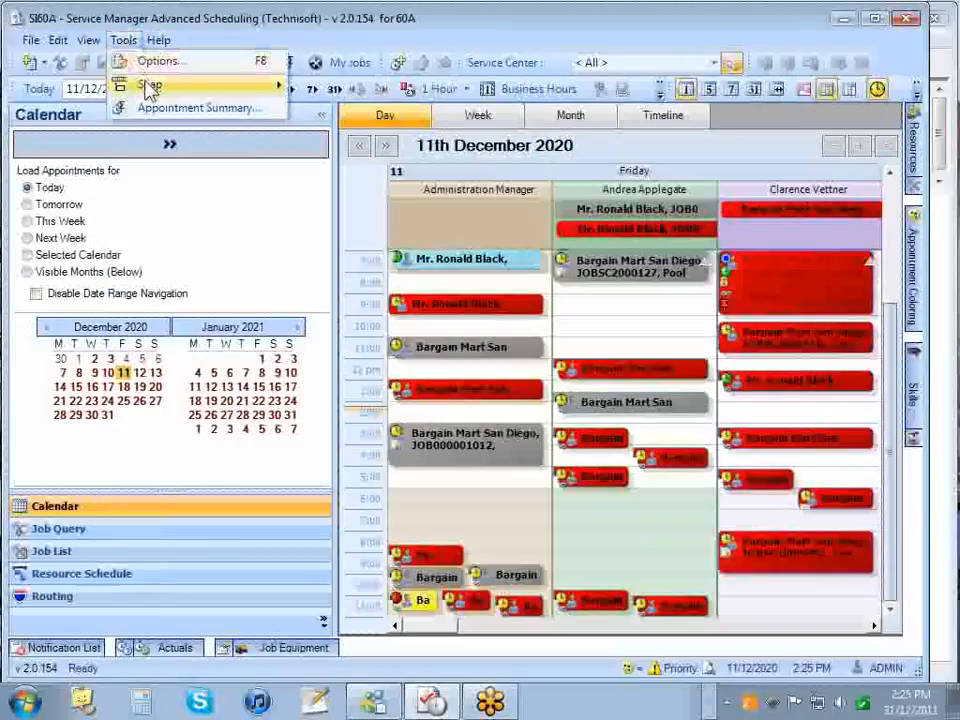
mouse_move(148, 86)
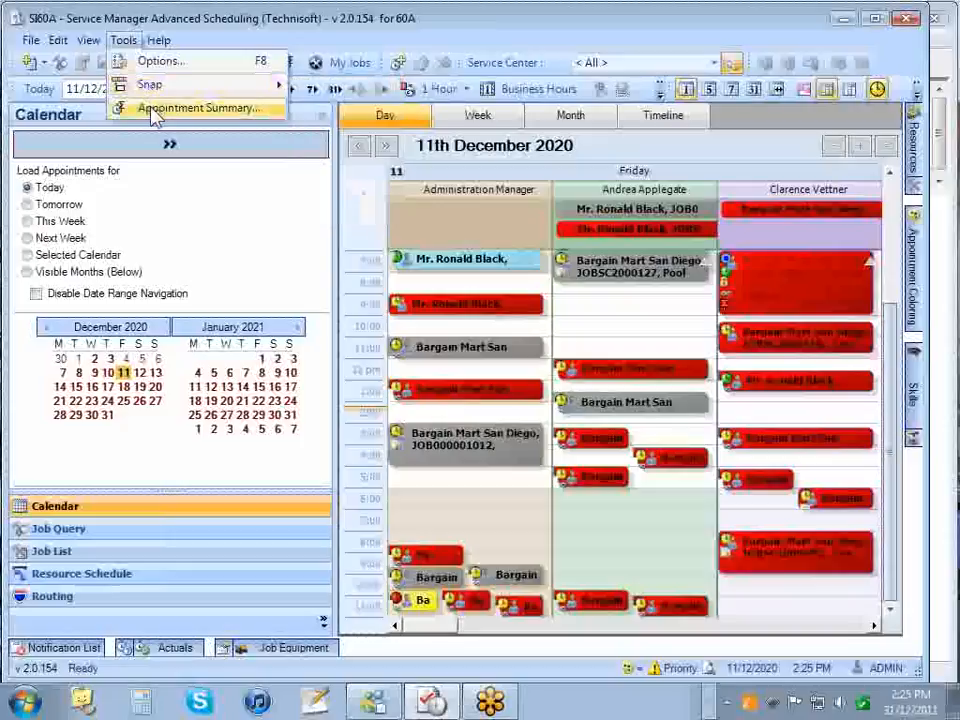
left_click(152, 108)
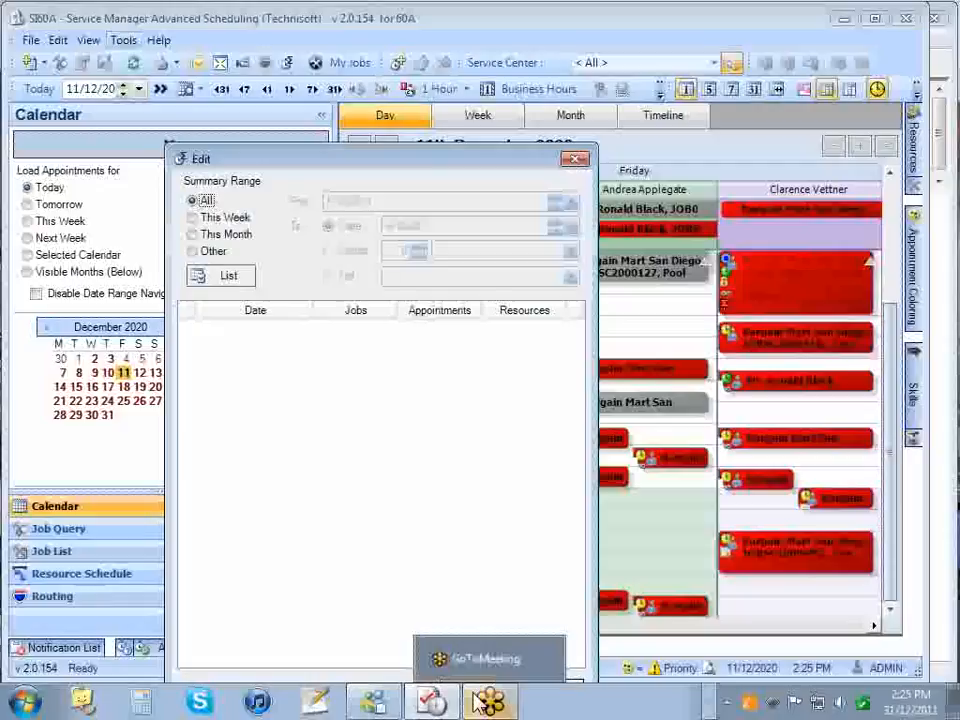
left_click(228, 279)
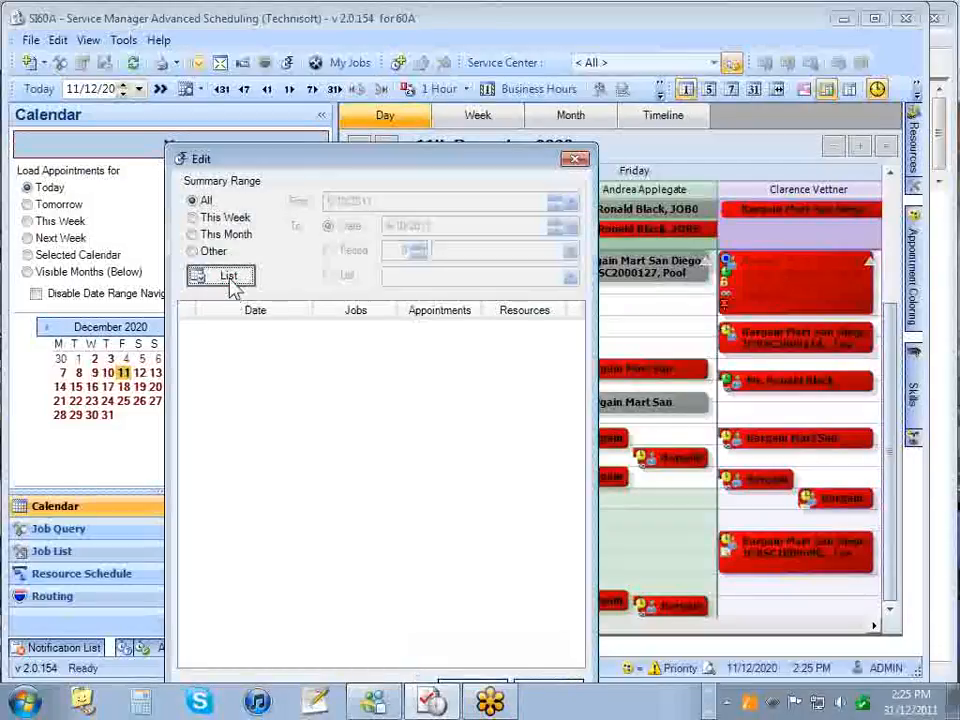
left_click(205, 222)
left_click(236, 278)
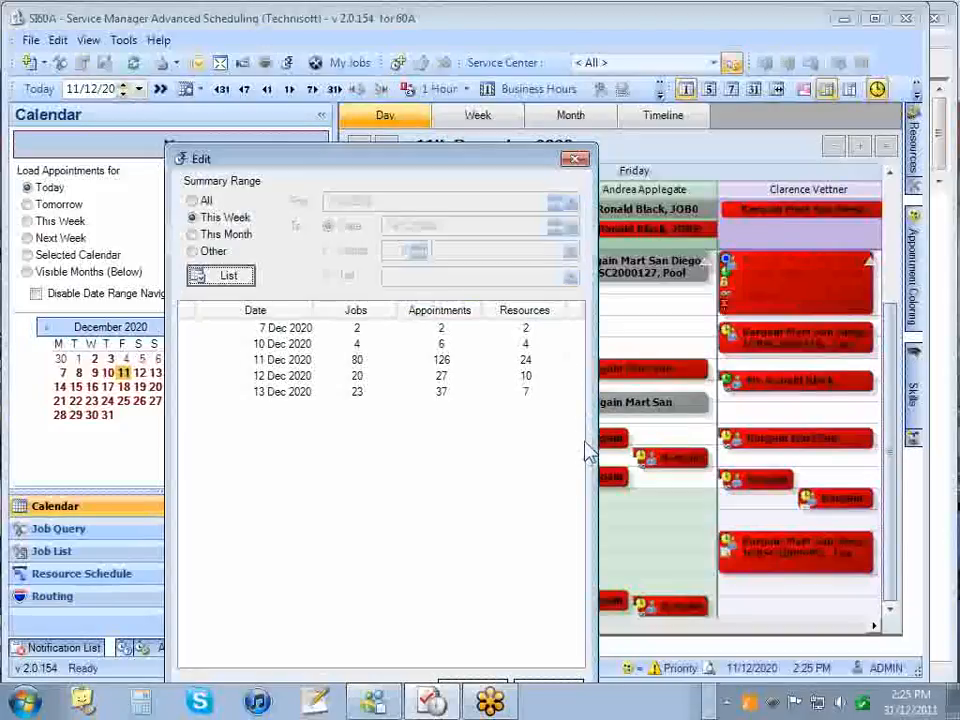
left_click(576, 160)
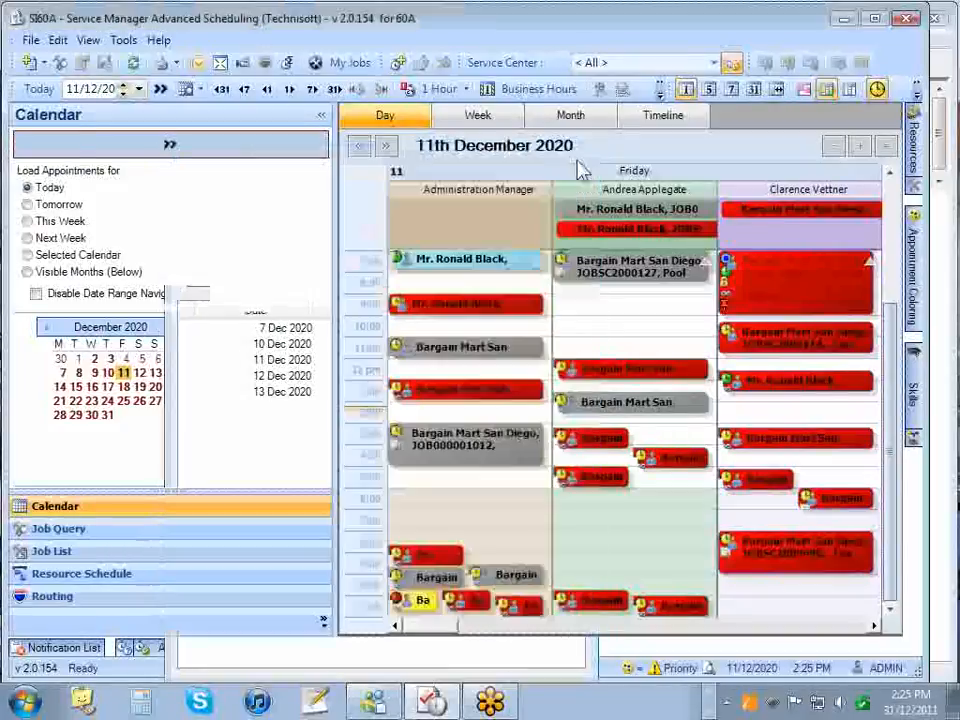
Step: View the program's version, licensing and activation information, and close it
left_click(158, 41)
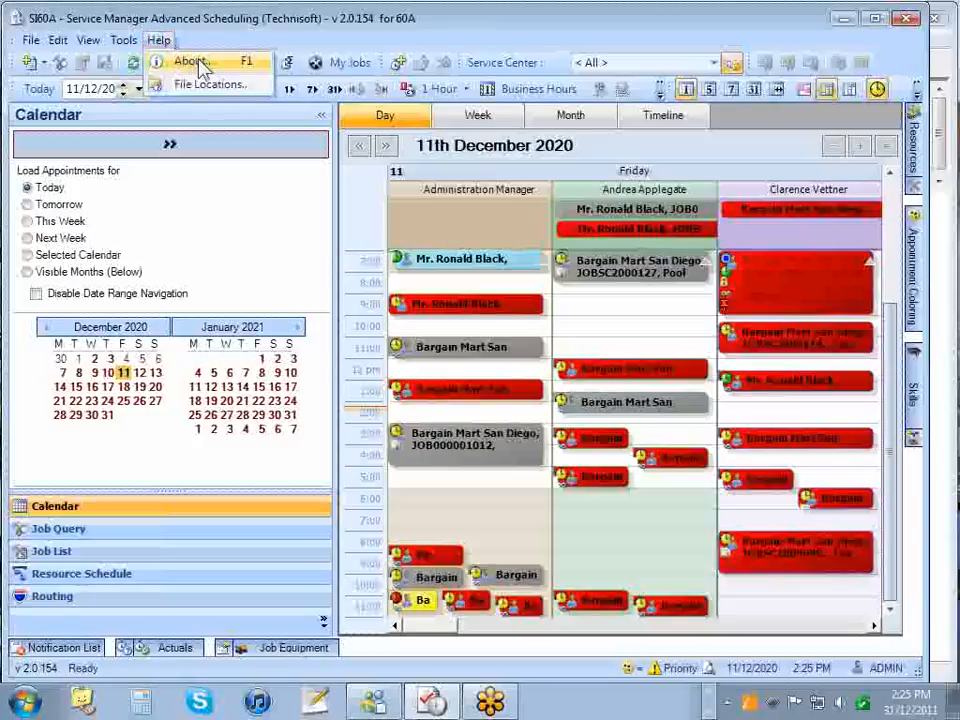
left_click(193, 63)
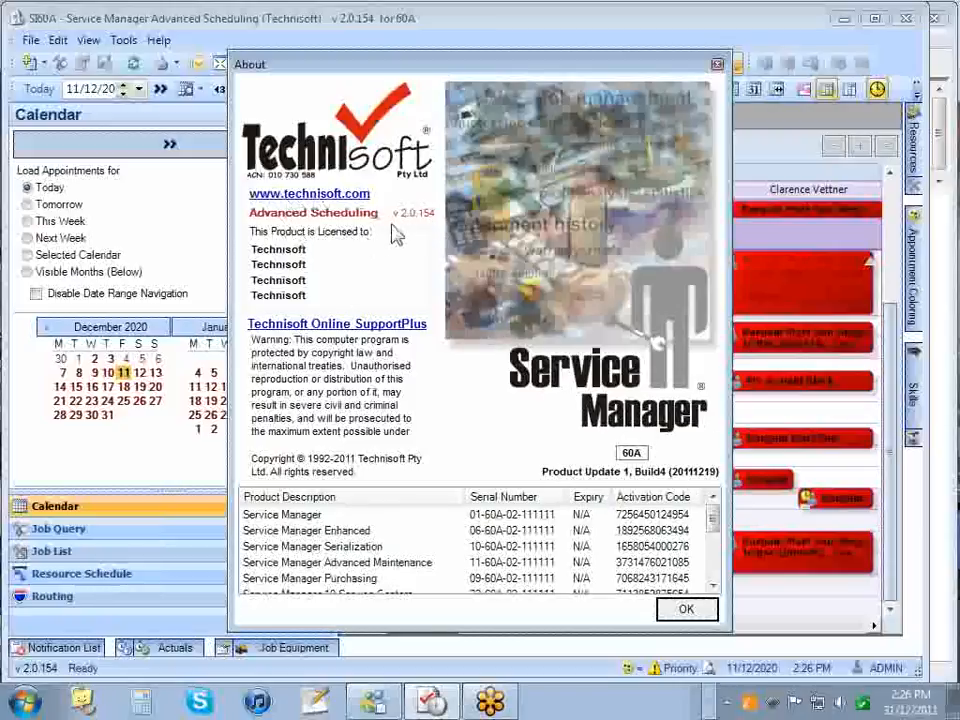
left_click(686, 608)
Step: Review the file locations of the Accpac programs folder, saved document query, license and Advanced Scheduling settings files, and close the list
left_click(159, 40)
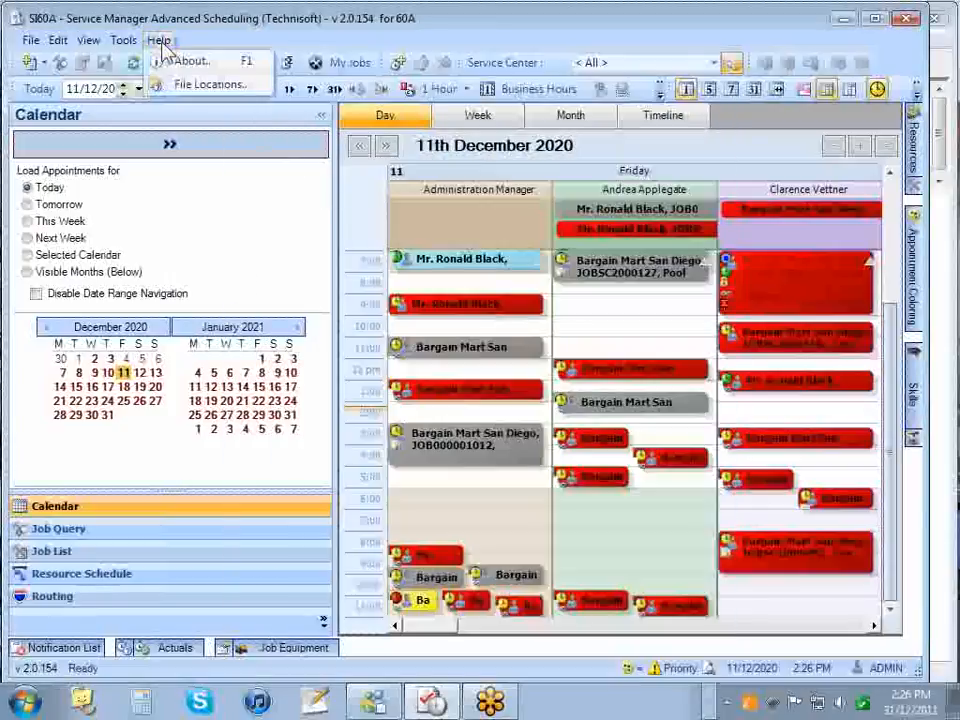
left_click(208, 85)
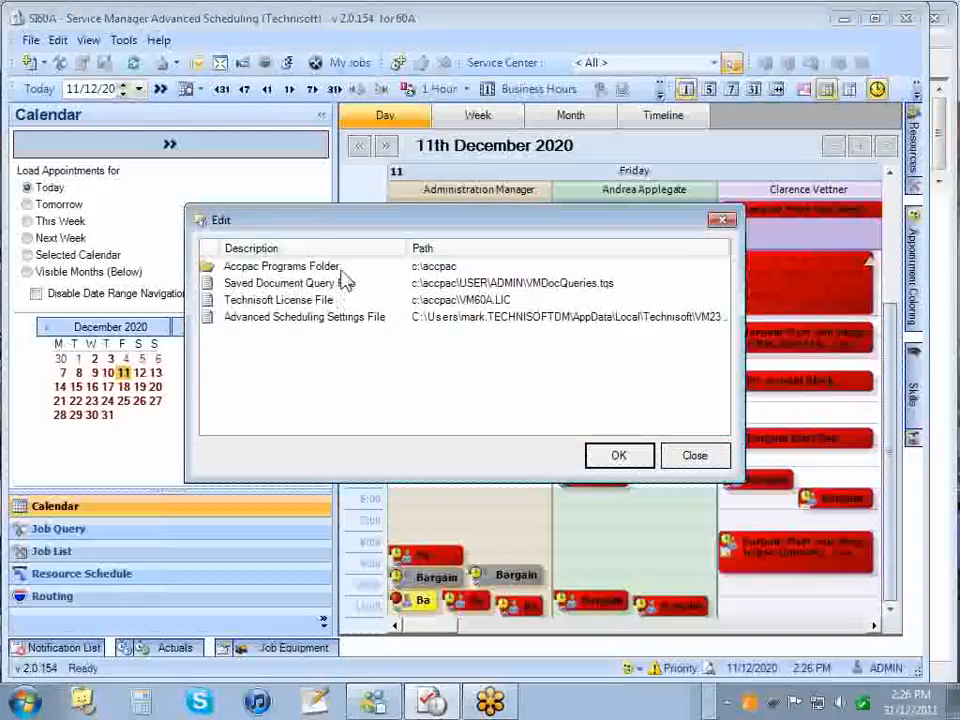
left_click(336, 270)
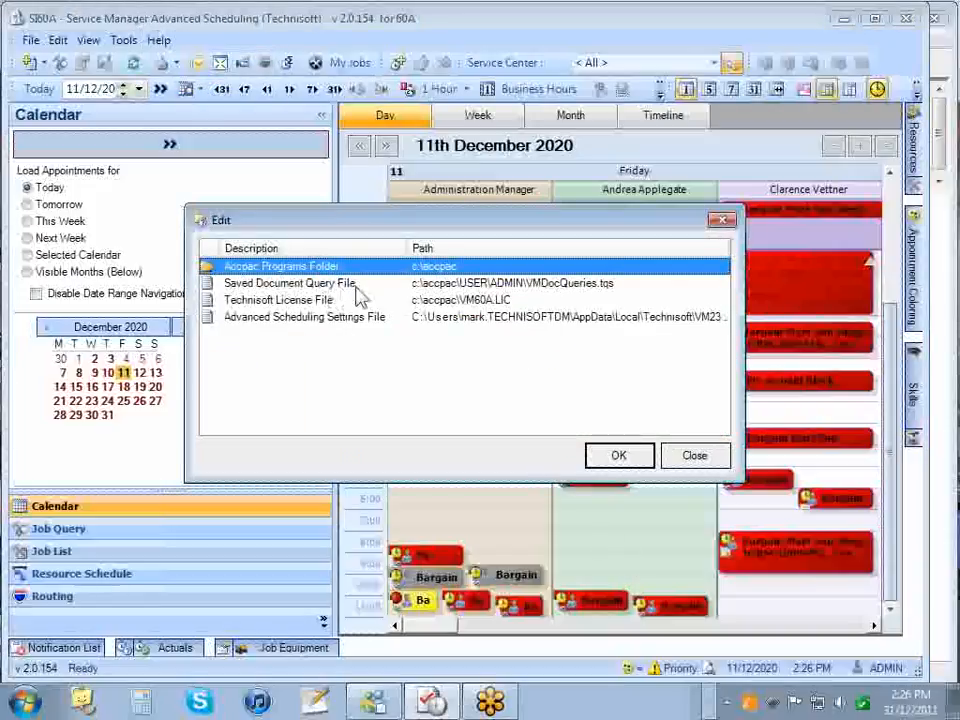
left_click(358, 285)
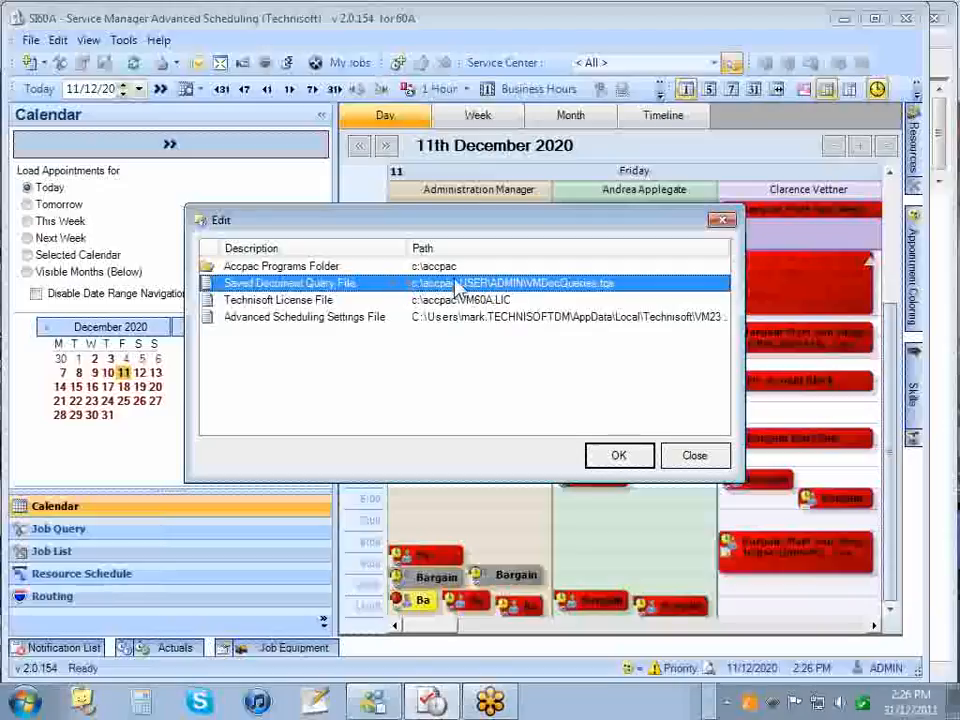
left_click(320, 300)
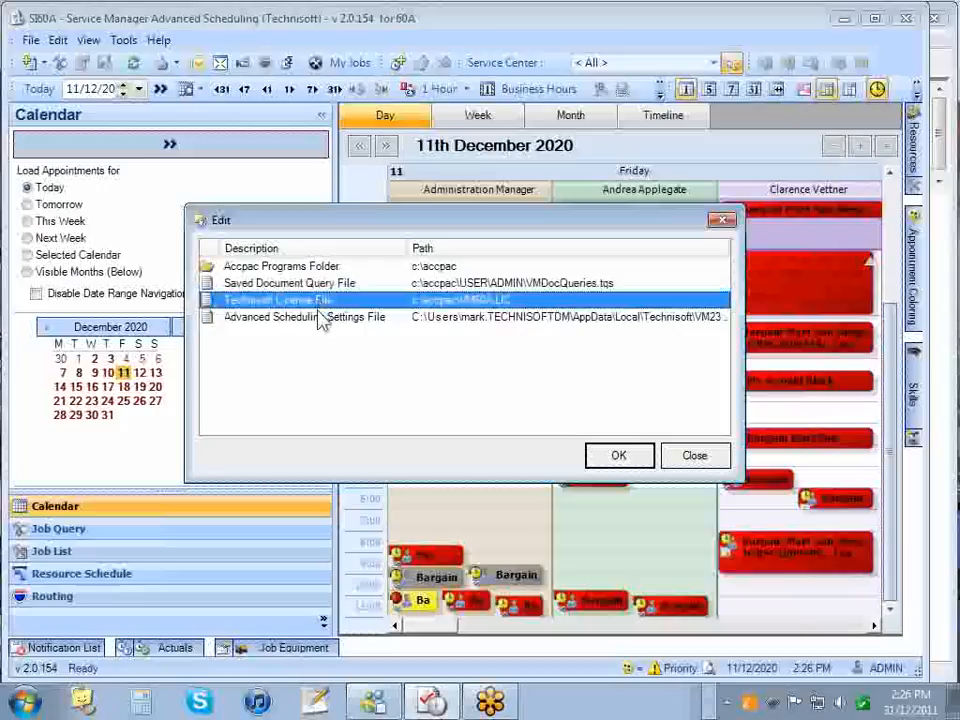
left_click(320, 318)
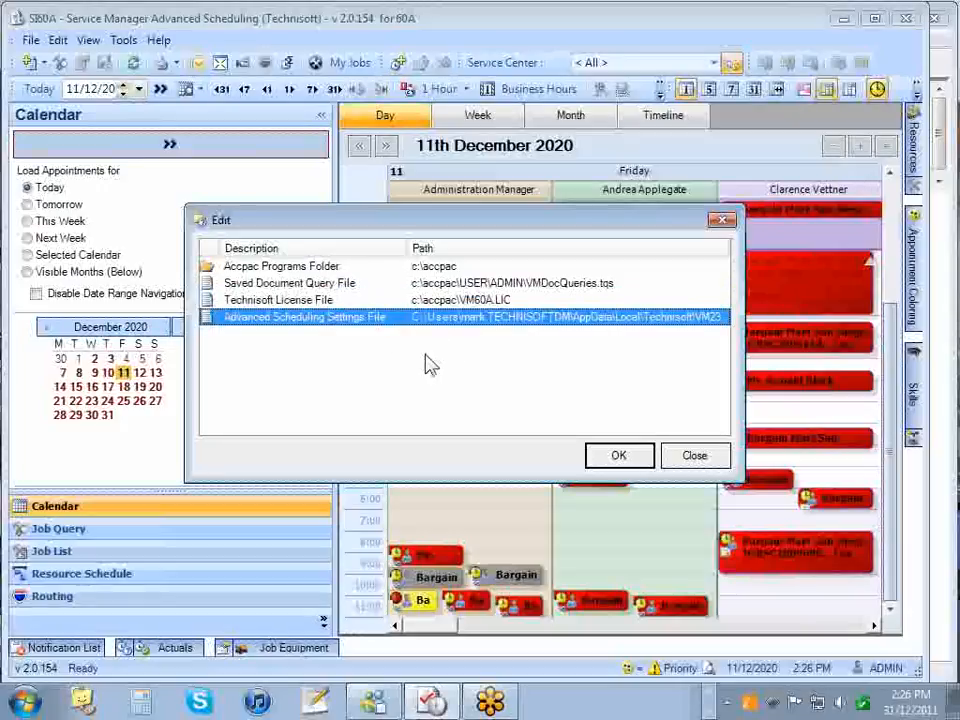
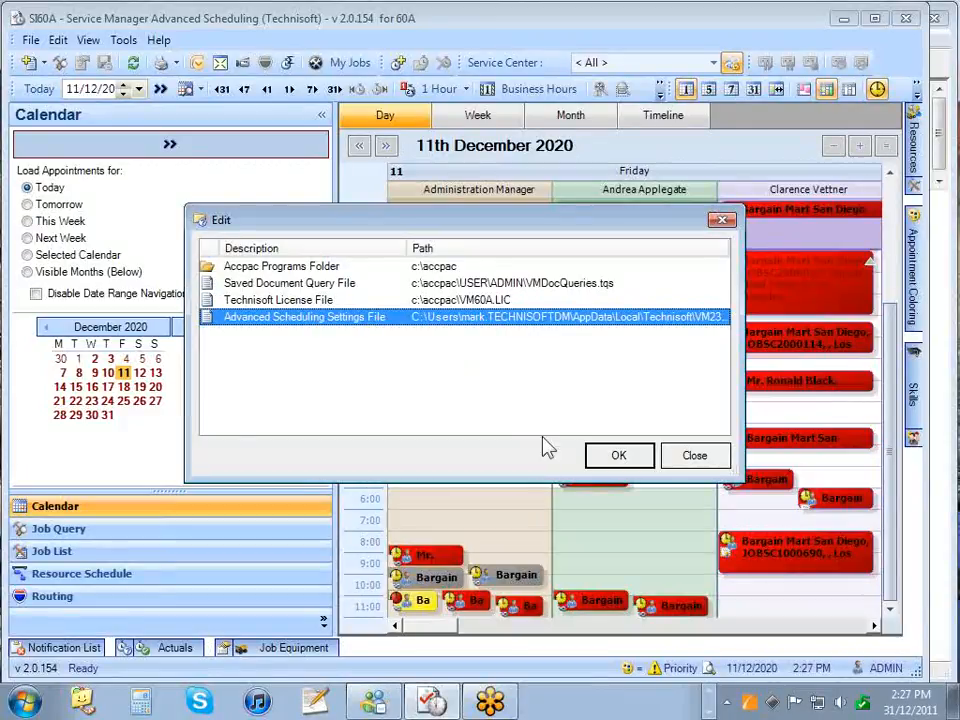
left_click(617, 462)
left_click(617, 458)
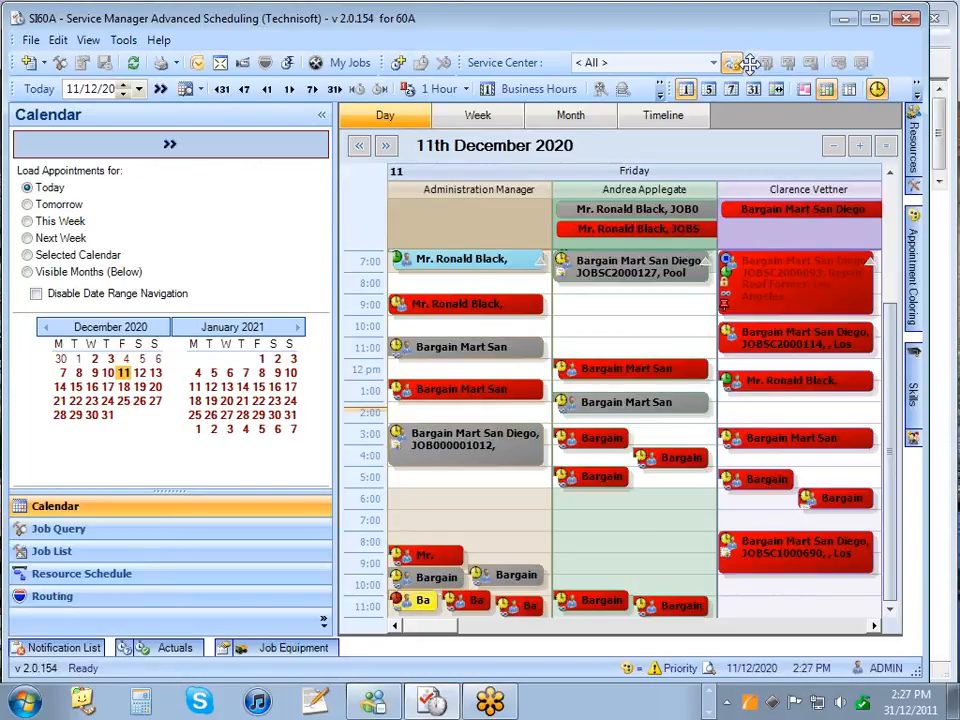
Step: Create a custom toolbar with the default name and the Docked Top location
left_click_drag(795, 52, 760, 62)
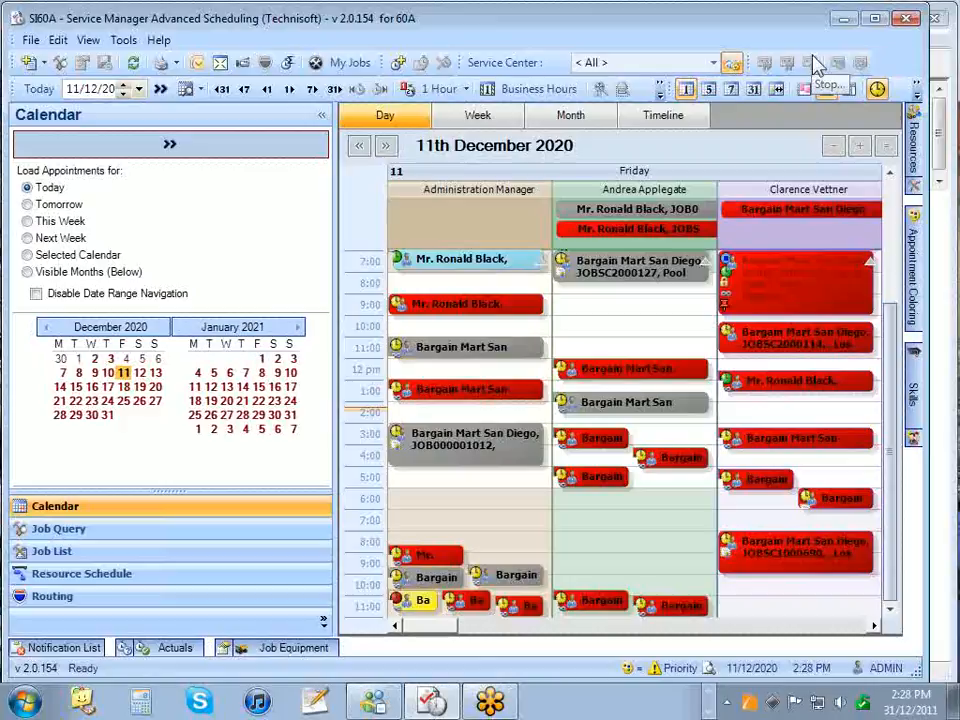
right_click(893, 62)
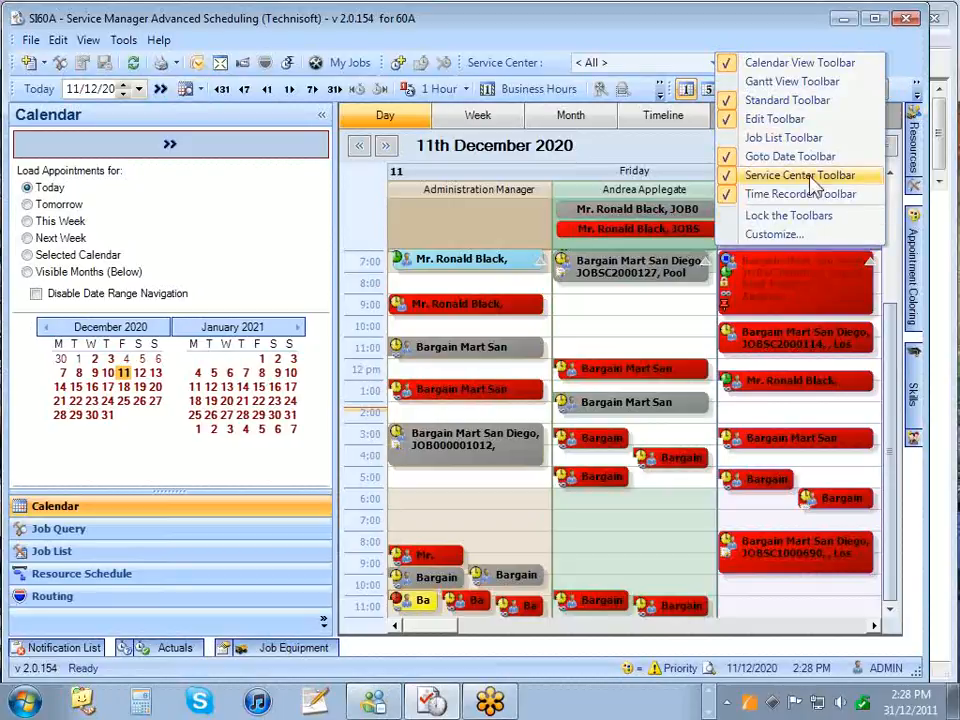
left_click(790, 237)
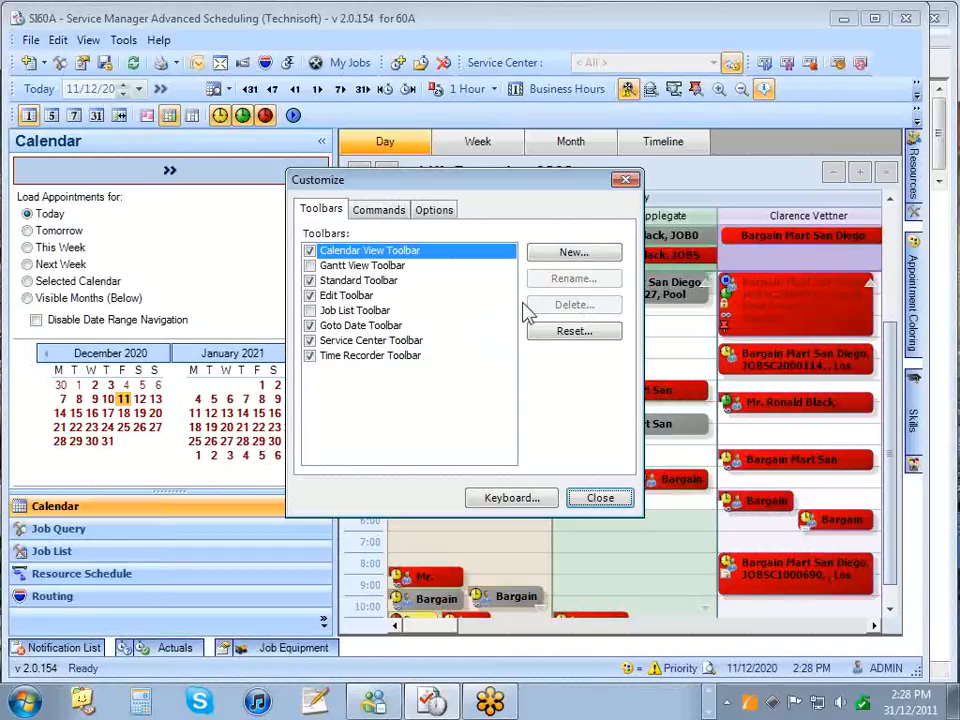
left_click(562, 256)
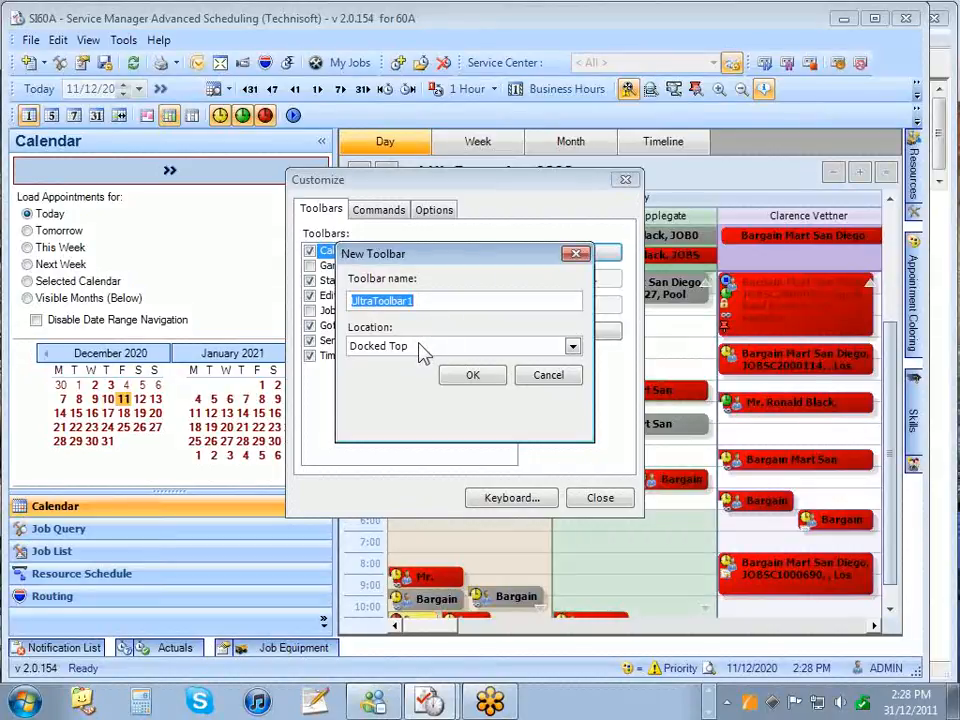
left_click(572, 346)
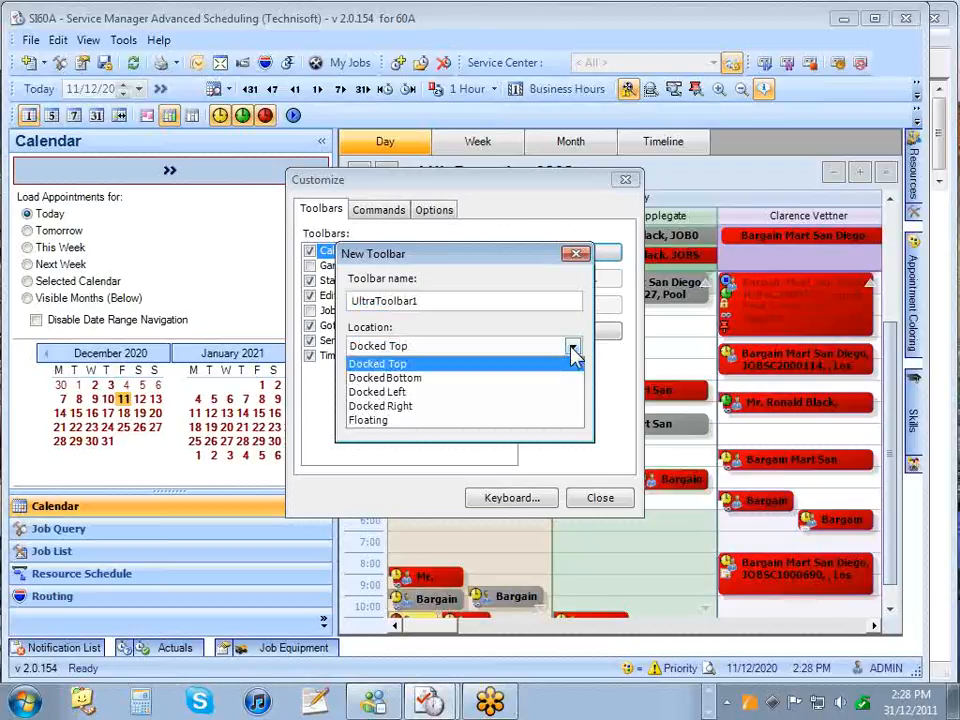
left_click(573, 346)
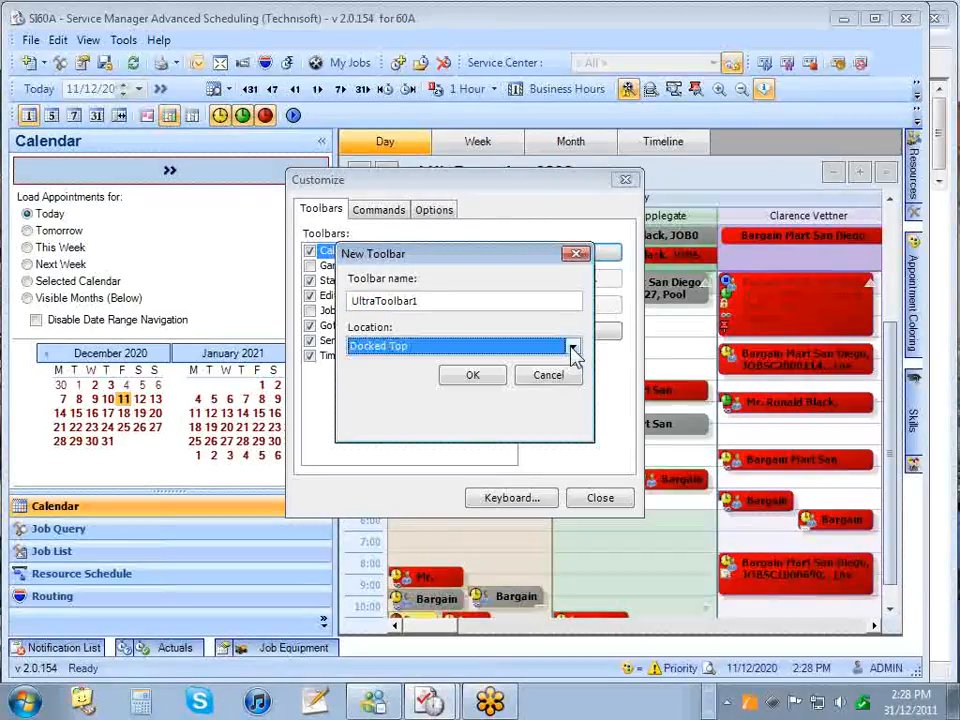
left_click(487, 382)
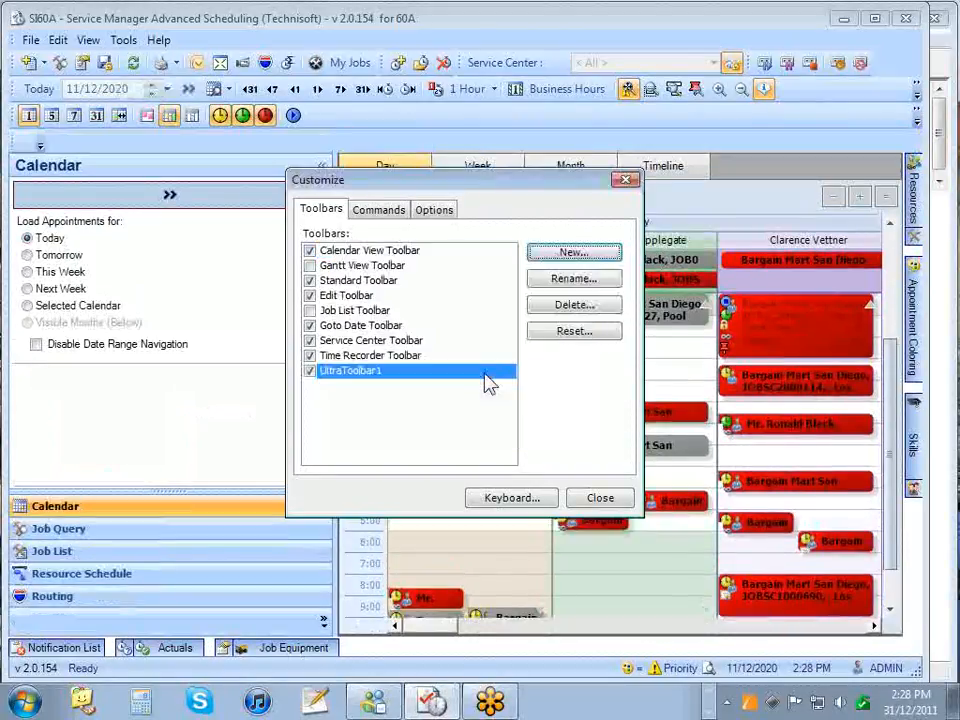
Step: Add the Save command from the File category to the new custom toolbar and finish customizing
left_click(378, 209)
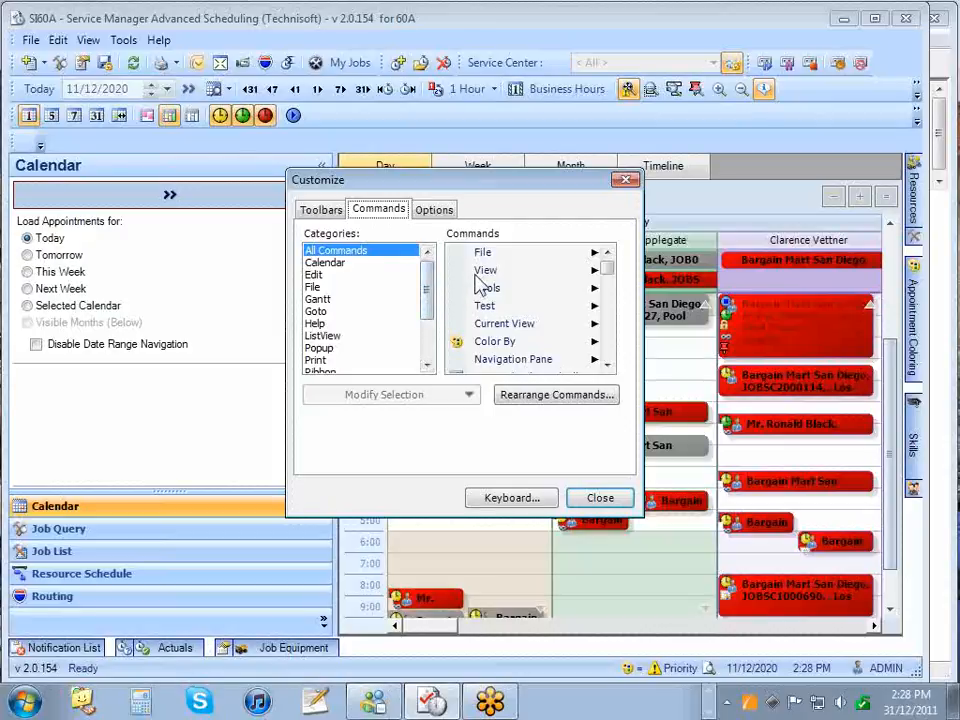
left_click(324, 264)
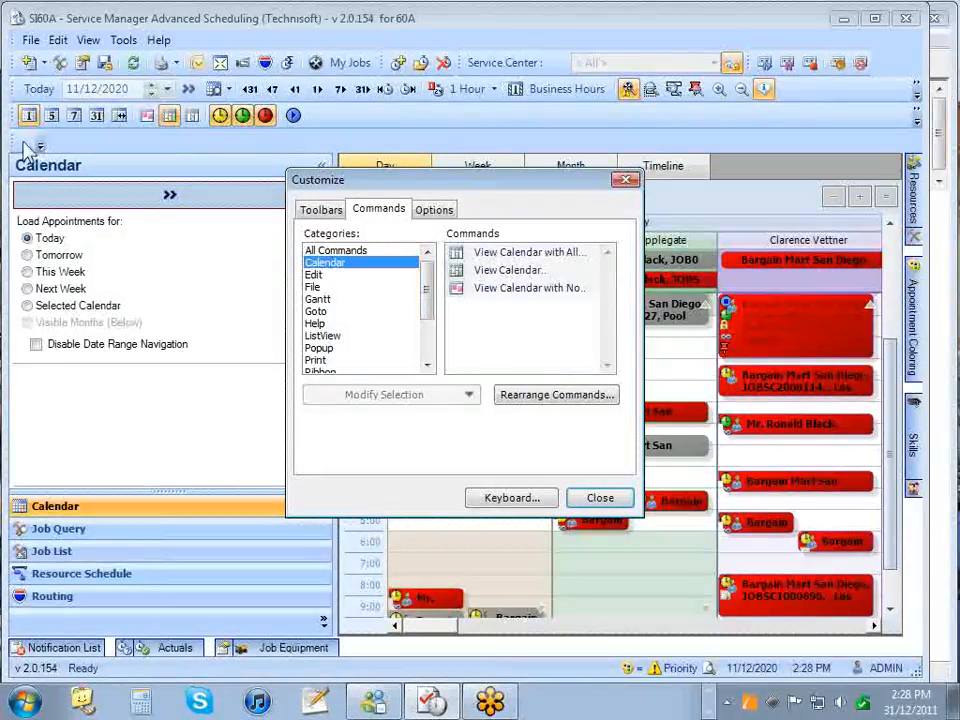
left_click(314, 287)
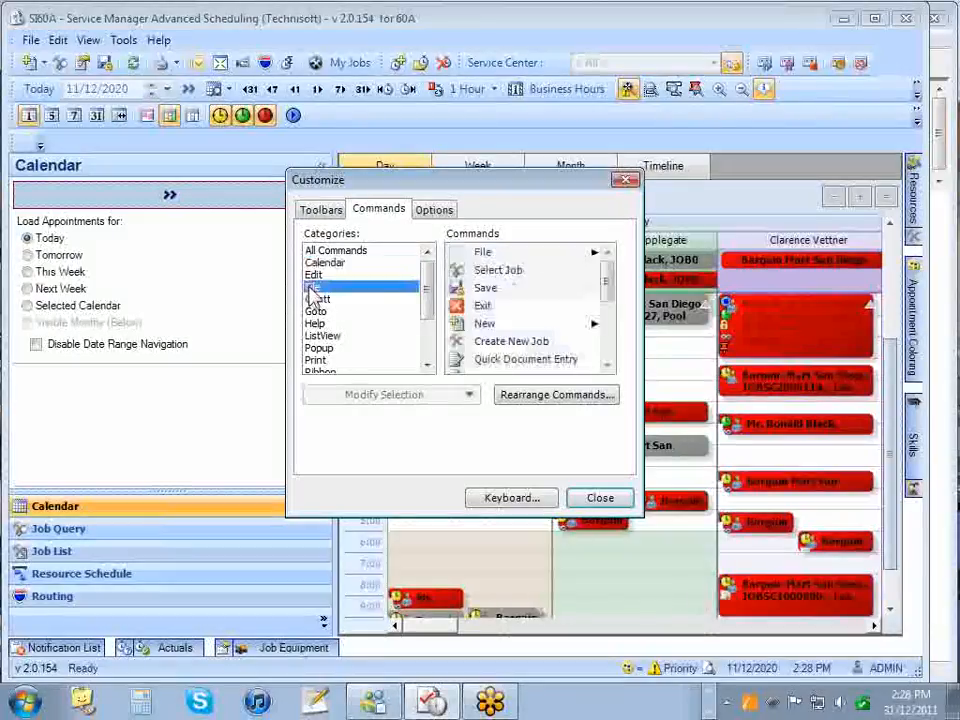
left_click(476, 289)
left_click_drag(493, 288, 28, 140)
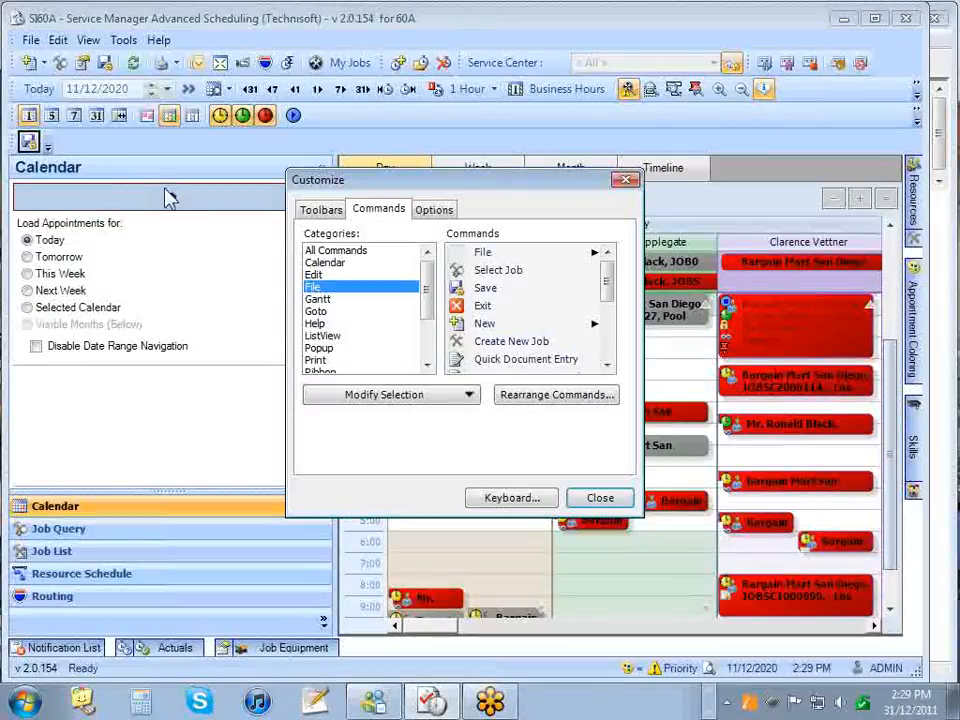
left_click(574, 497)
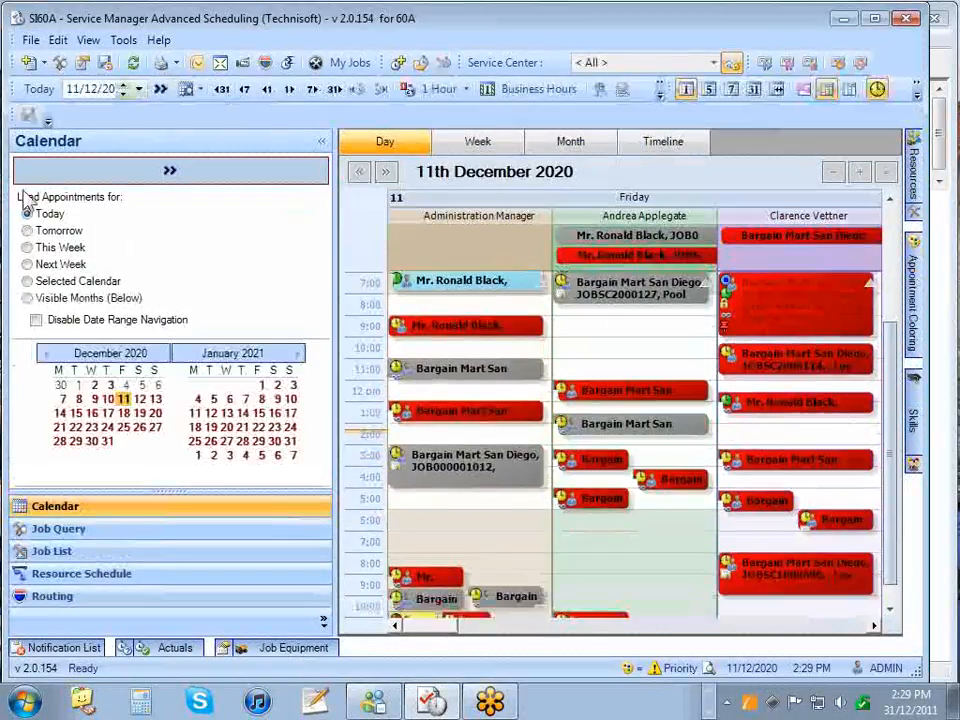
Step: Delete the custom toolbar UltraToolbar1, confirm the deletion and finish customizing
right_click(30, 119)
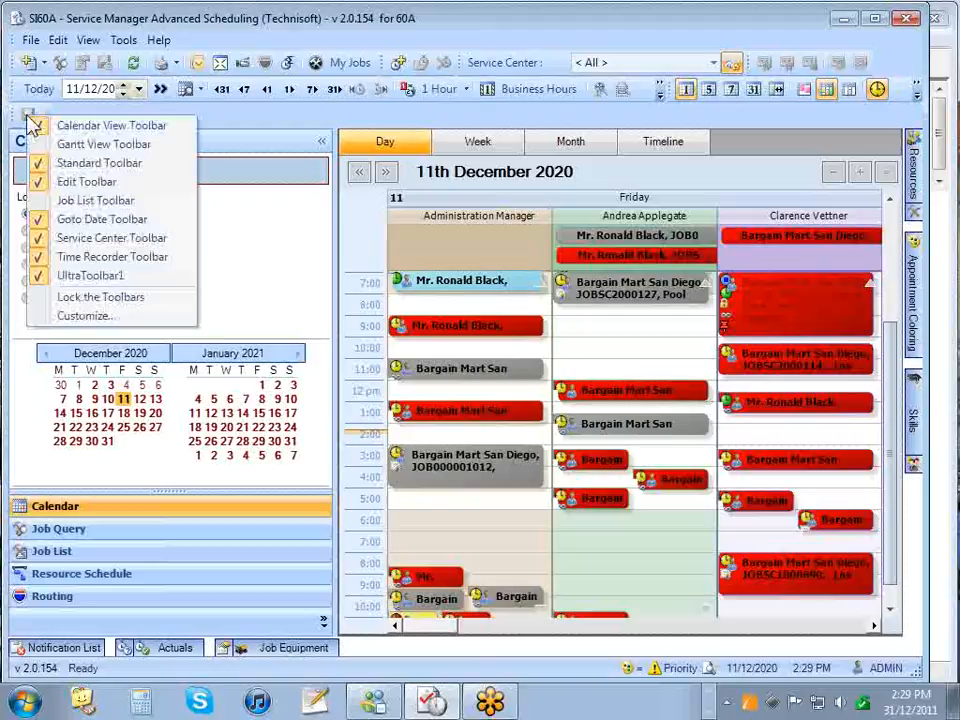
left_click(82, 316)
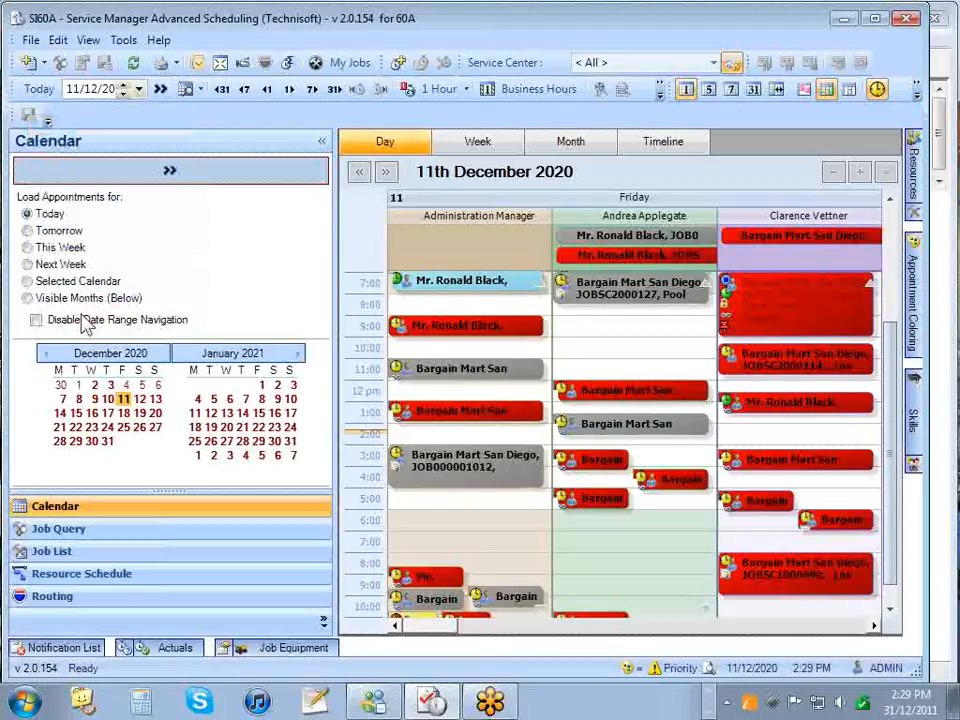
left_click(365, 372)
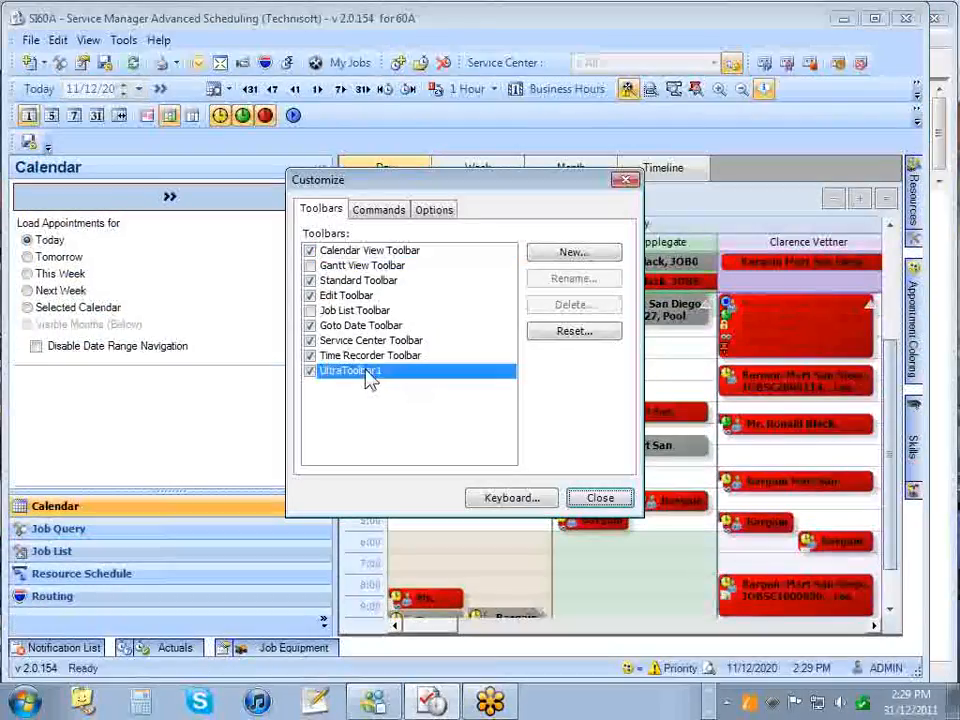
left_click(574, 307)
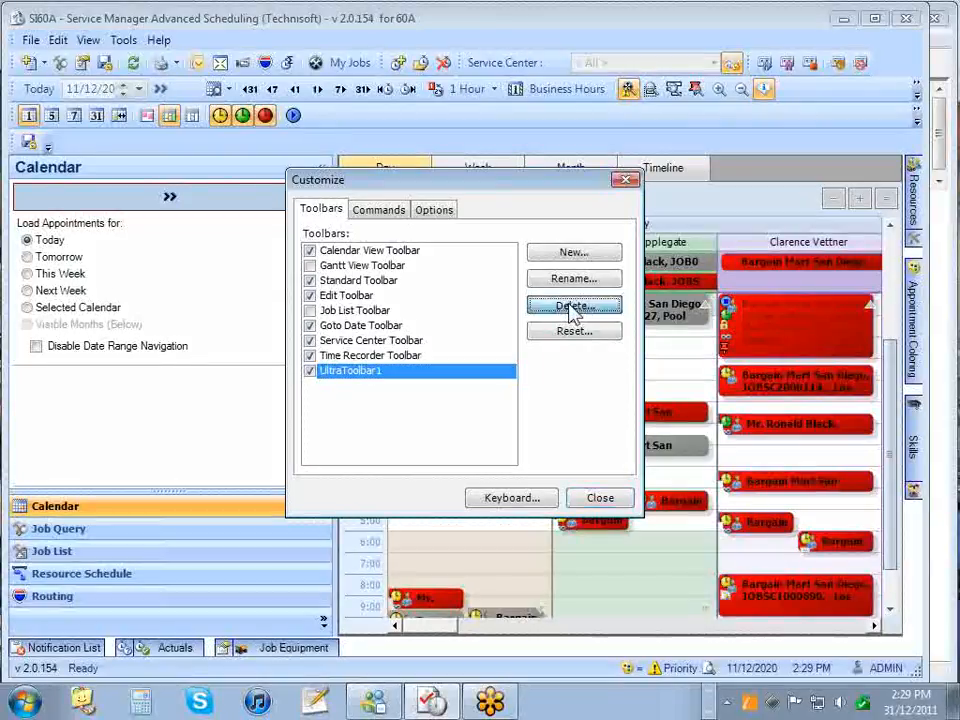
left_click(533, 414)
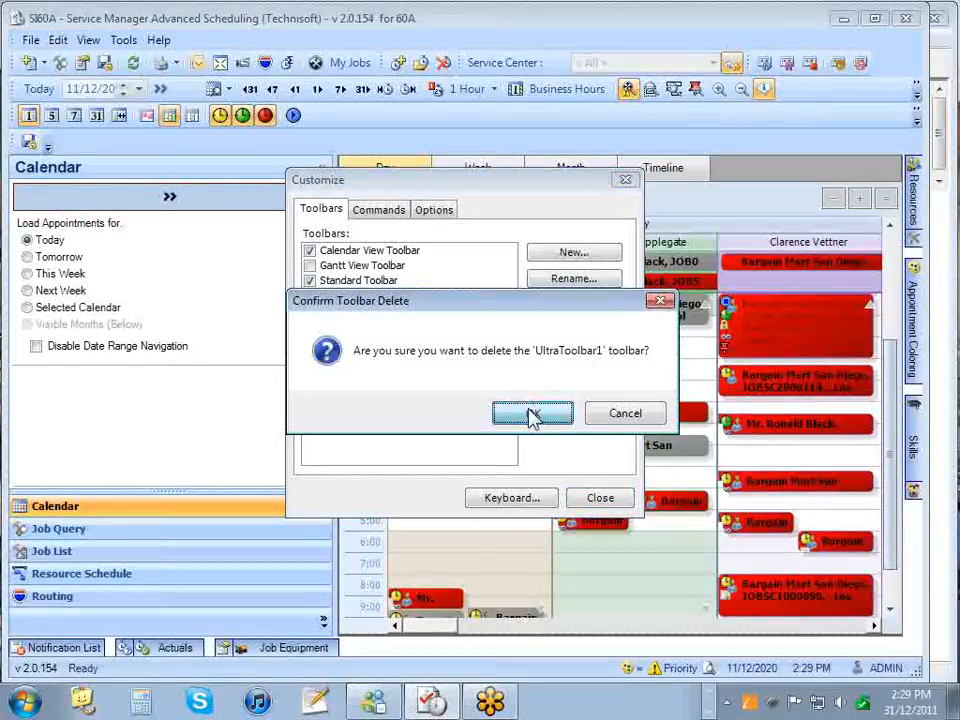
left_click(590, 498)
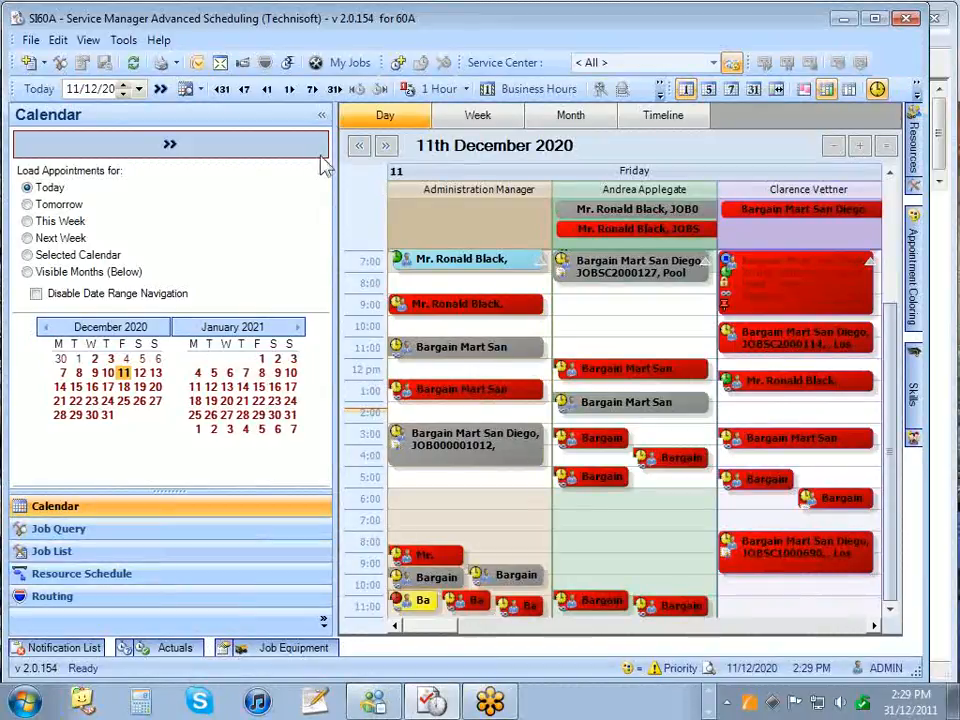
Step: Collapse the navigation pane to enlarge the calendar, and expand it again
left_click(326, 118)
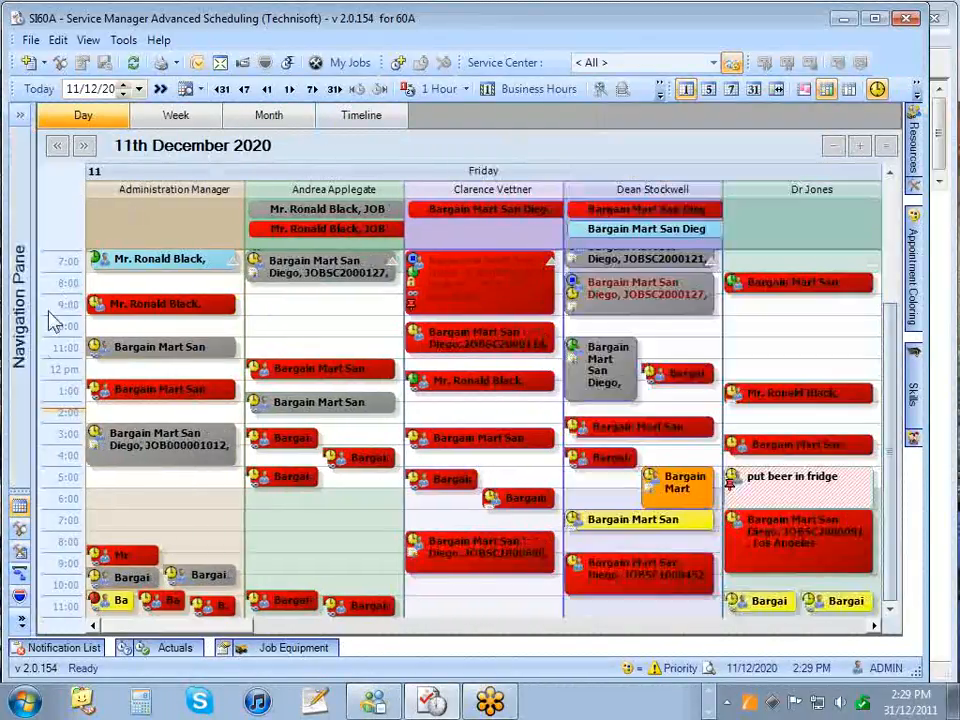
left_click(20, 120)
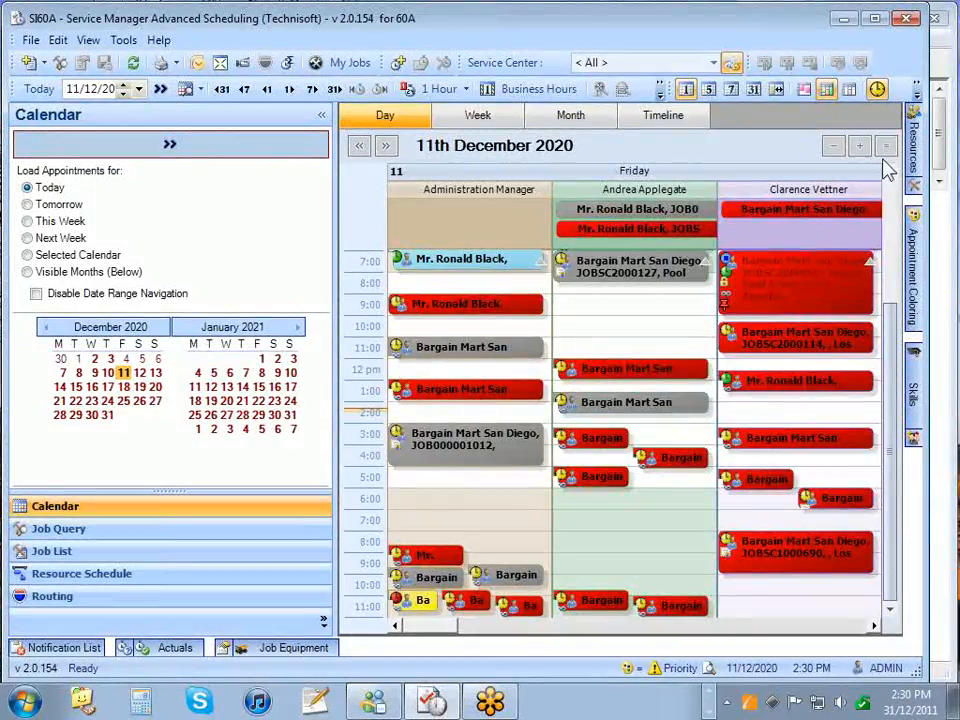
Step: Pin the Appointment Coloring legend open beside the calendar, and return it to auto-hide
mouse_move(914, 258)
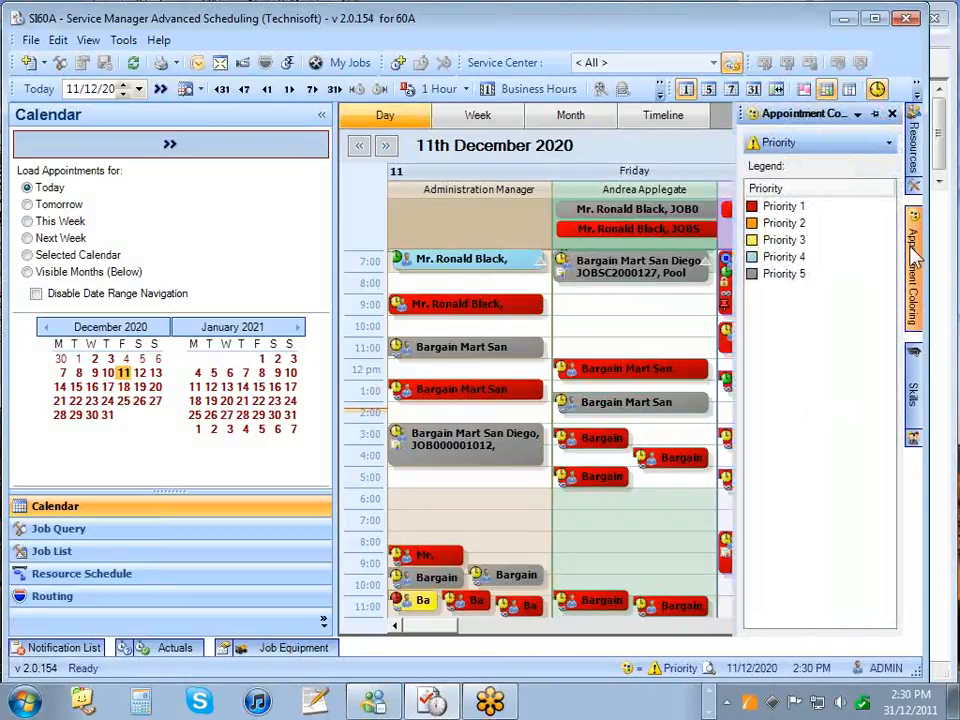
left_click(874, 116)
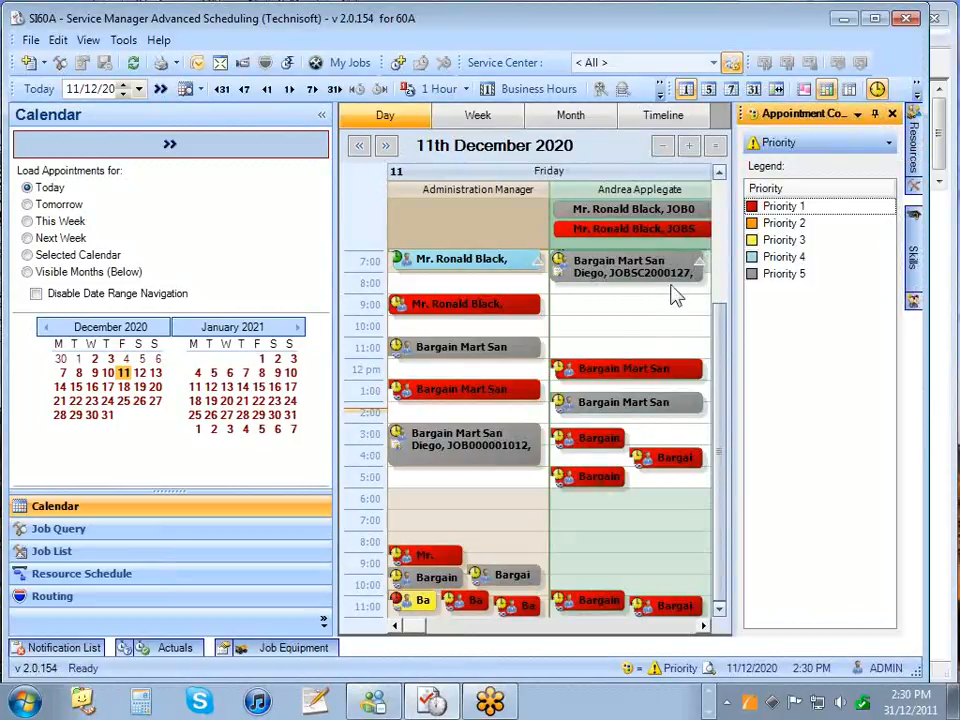
left_click(631, 335)
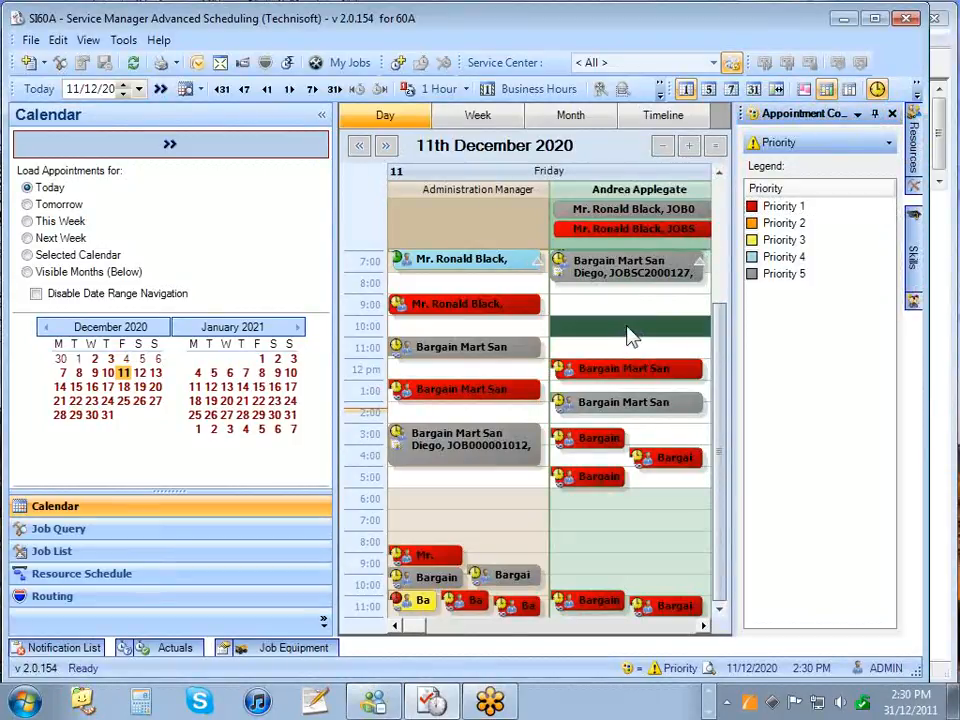
left_click(874, 114)
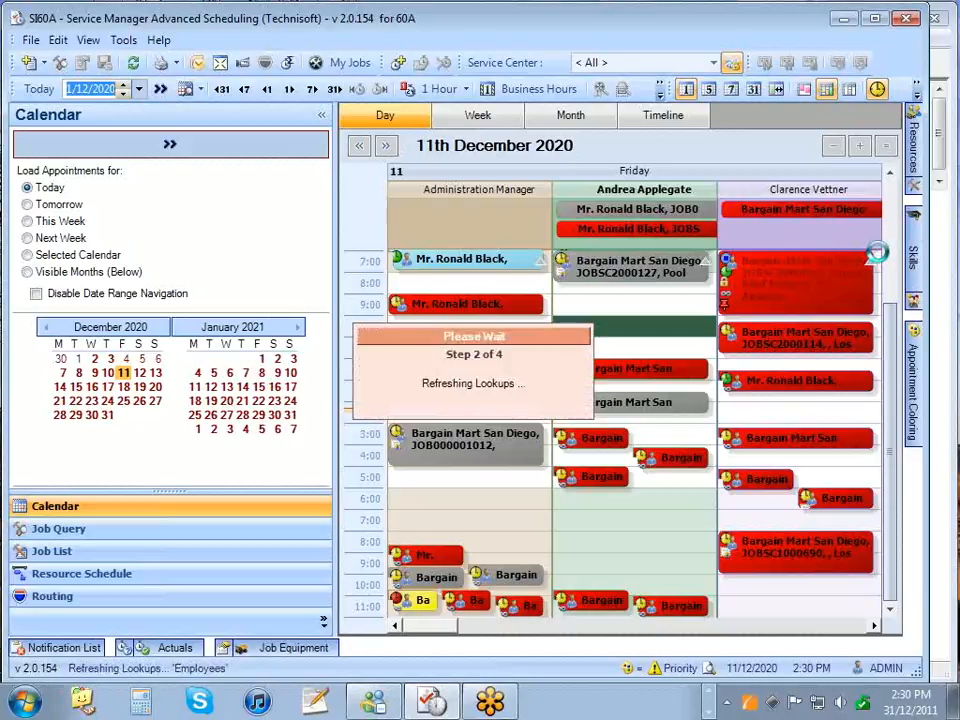
Step: Show the Skills pane, widen it enough to read the skill names, and pin it open
mouse_move(922, 250)
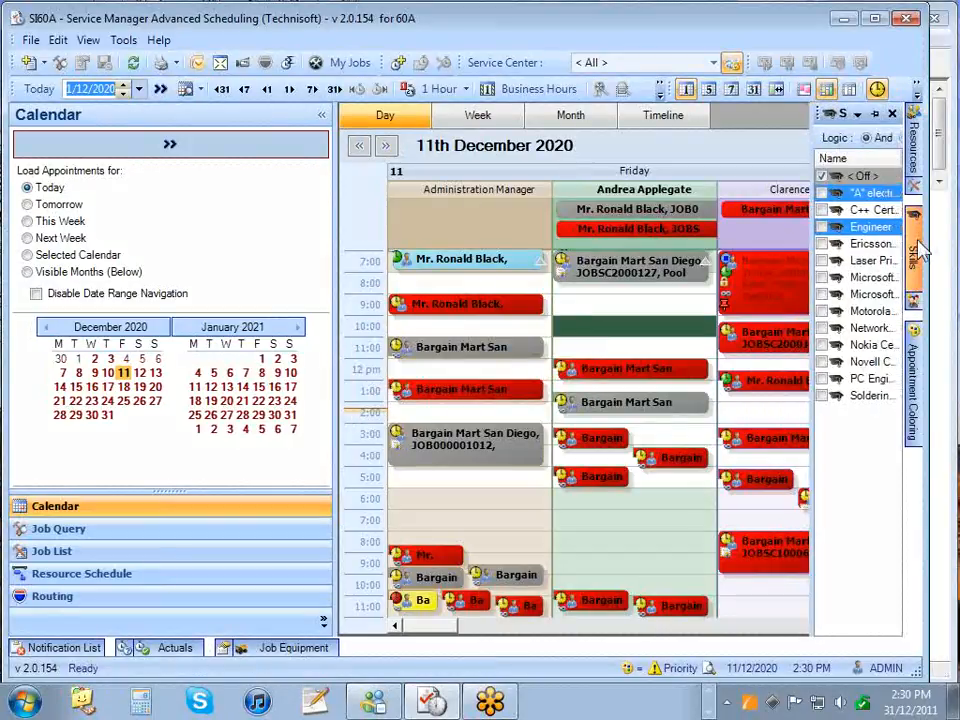
left_click_drag(812, 252, 755, 252)
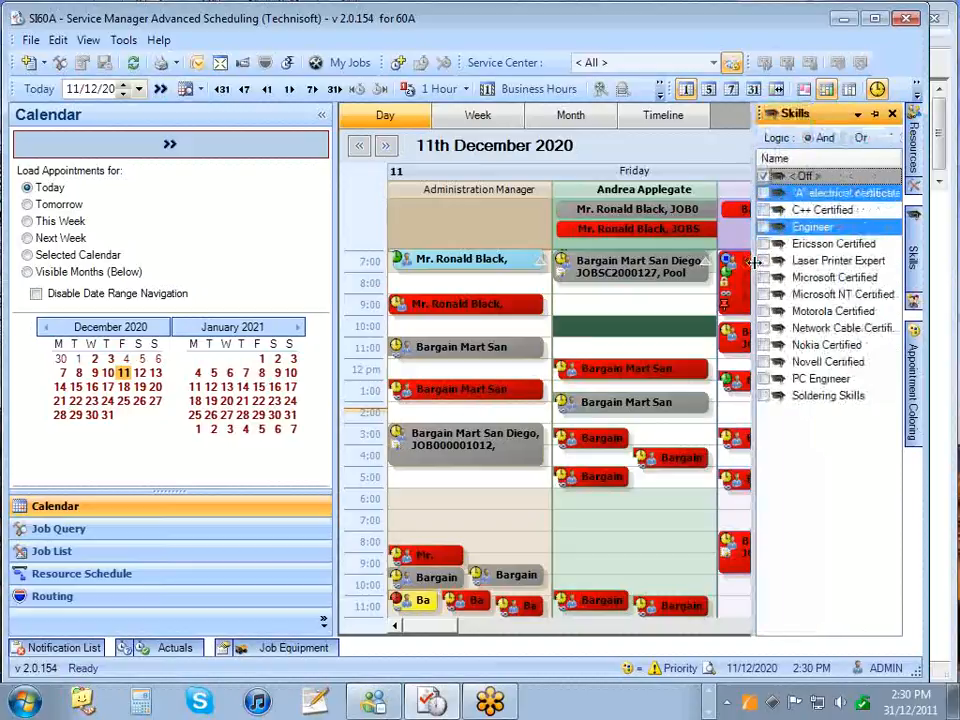
left_click(876, 116)
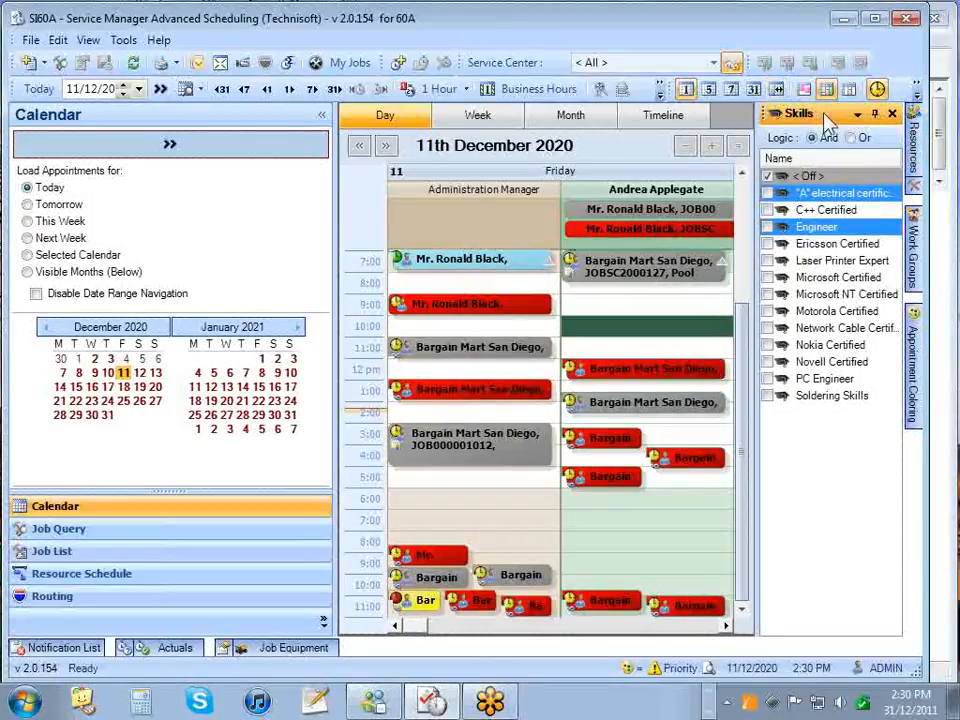
Step: Dock the Skills pane across the area below the calendar, auto-hide it, and reopen and pin it there
left_click_drag(829, 118, 462, 615)
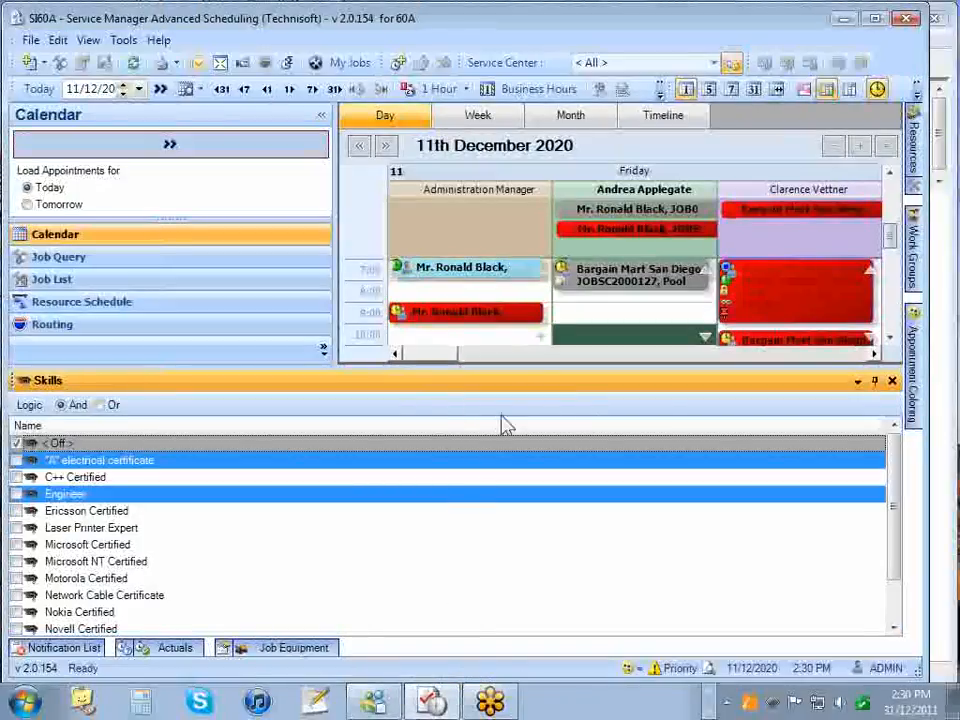
left_click(875, 382)
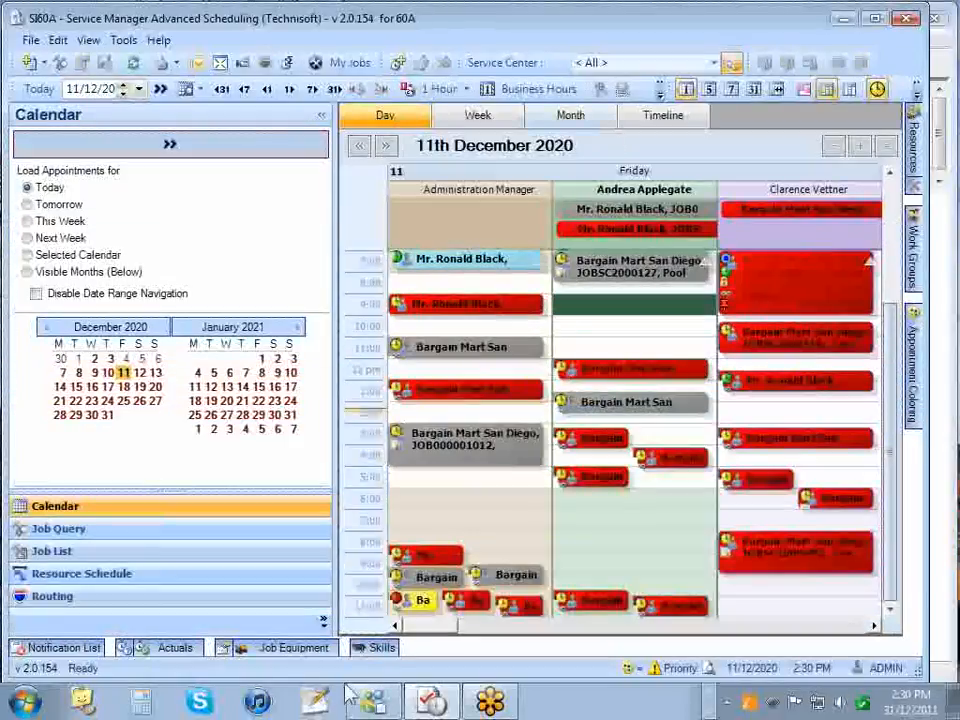
left_click(383, 650)
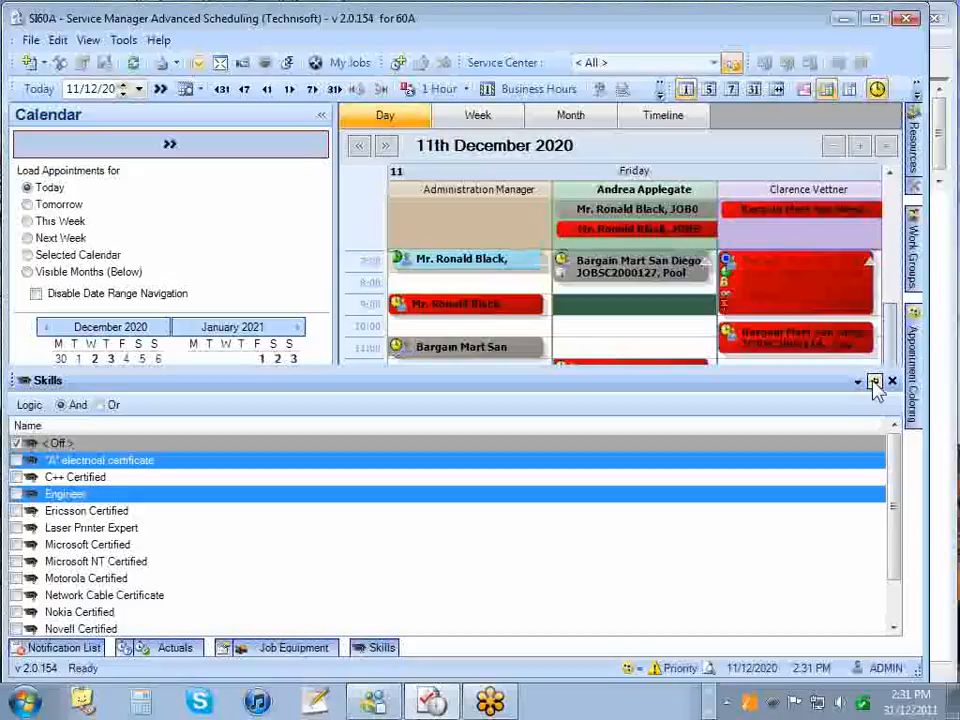
left_click(874, 382)
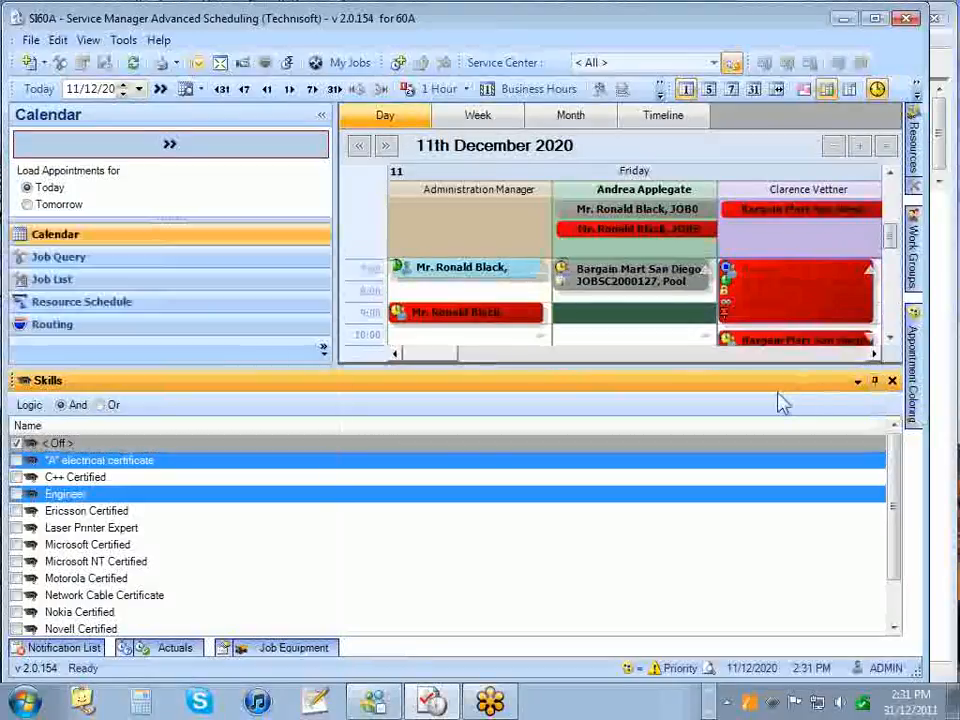
Step: Dock the Skills pane back beside the calendar, widen it, and set it to auto-hide
left_click_drag(750, 392, 876, 372)
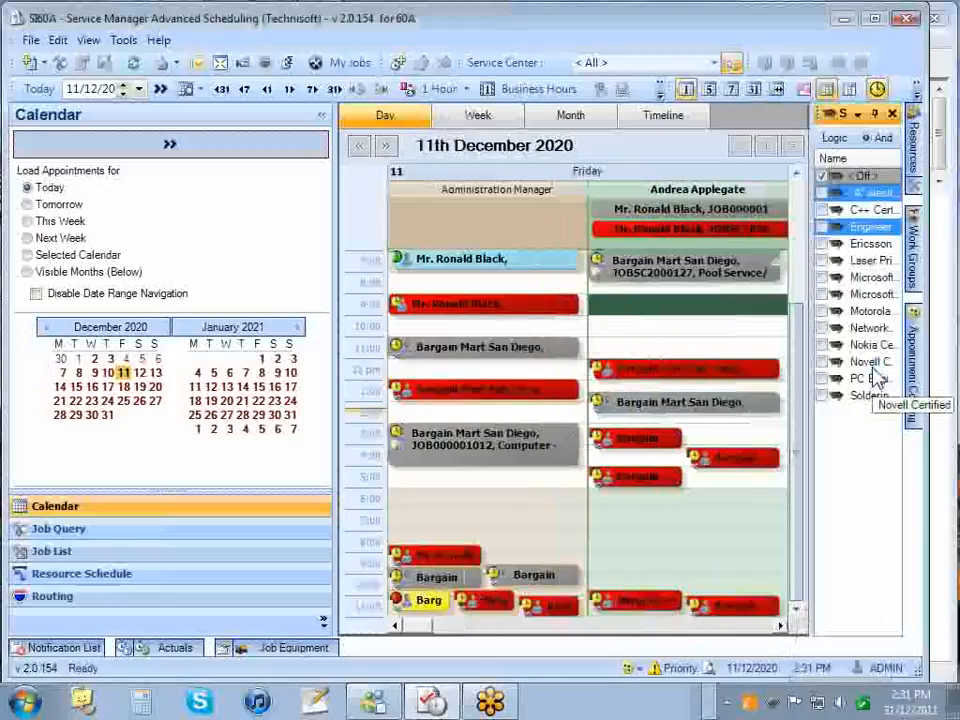
left_click_drag(810, 244, 753, 244)
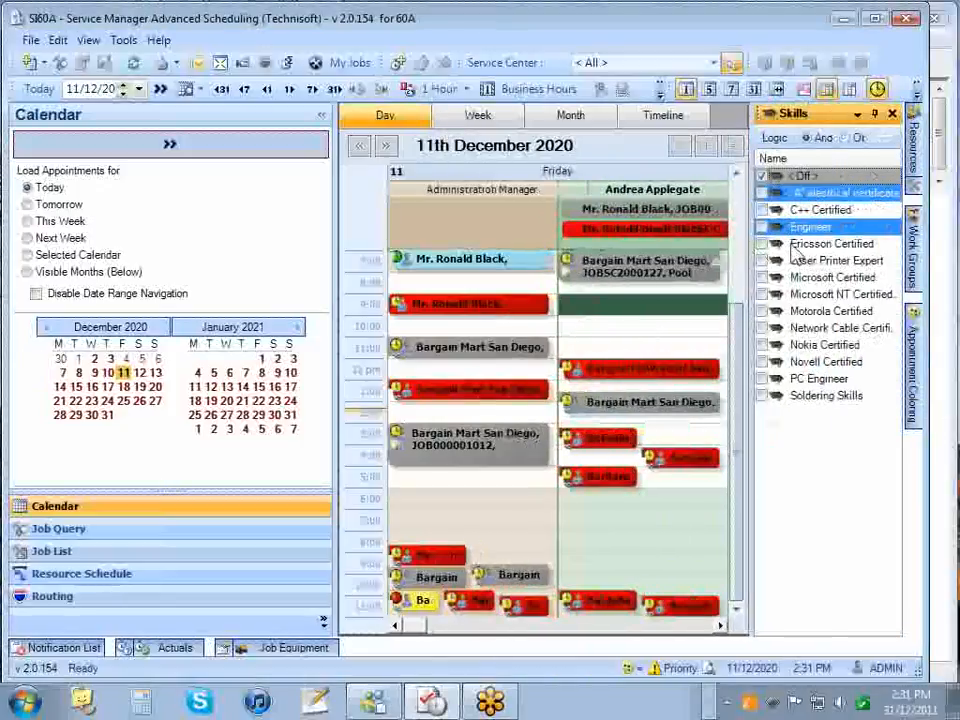
left_click(880, 116)
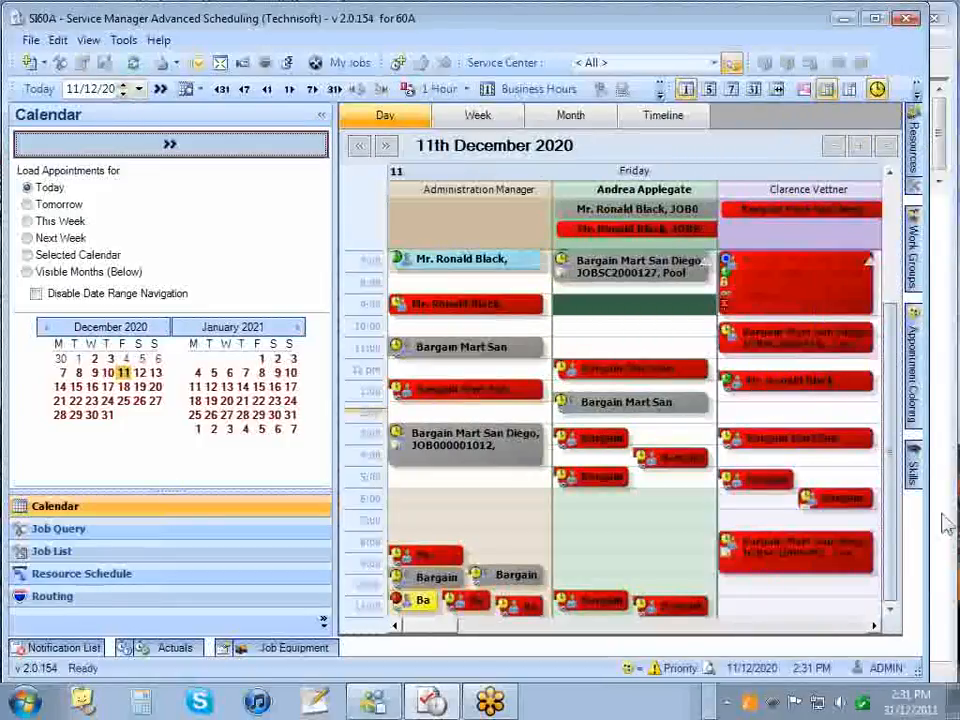
Step: Preview the auto-hidden Skills, Jobs and Resources panes
mouse_move(915, 470)
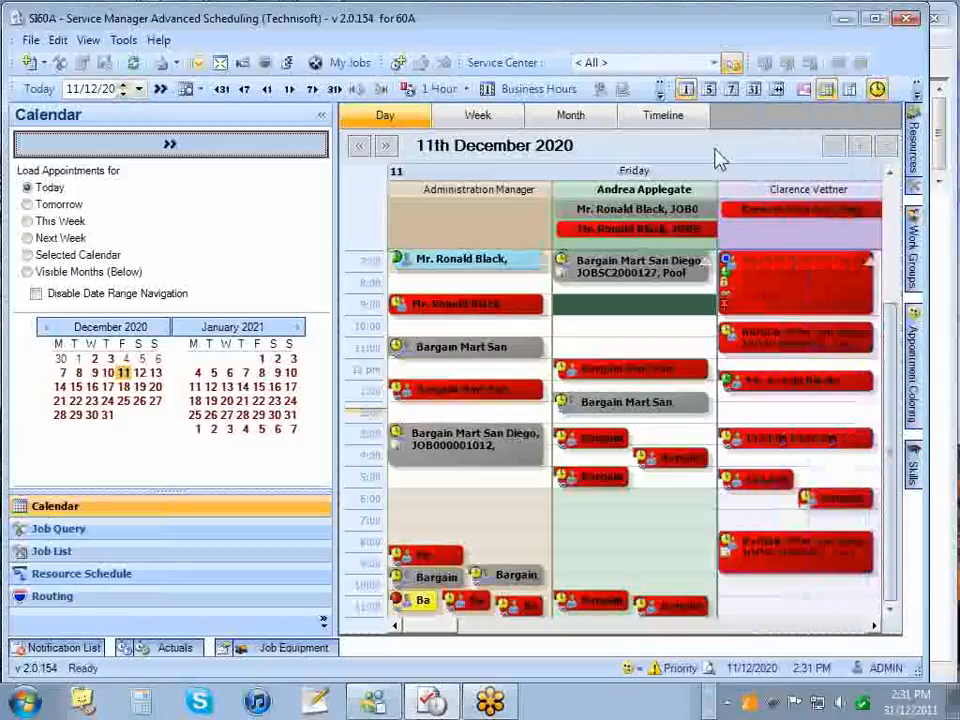
mouse_move(913, 145)
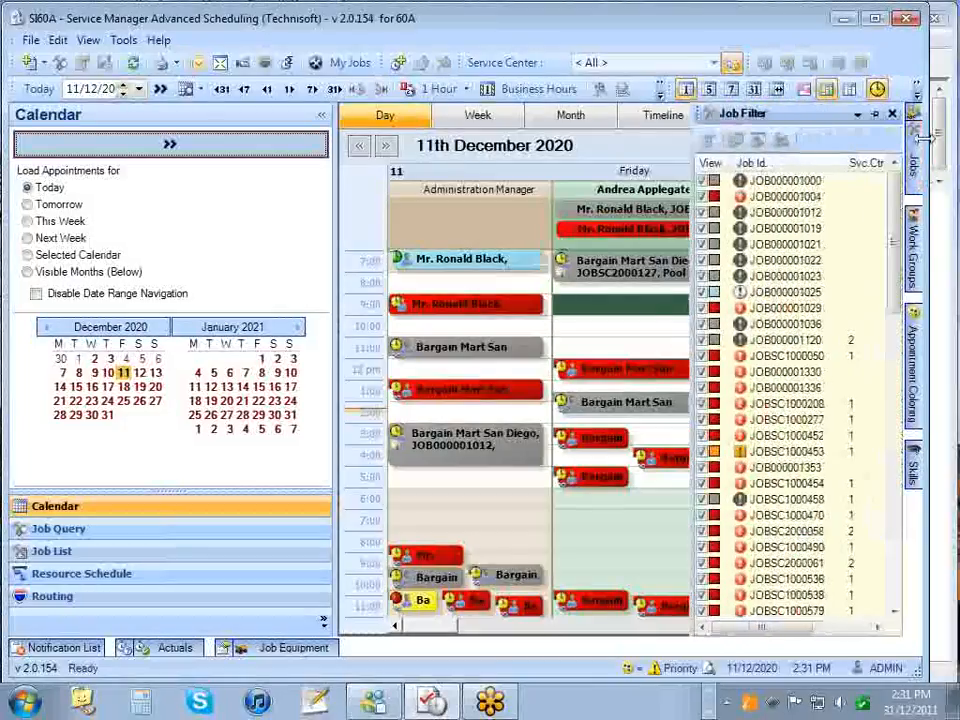
mouse_move(916, 122)
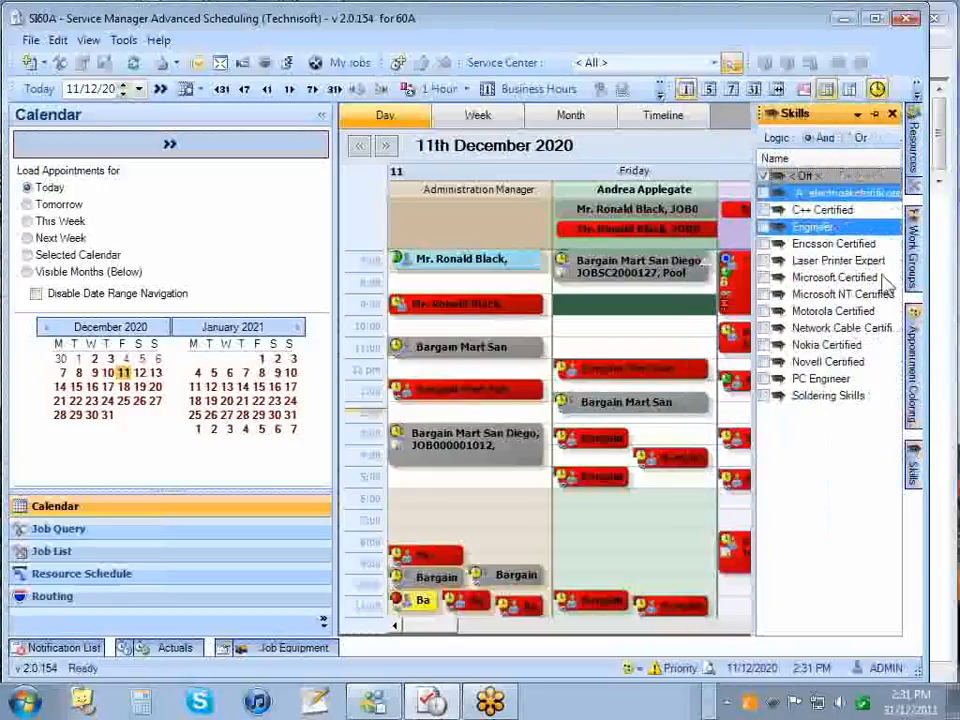
Step: Pin the Skills and Work Groups panes open side by side next to the calendar
left_click(874, 113)
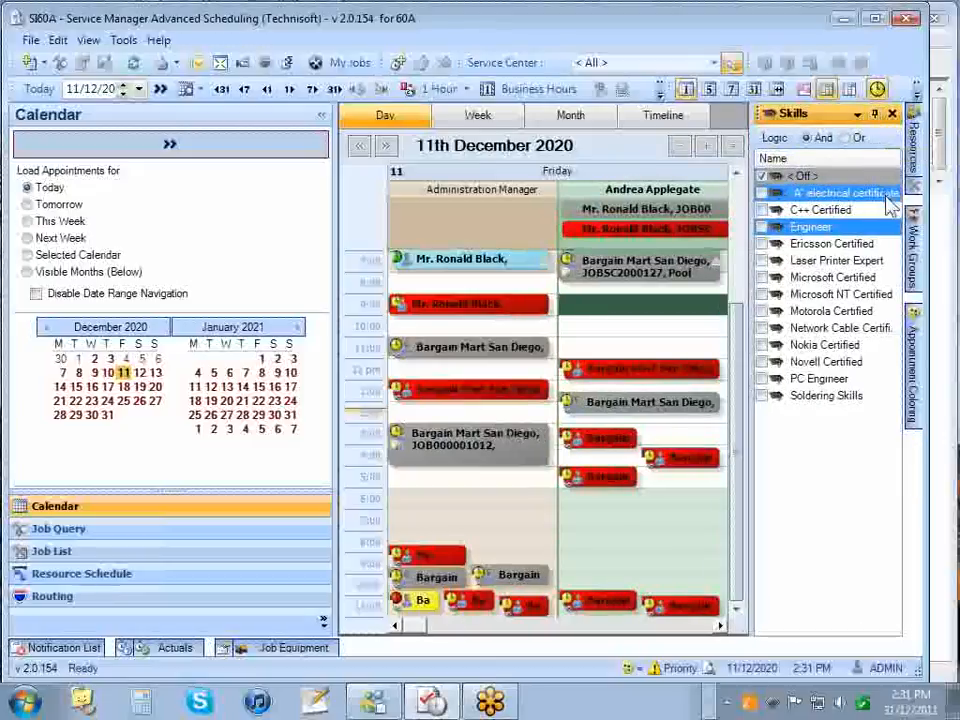
mouse_move(913, 236)
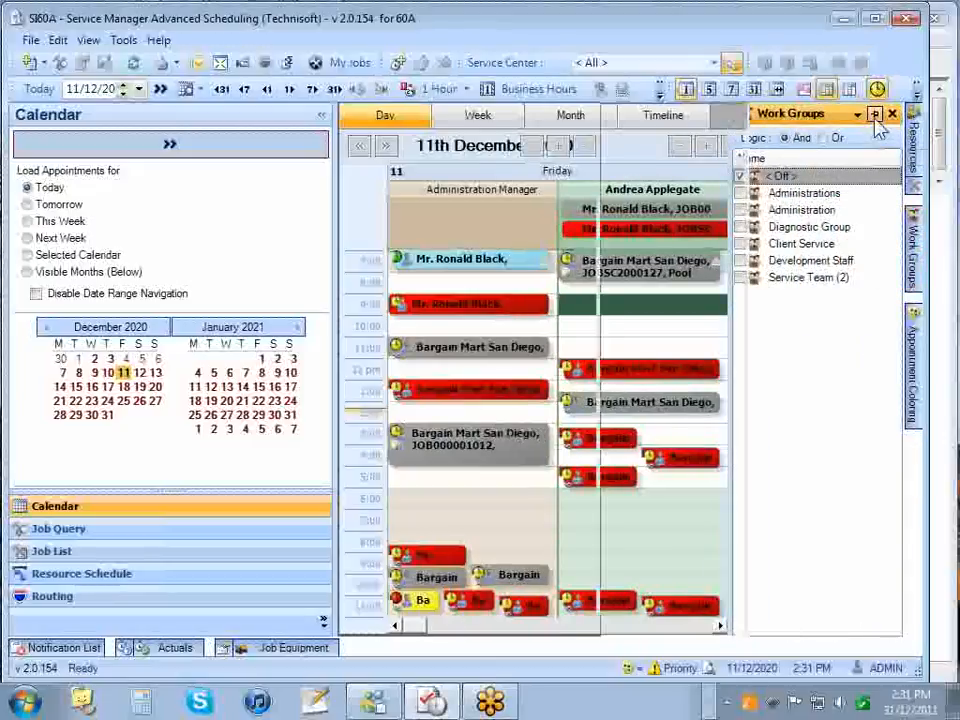
left_click(874, 113)
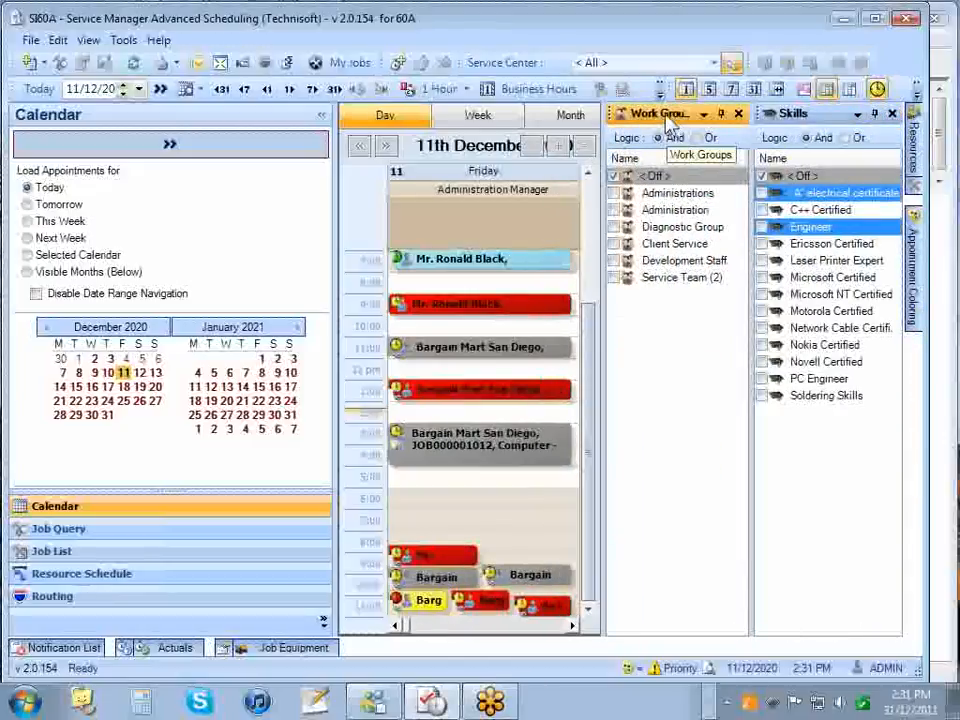
Step: Dock the Work Groups and Skills panes together in one shared area, with Skills on the outer side of Work Groups
left_click_drag(668, 115, 862, 395)
left_click_drag(862, 396, 862, 395)
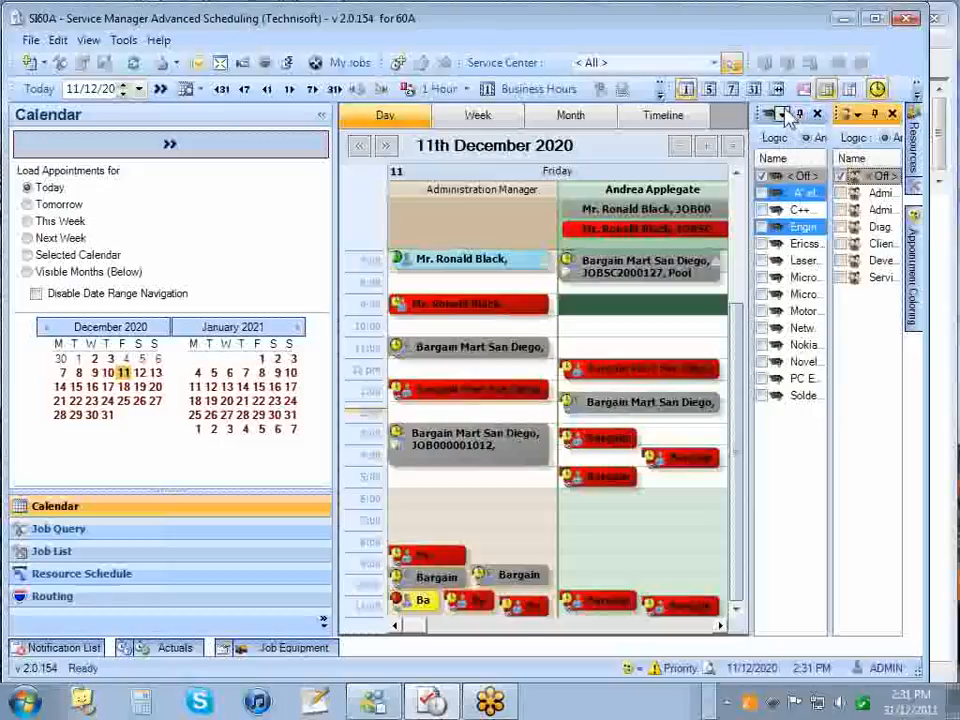
left_click_drag(775, 113, 849, 380)
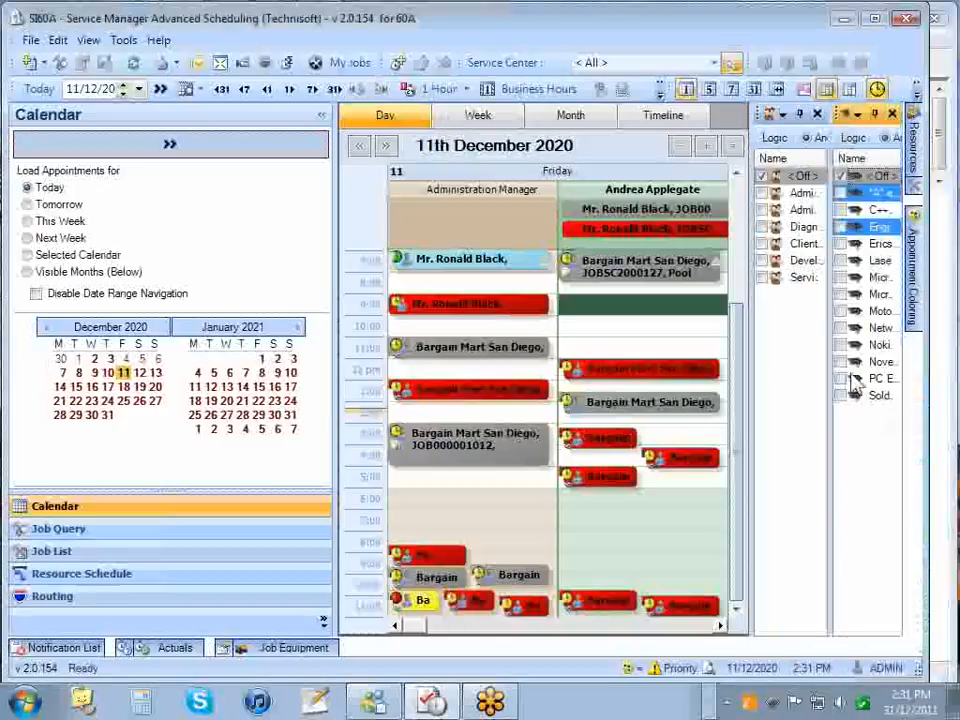
Step: Set the Work Groups and Skills panes to auto-hide, and check their grouped tabs
left_click(802, 114)
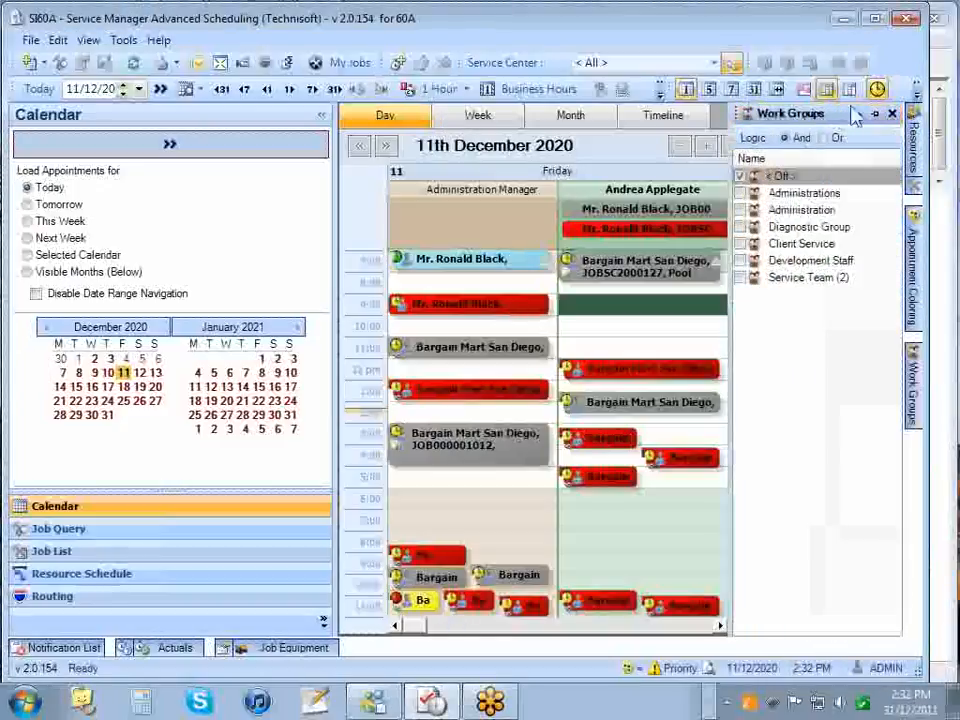
left_click(874, 116)
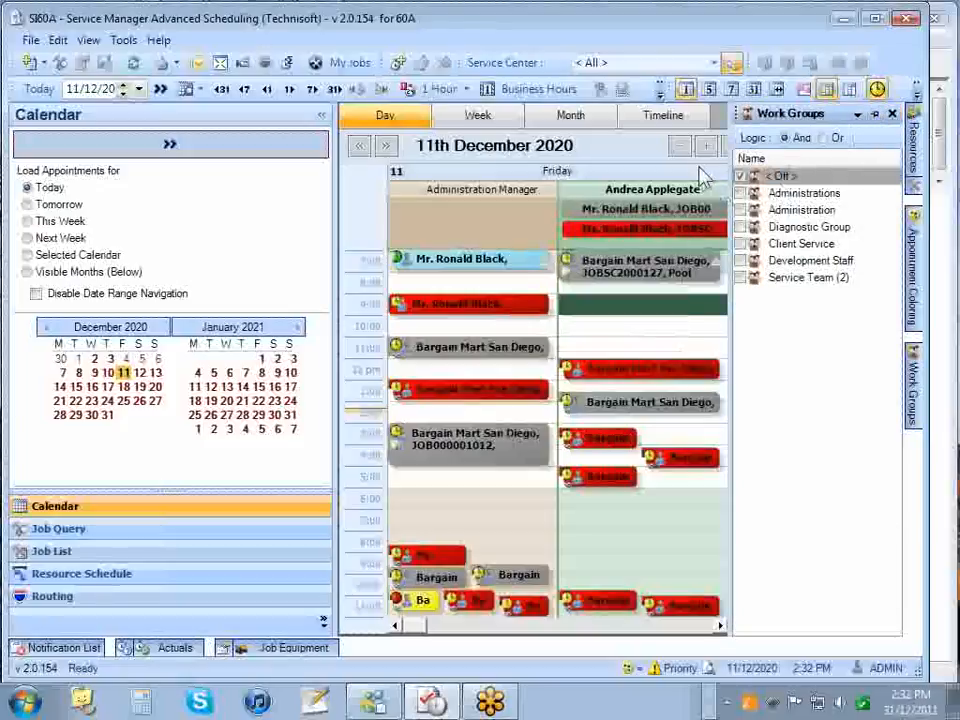
left_click(875, 117)
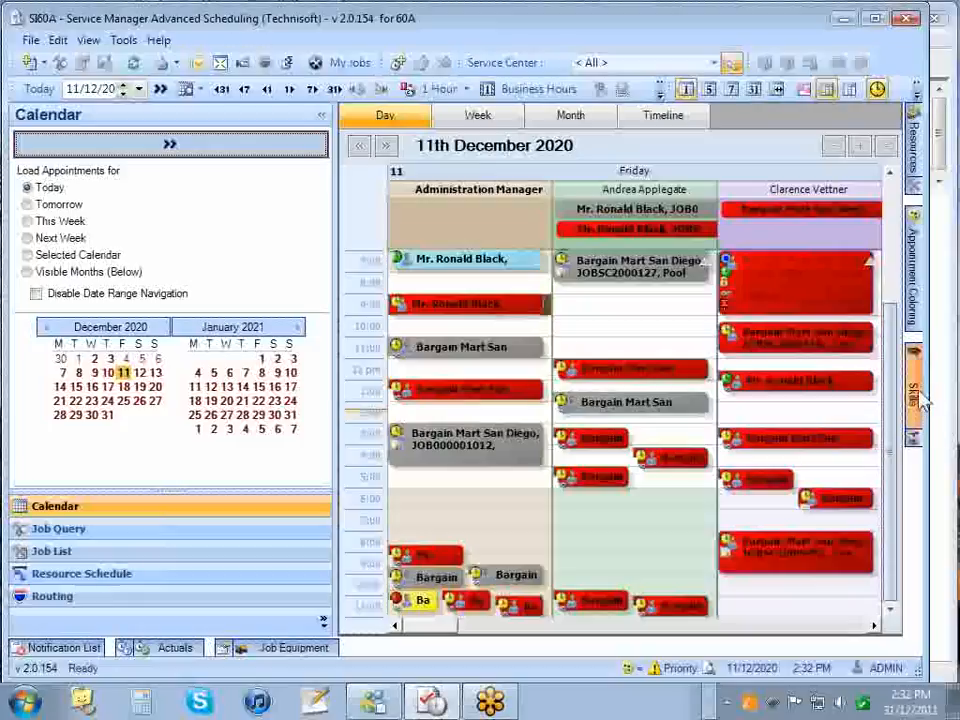
mouse_move(922, 428)
mouse_move(922, 368)
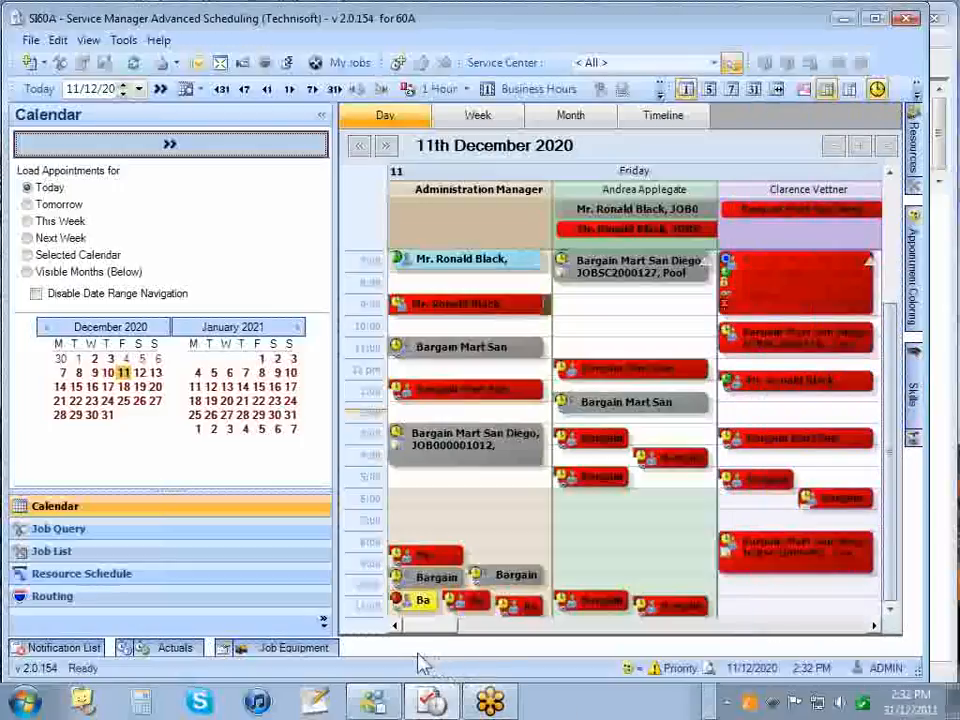
Step: Preview the auto-hidden Notification List, Actuals, Estimates and Job Equipment panes, making the Notification List pane taller
left_click(90, 652)
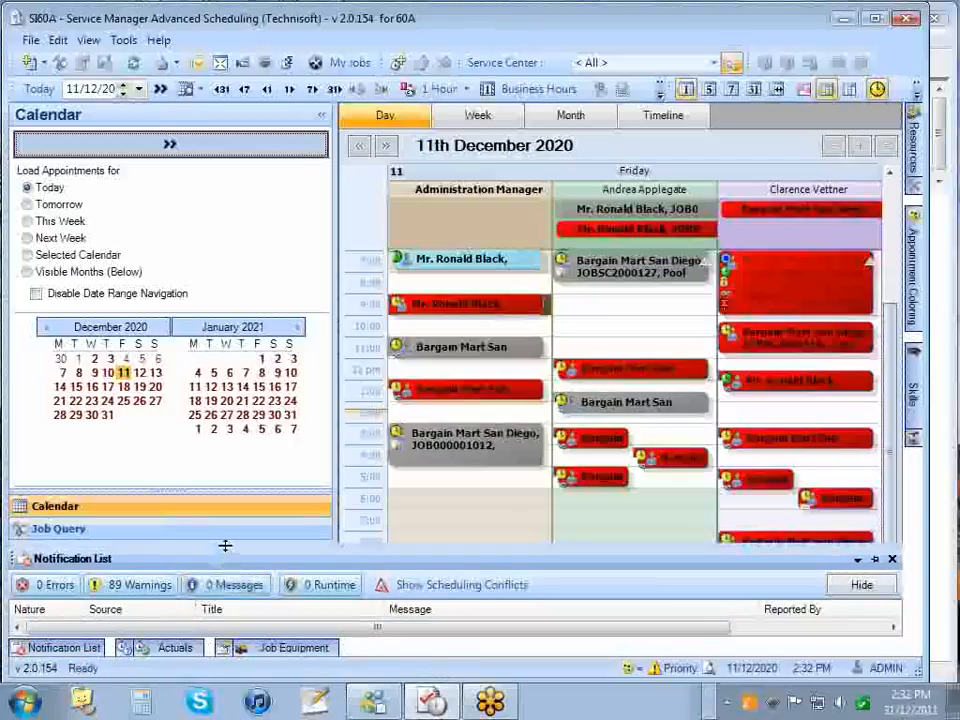
left_click_drag(225, 545, 228, 503)
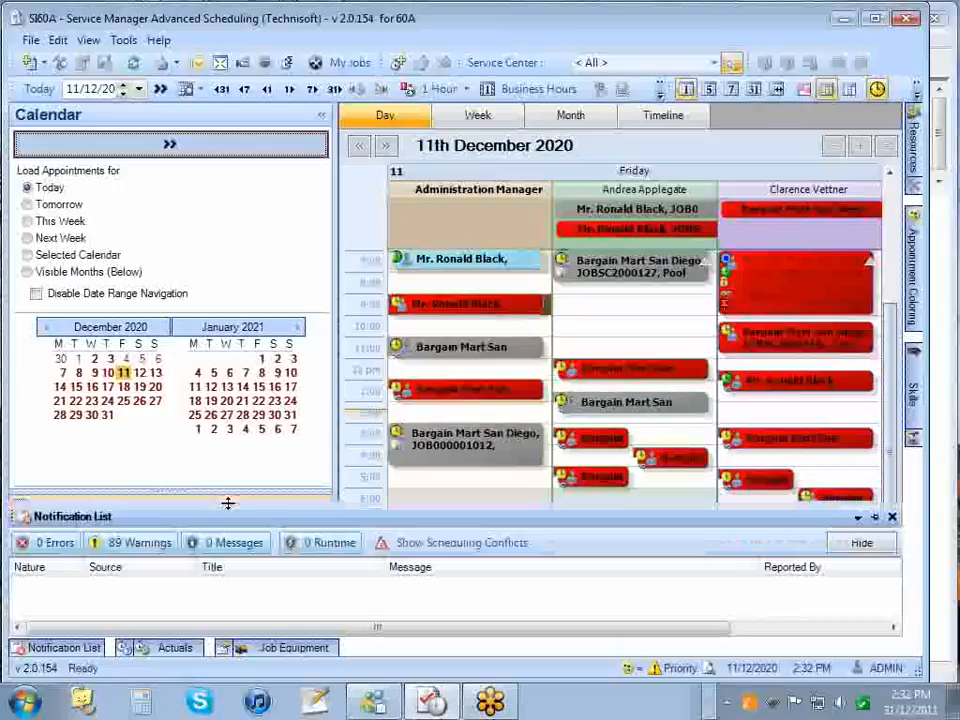
left_click(195, 650)
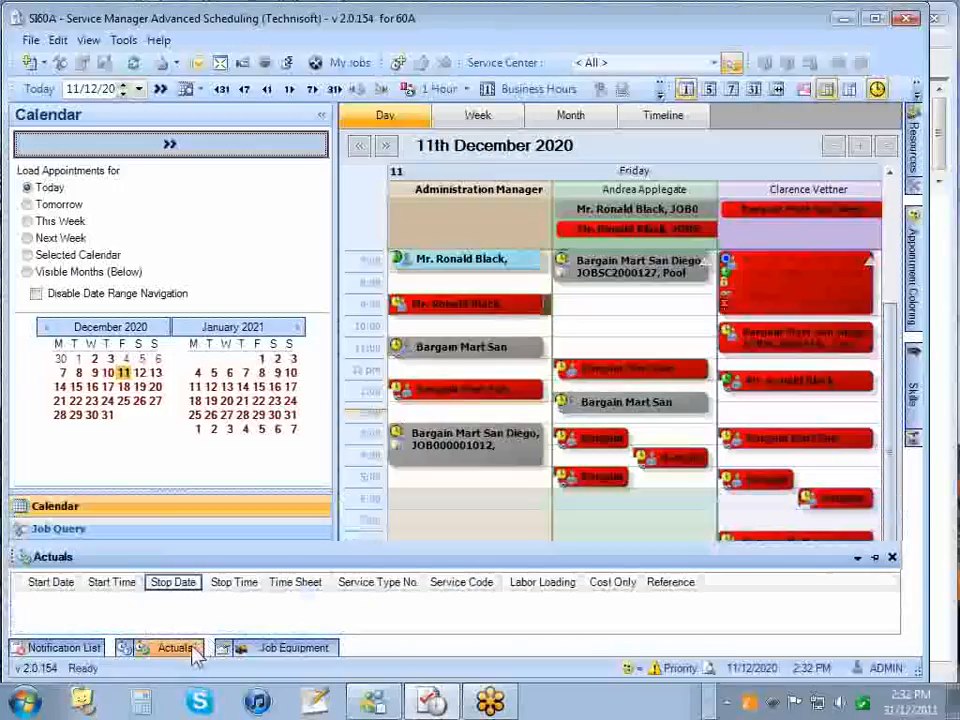
left_click(135, 648)
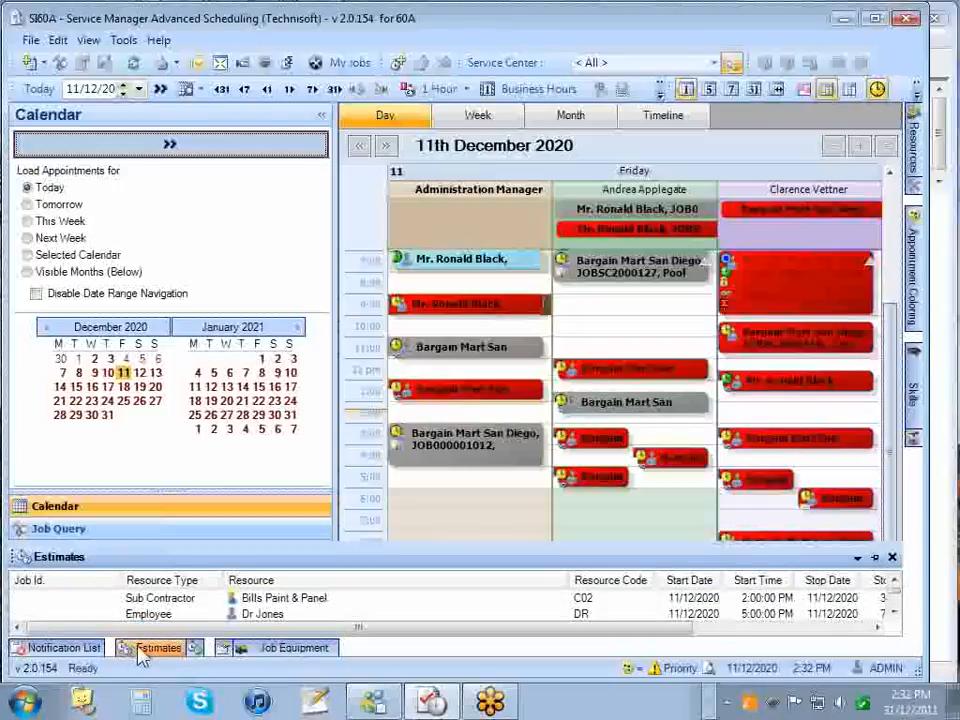
left_click(279, 652)
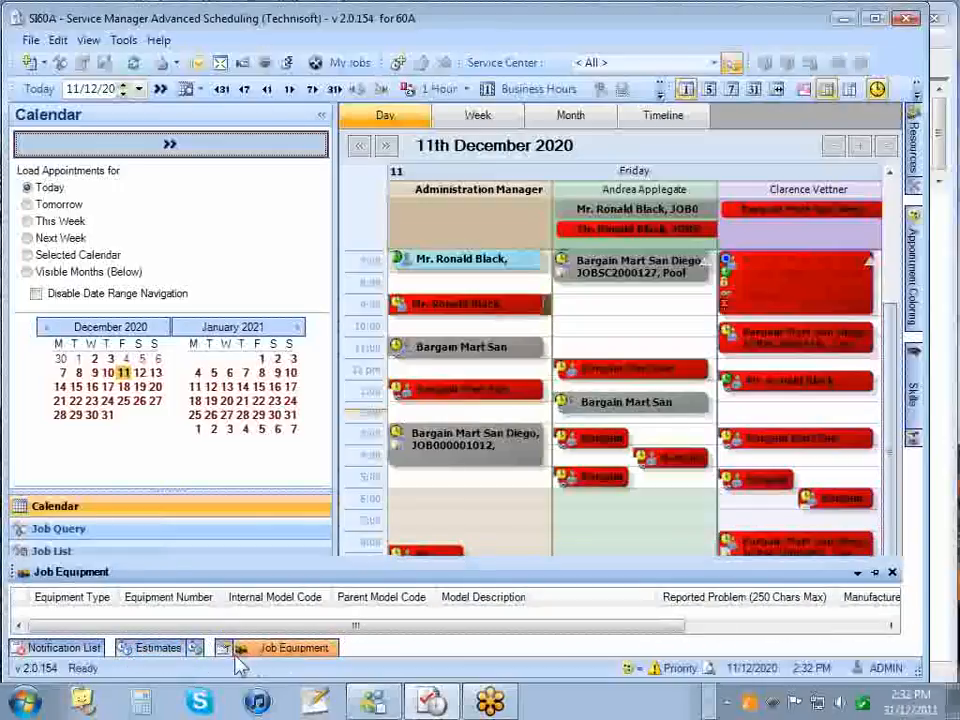
Step: View the details of the 3:00 PM Bargain Mart San Diego appointment in the Current Selection pane, and make the pane taller
left_click(229, 652)
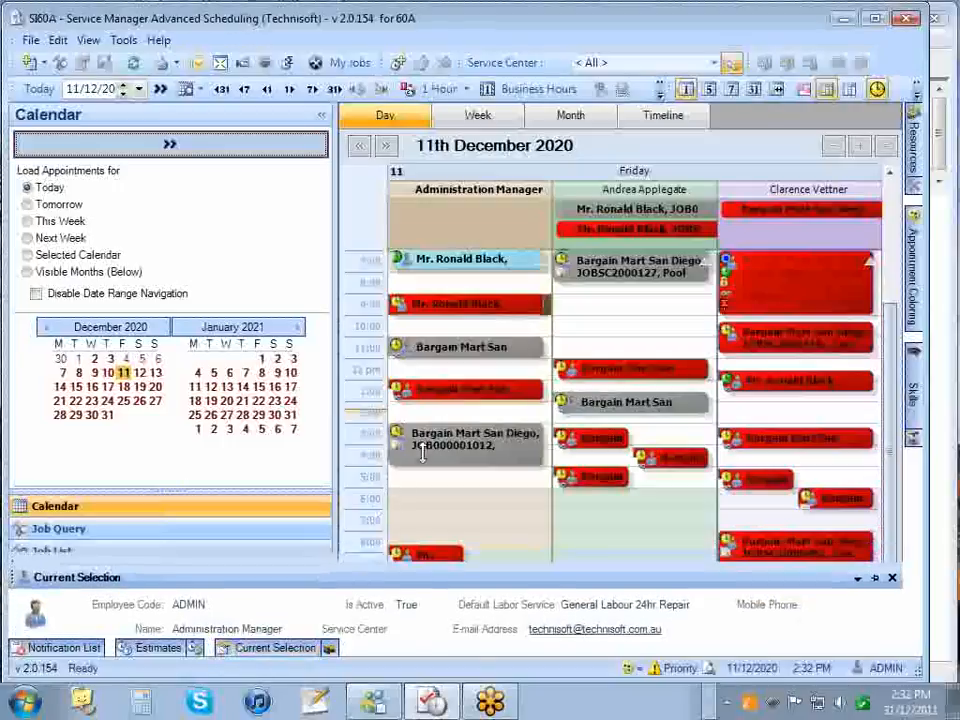
left_click(447, 450)
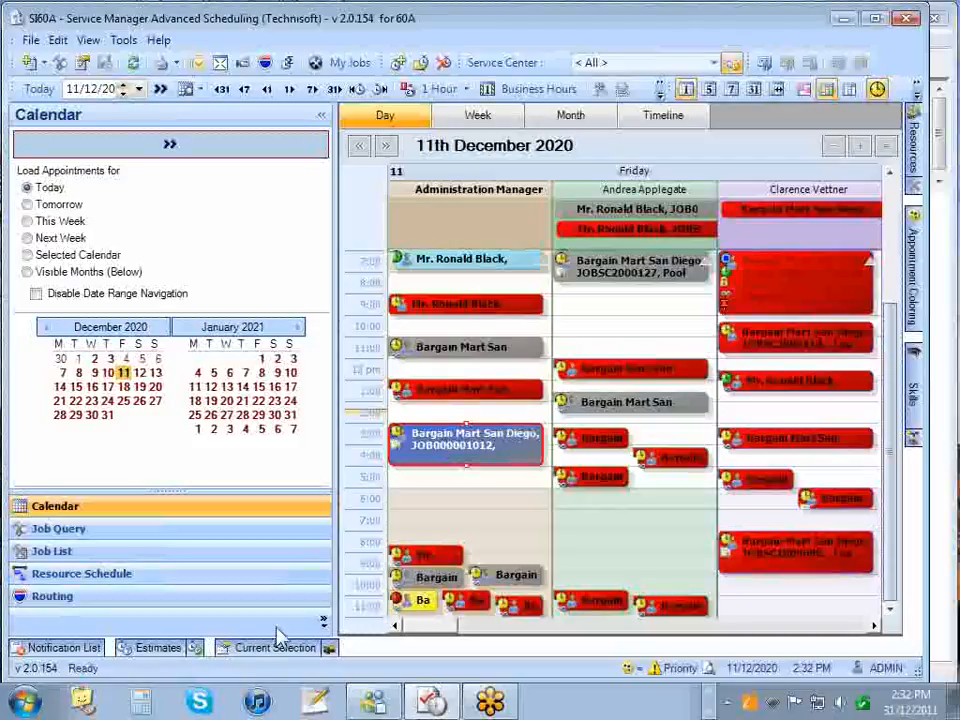
mouse_move(250, 662)
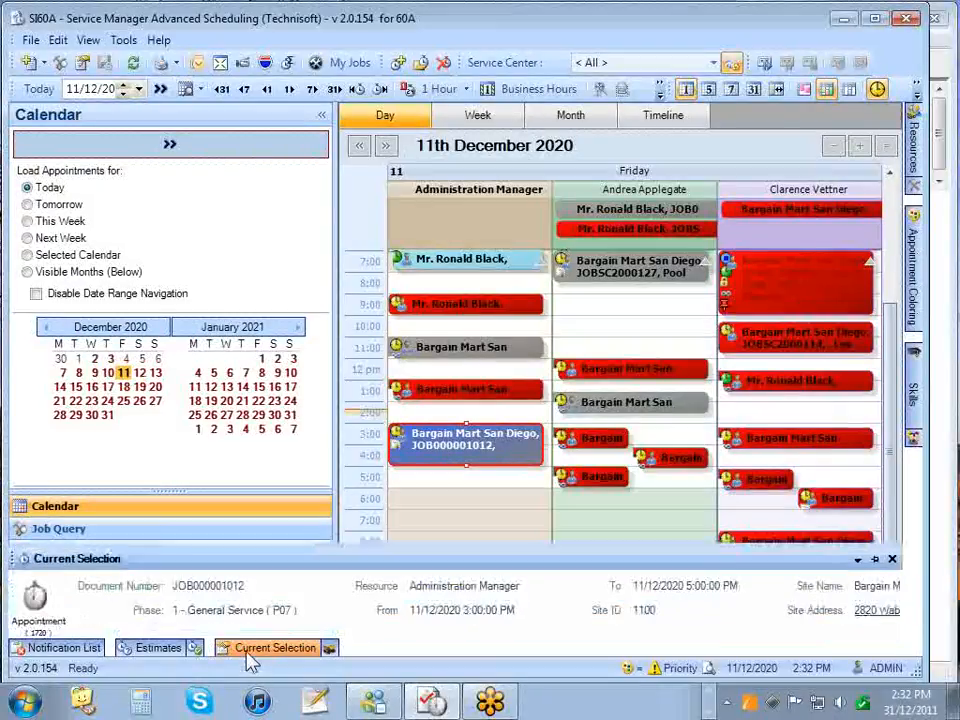
left_click_drag(274, 545, 279, 499)
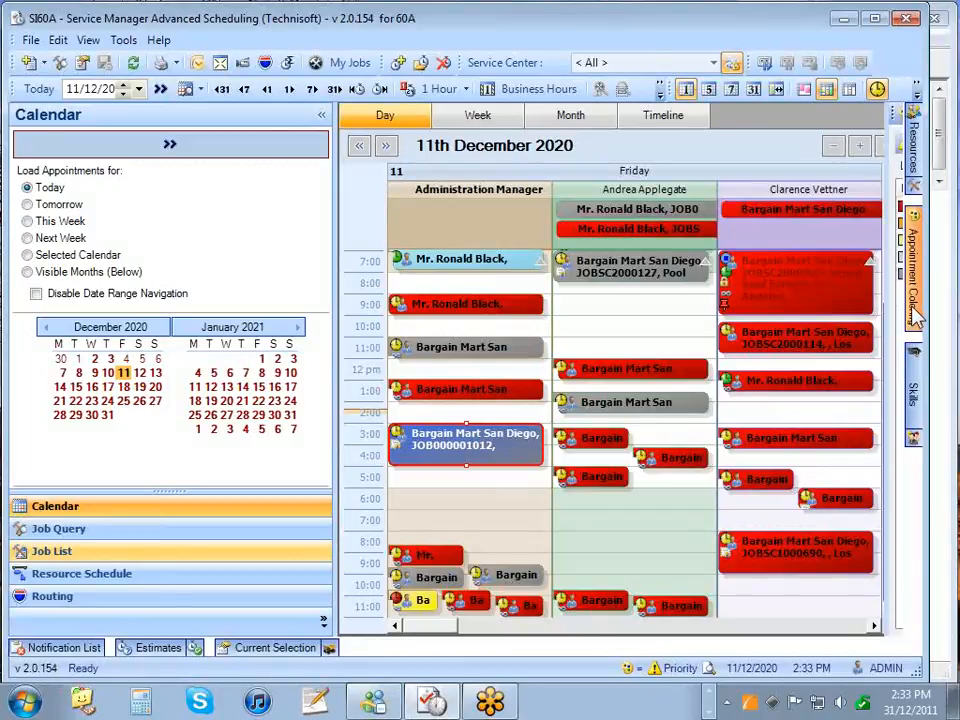
Step: Check the appointment coloring legend, and color the calendar appointments by Agreement Plan and by Customer
mouse_move(915, 315)
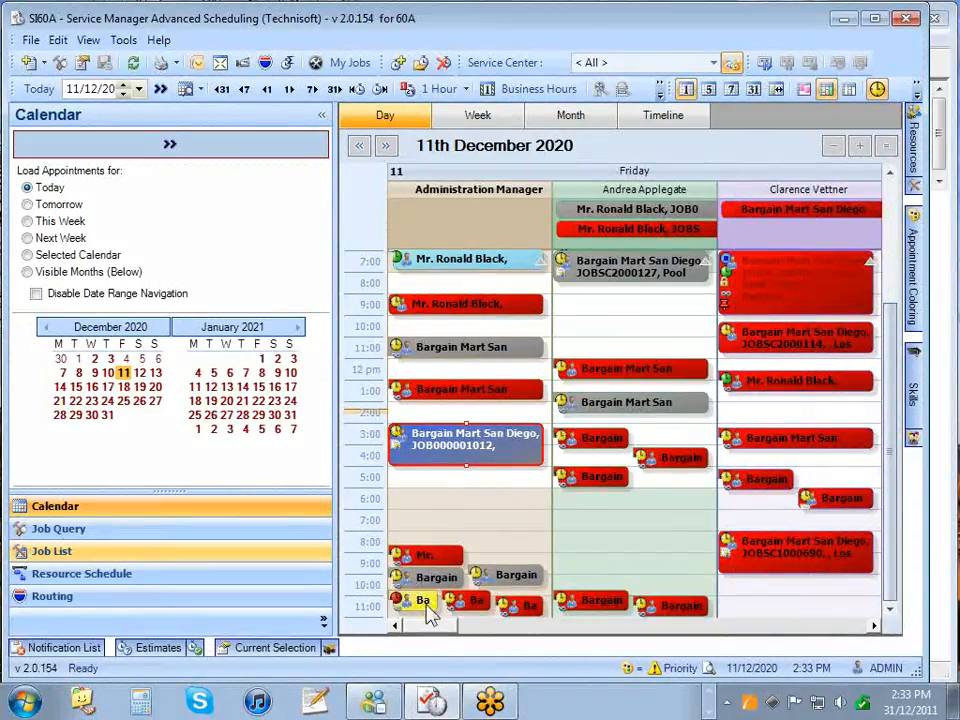
mouse_move(916, 262)
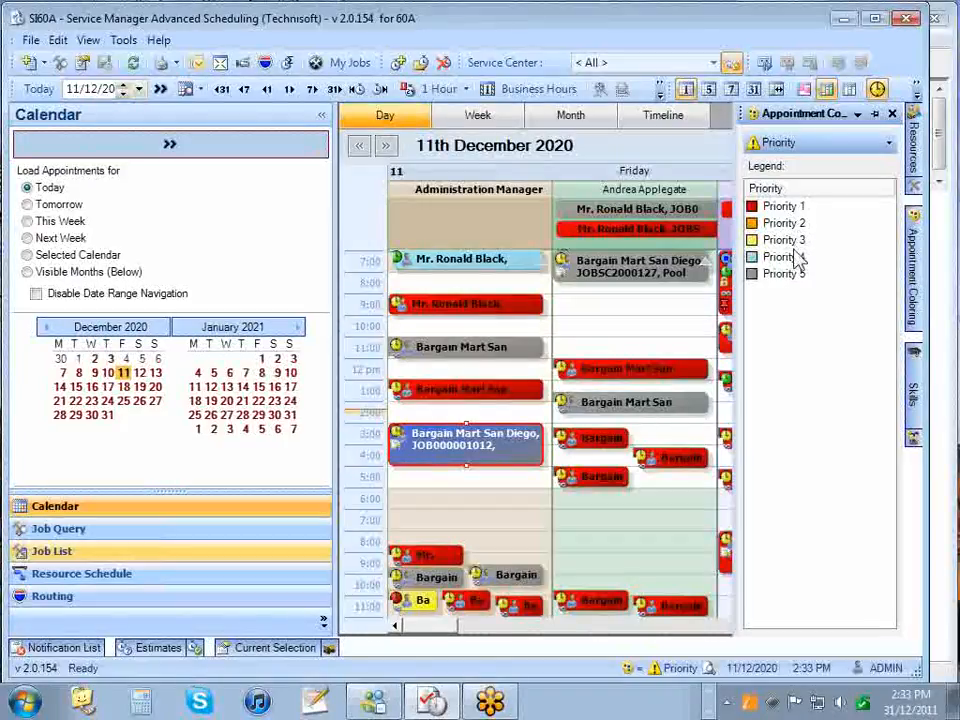
left_click(790, 142)
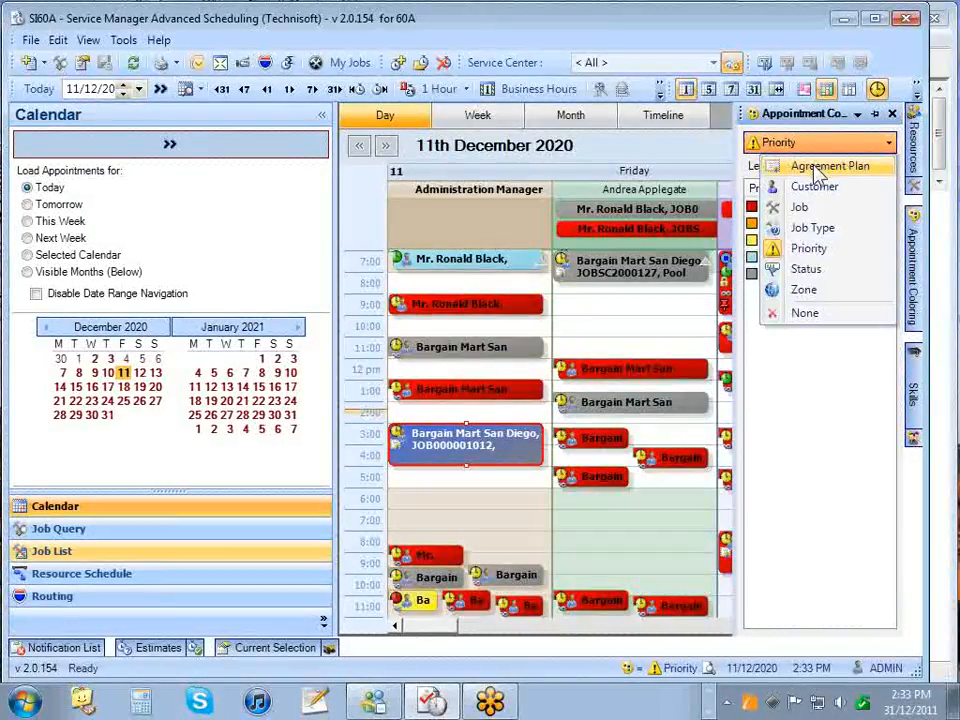
left_click(815, 168)
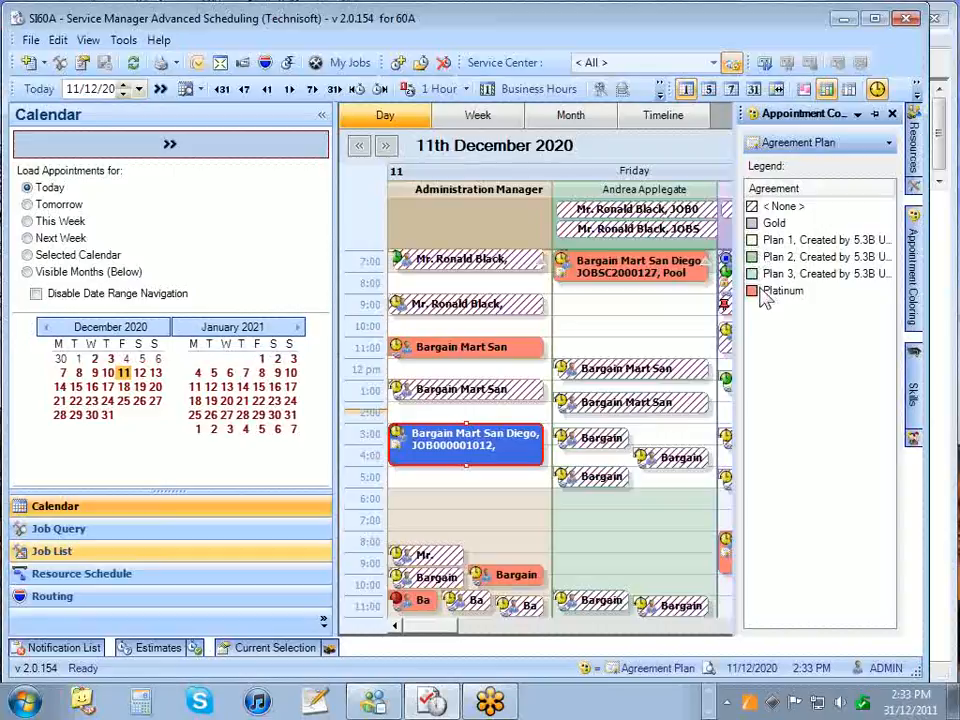
left_click(801, 146)
left_click(800, 190)
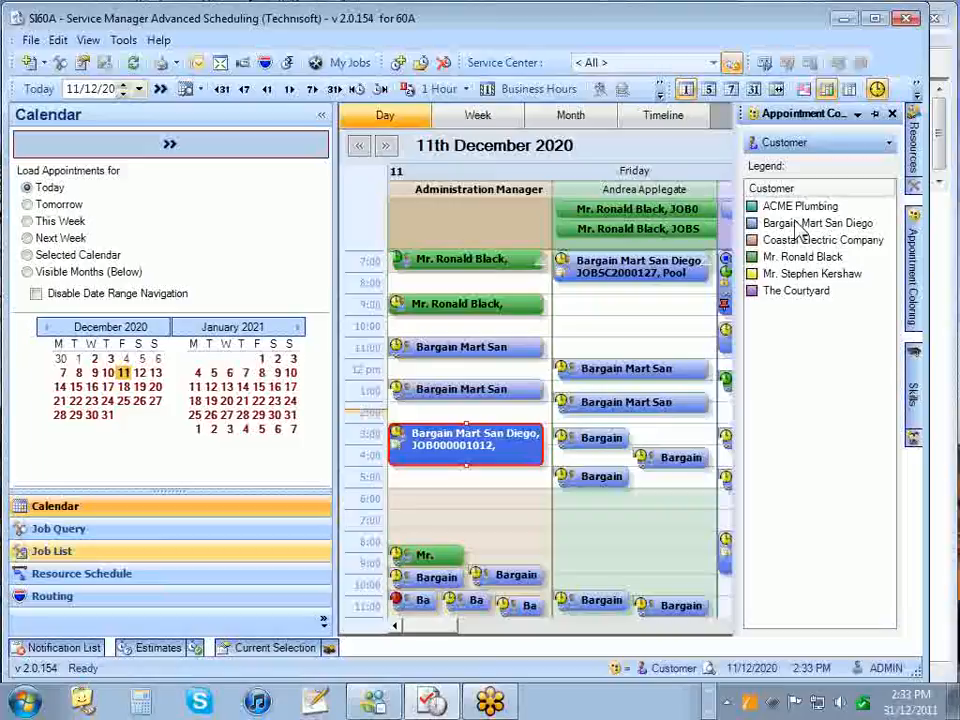
Step: Color the calendar appointments by Job and by Job Type
left_click(798, 143)
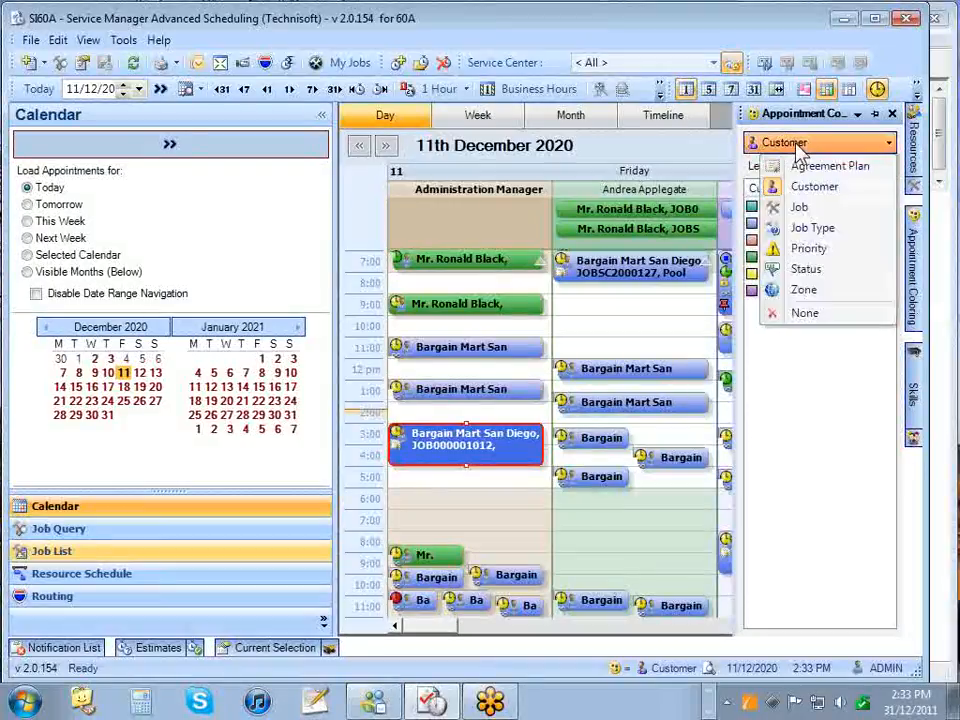
left_click(803, 210)
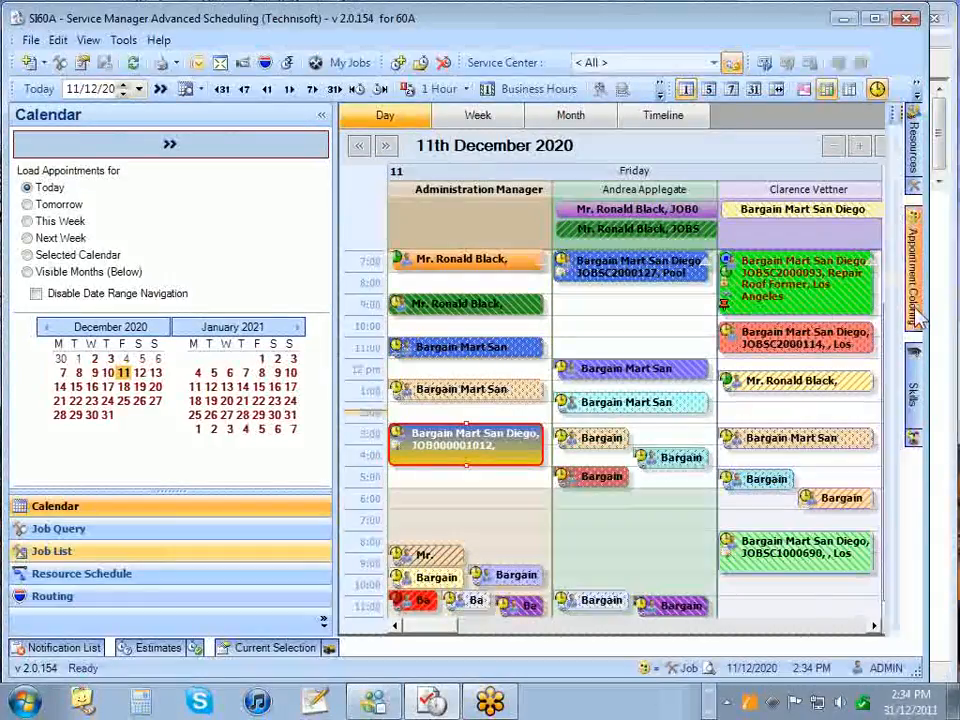
left_click(815, 152)
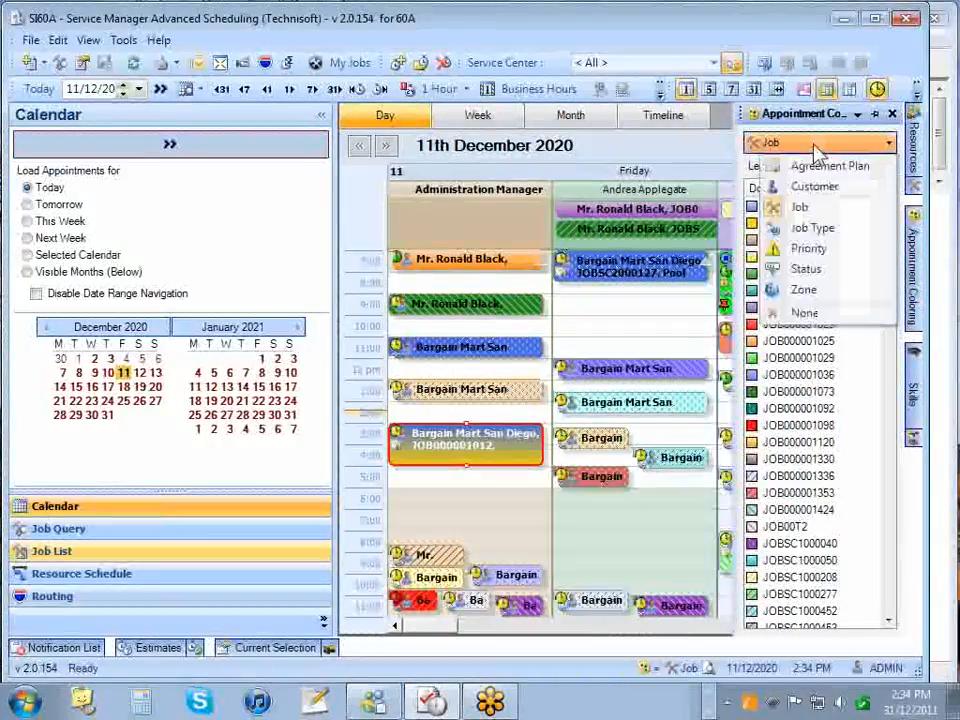
left_click(815, 228)
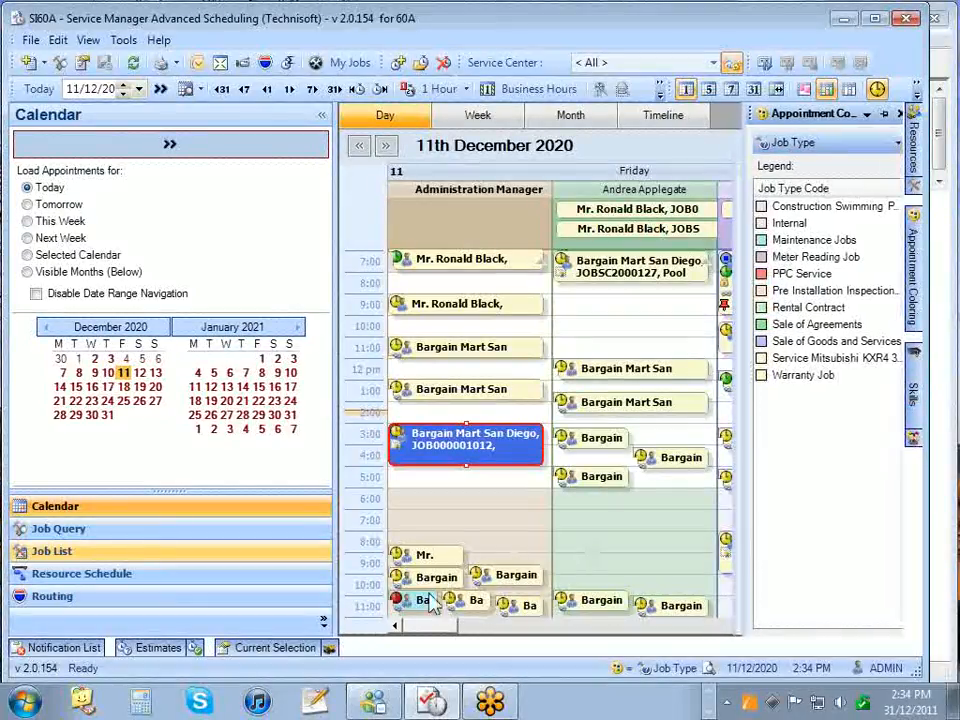
Step: Color the appointments by Status and by Zone, and select the West and North entries in the zone legend
mouse_move(922, 295)
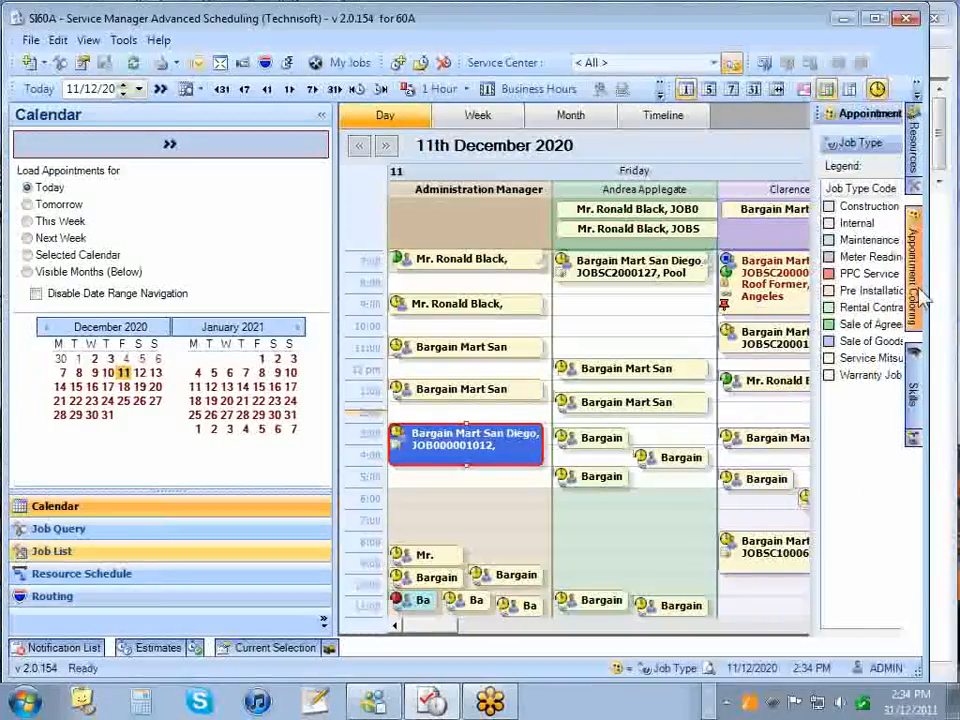
left_click(828, 144)
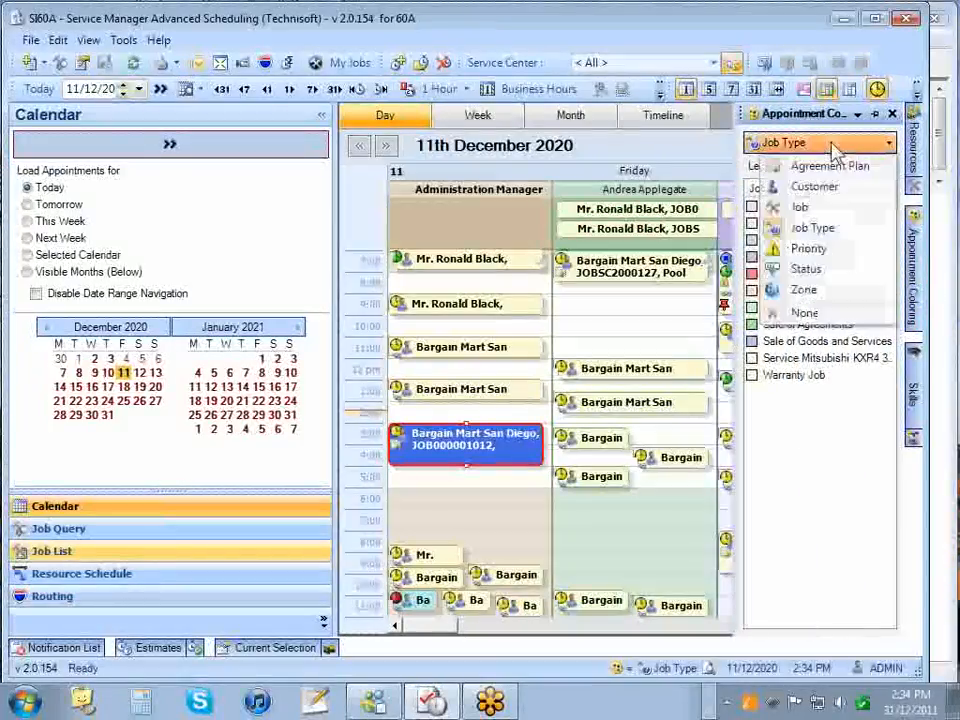
left_click(806, 270)
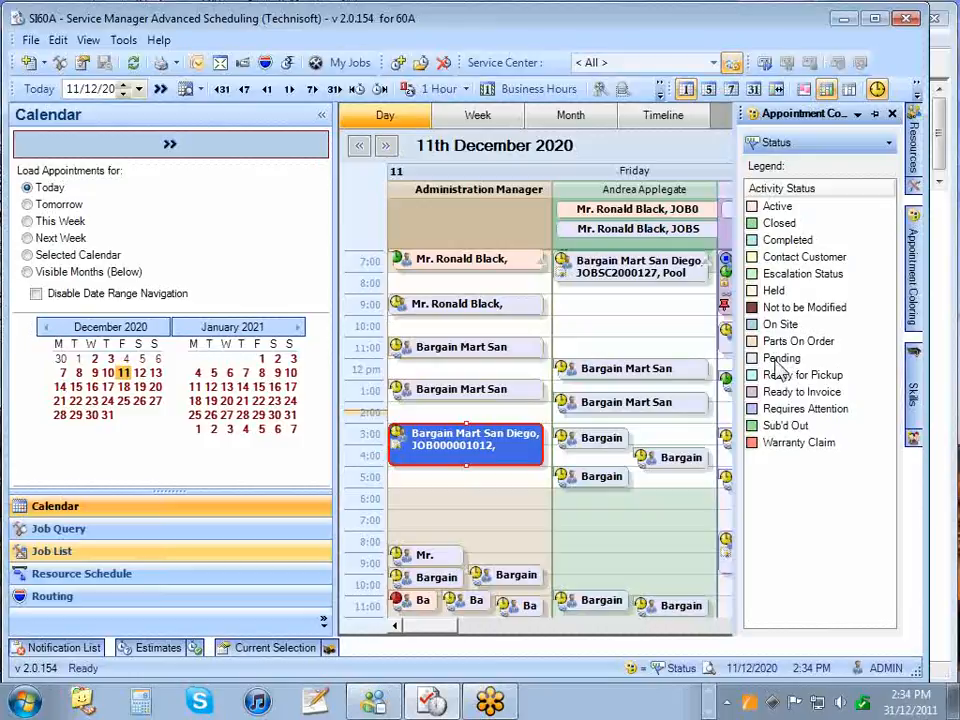
left_click(830, 142)
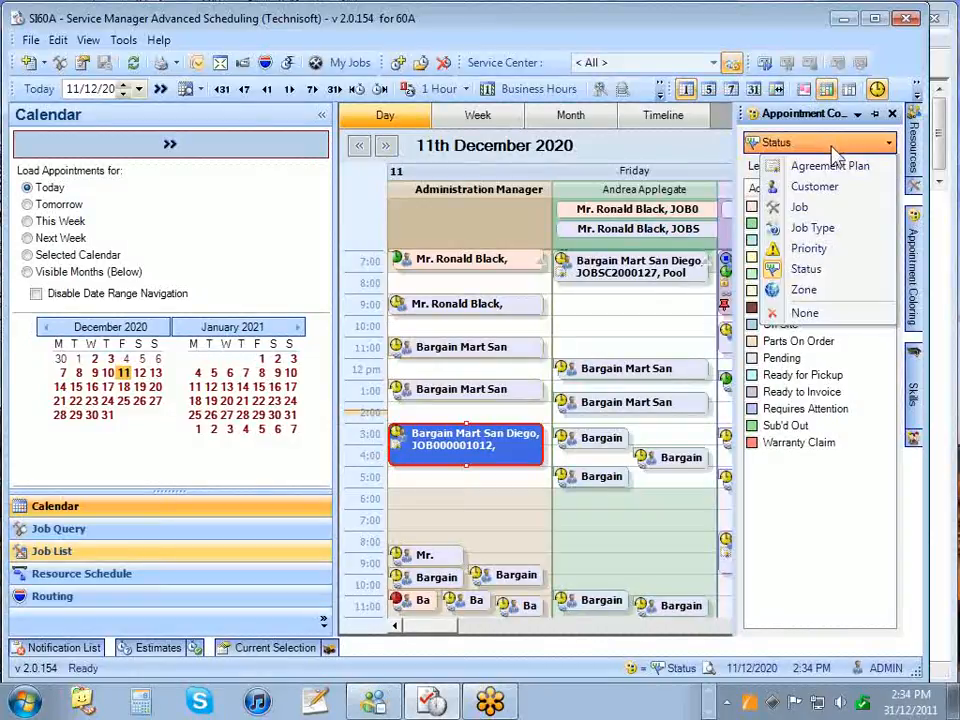
left_click(825, 290)
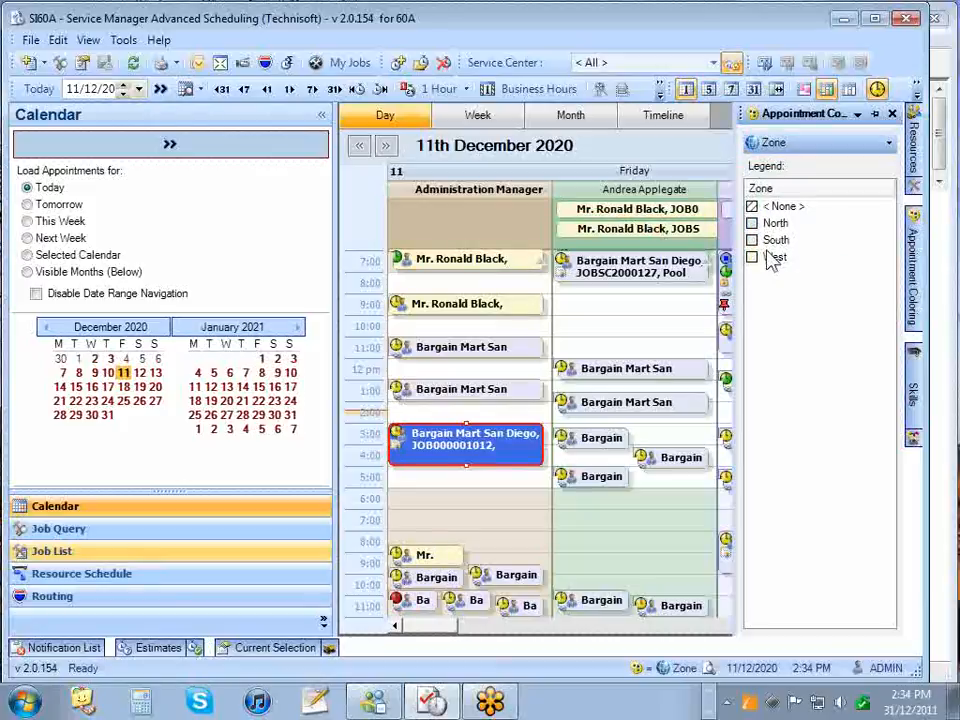
left_click(773, 258)
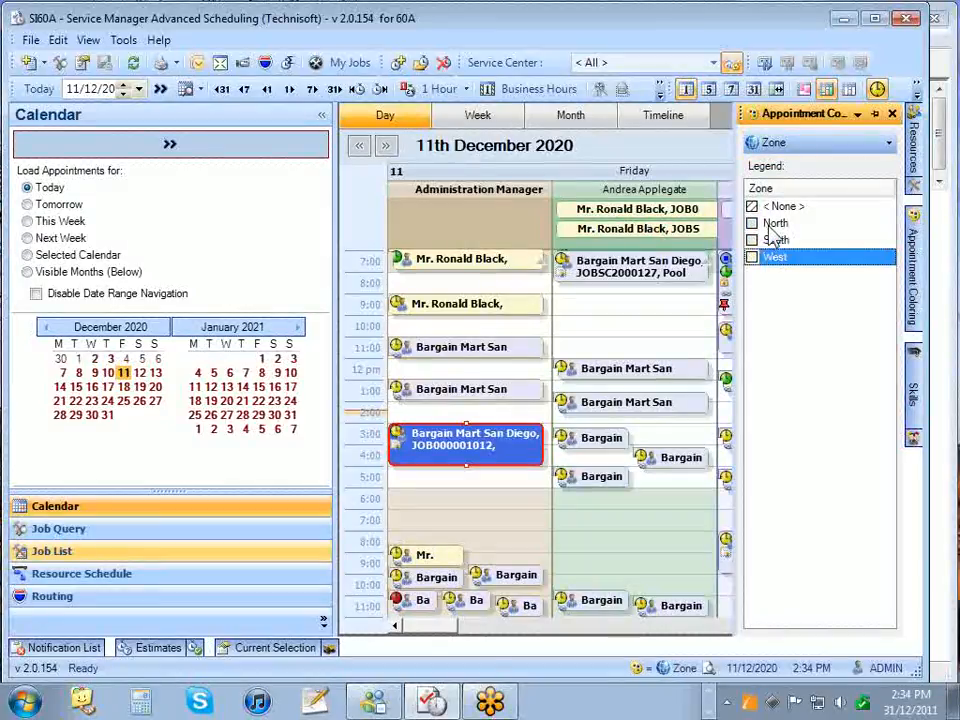
left_click(776, 224)
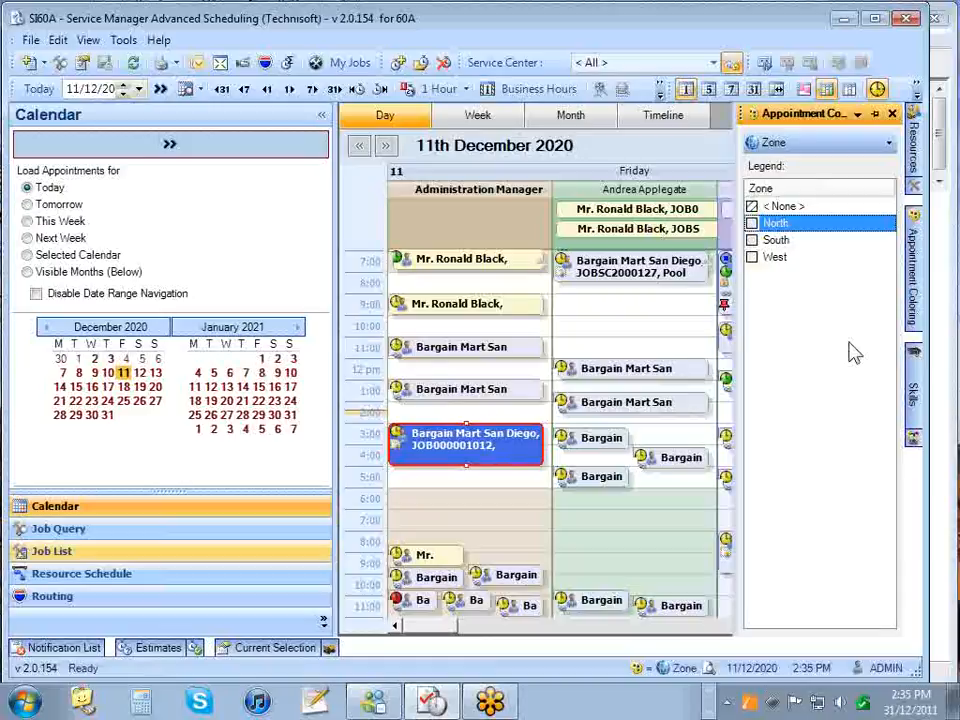
Step: Set the appointment coloring back to Priority, and select the empty 9:00 slot in the second resource's column
left_click(865, 150)
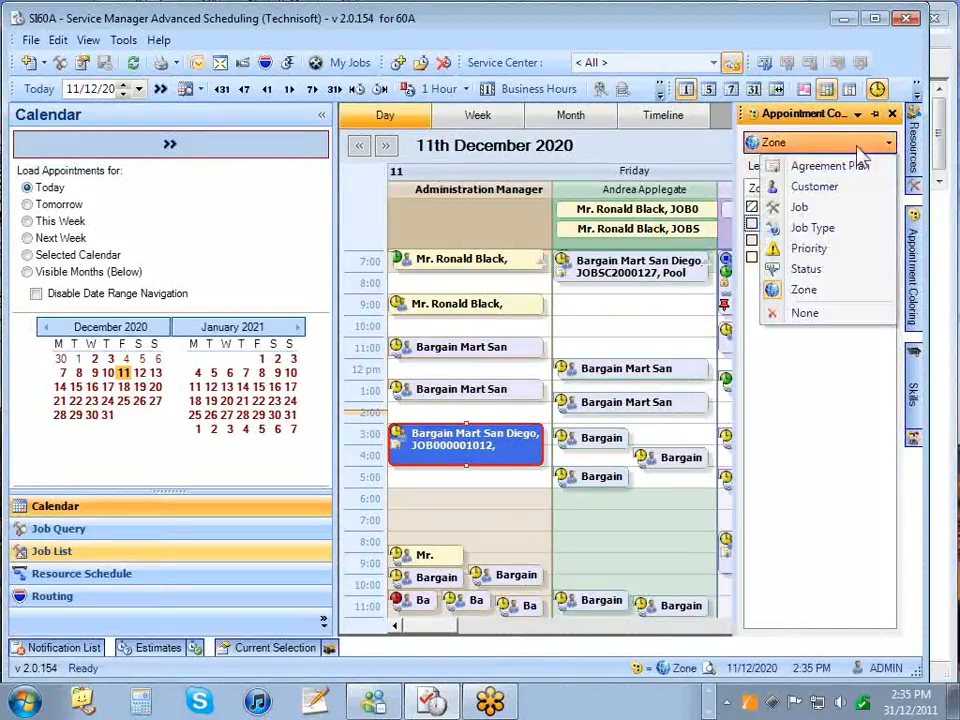
left_click(828, 250)
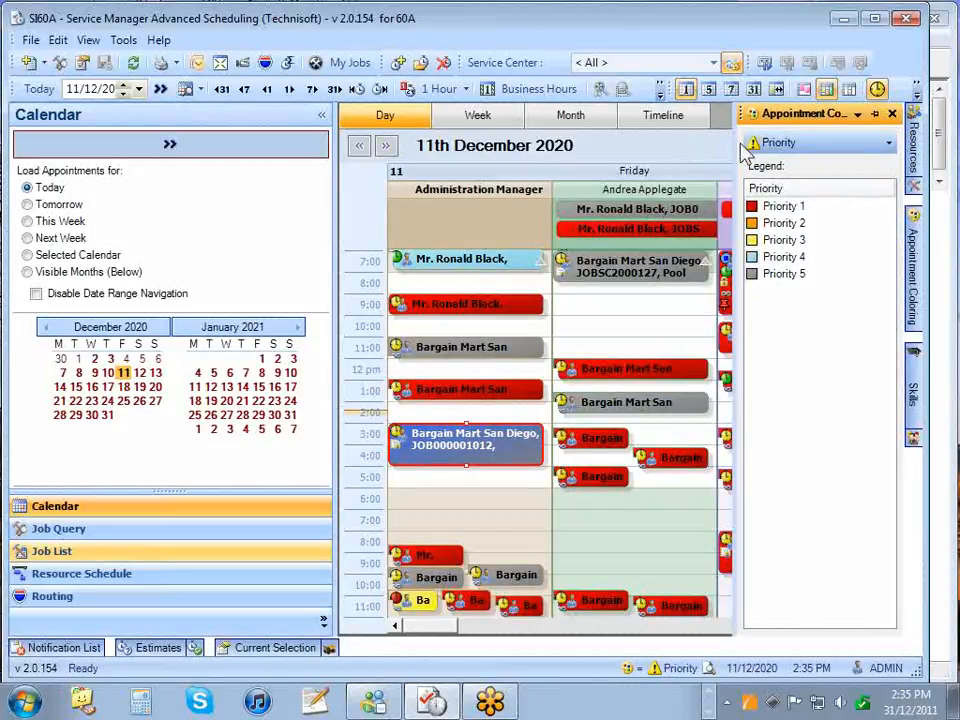
left_click(662, 309)
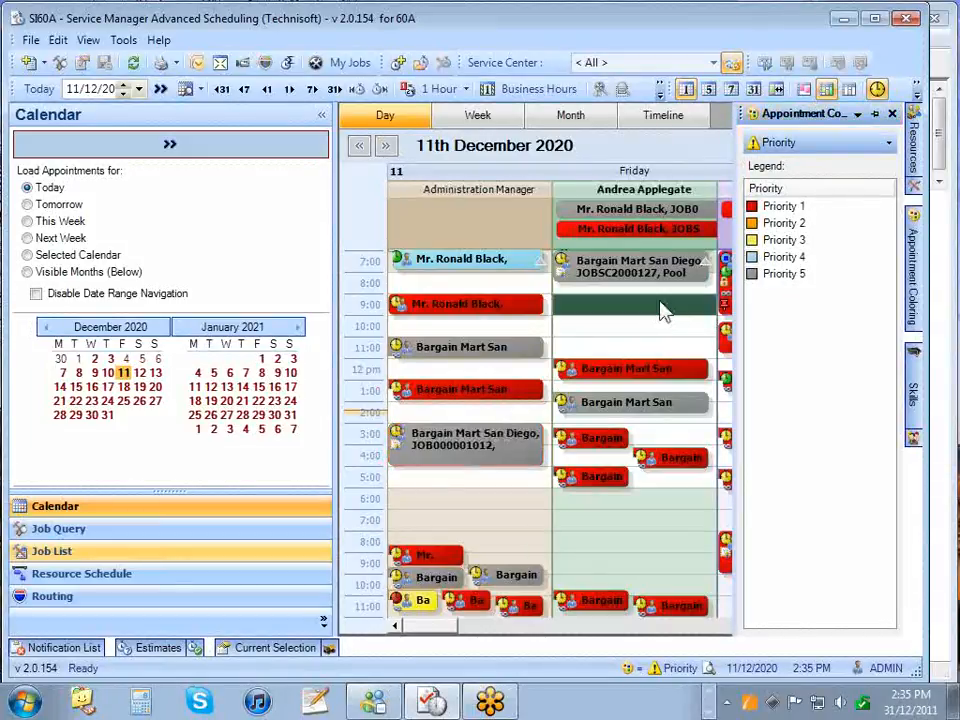
Step: Pin the Skills pane open beside the calendar, and return it to auto-hide
mouse_move(913, 377)
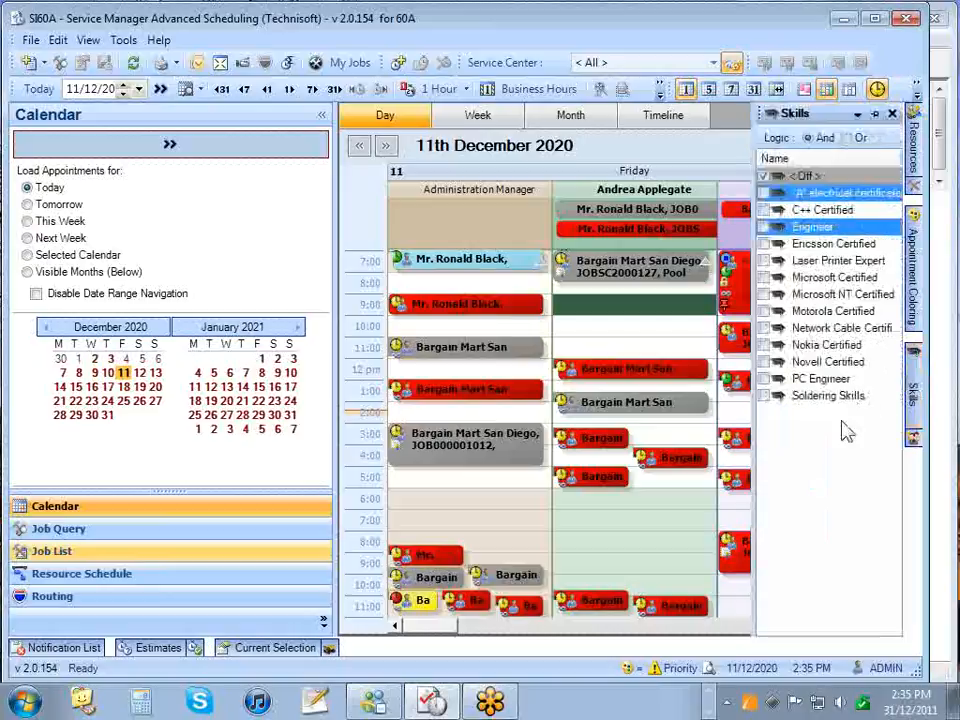
left_click(874, 116)
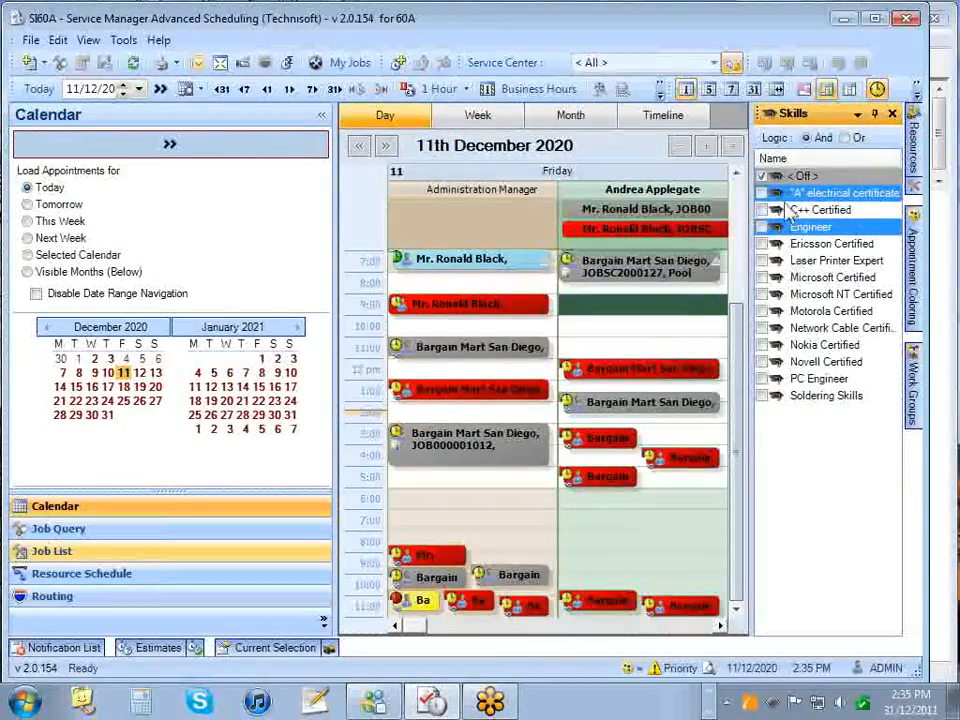
left_click(874, 114)
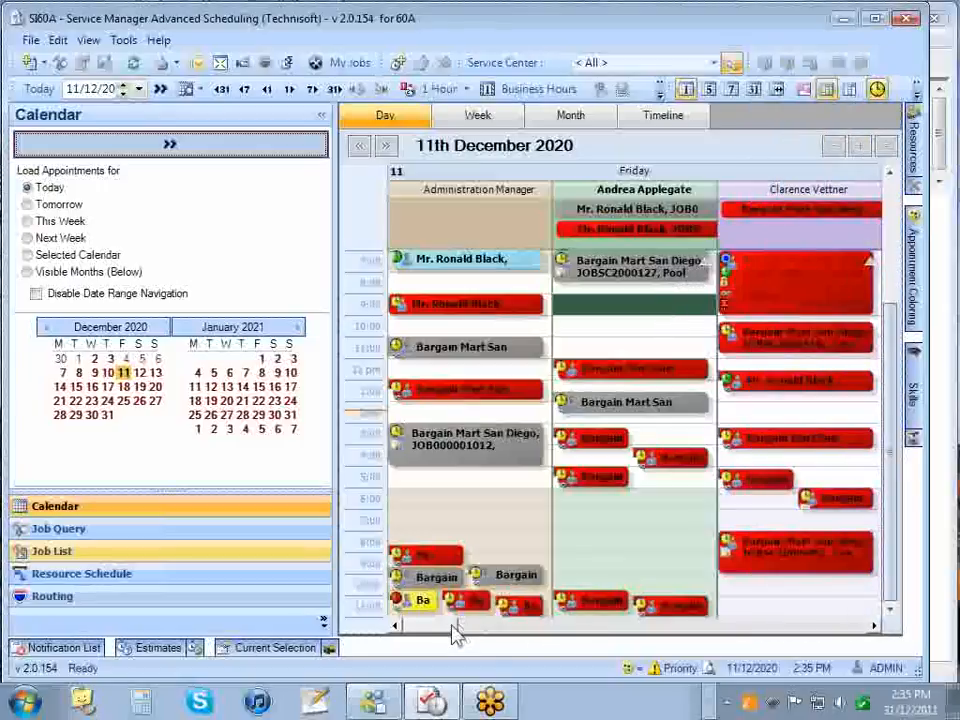
Step: Look across the calendar's resource columns, and return to the first resources
left_click(465, 628)
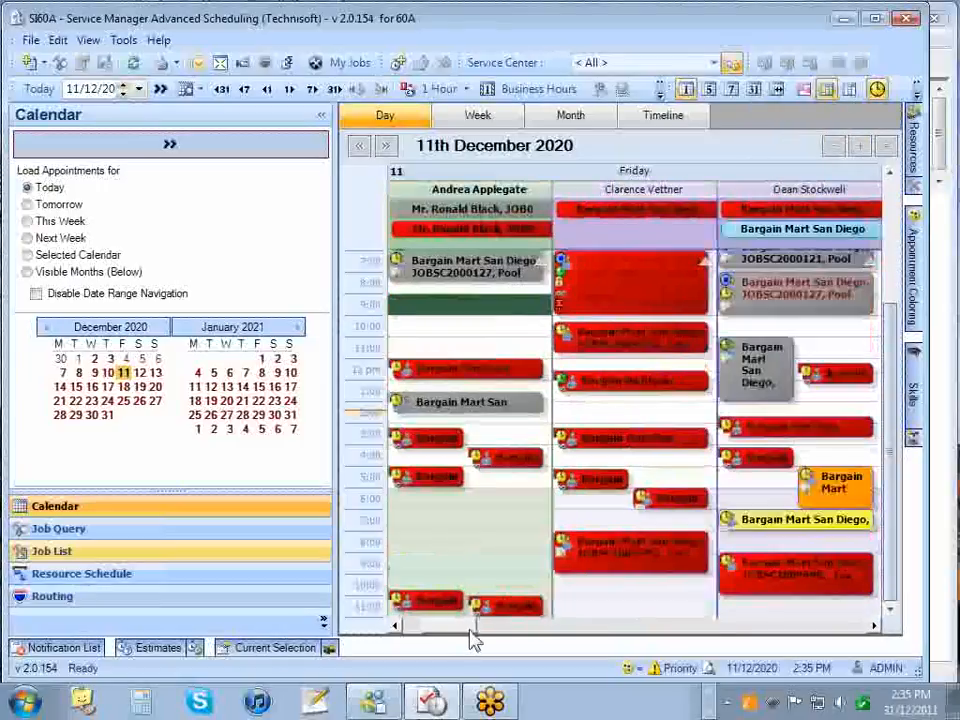
left_click(450, 629)
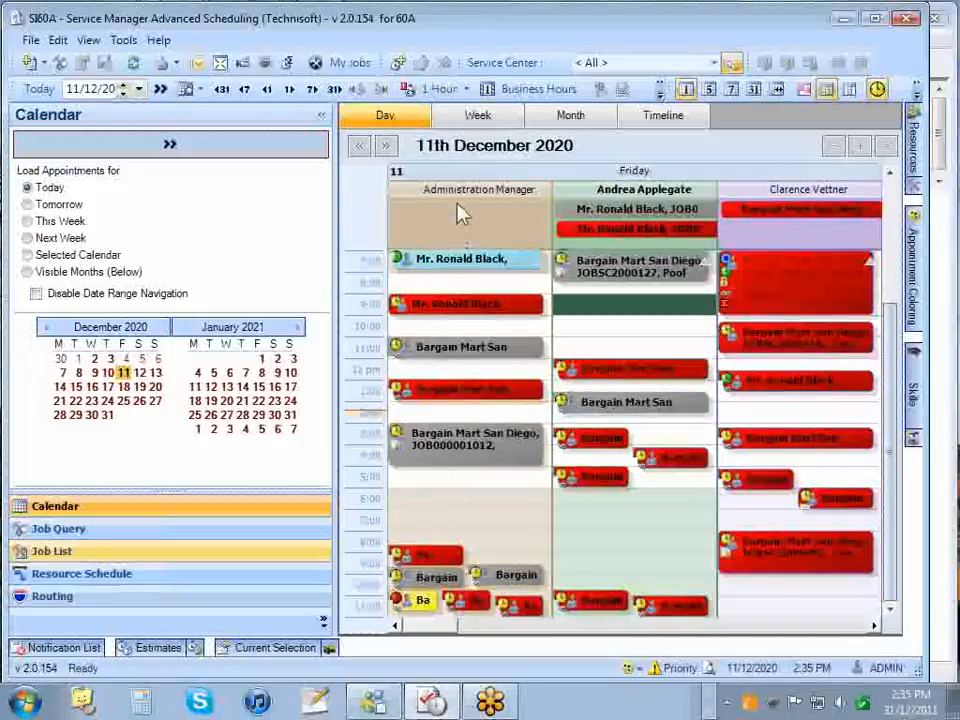
mouse_move(462, 196)
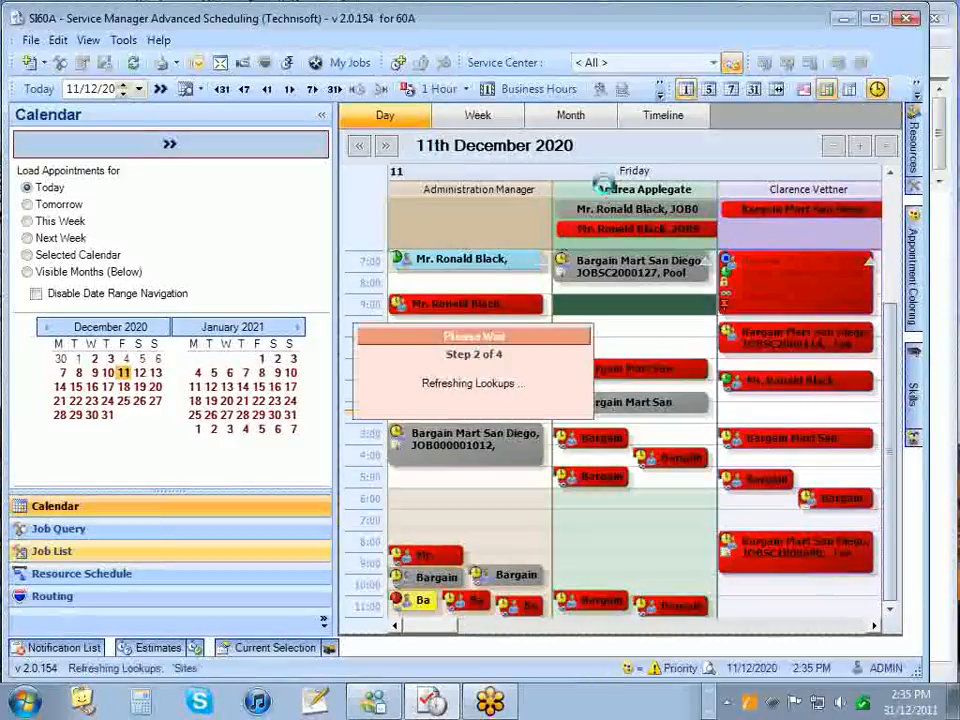
mouse_move(610, 198)
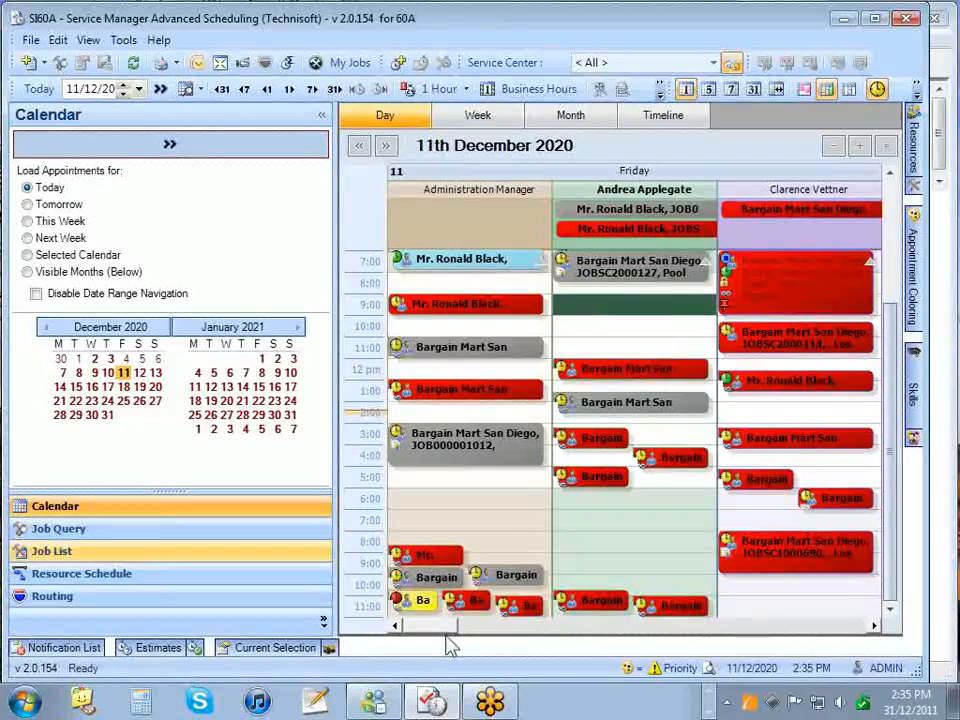
Step: Look across the calendar to the subcontractor columns and back, and read the contact and skill details of the first three resources
mouse_move(444, 628)
left_mouse_down()
mouse_move(707, 664)
mouse_move(851, 668)
mouse_move(855, 660)
left_mouse_up()
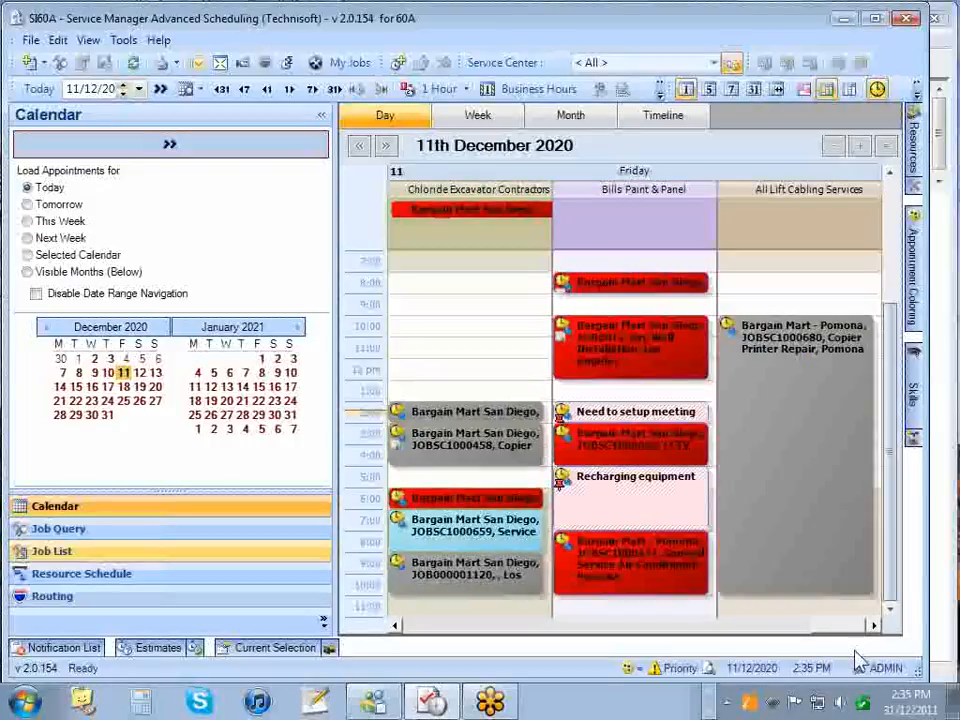
left_click_drag(855, 660, 437, 622)
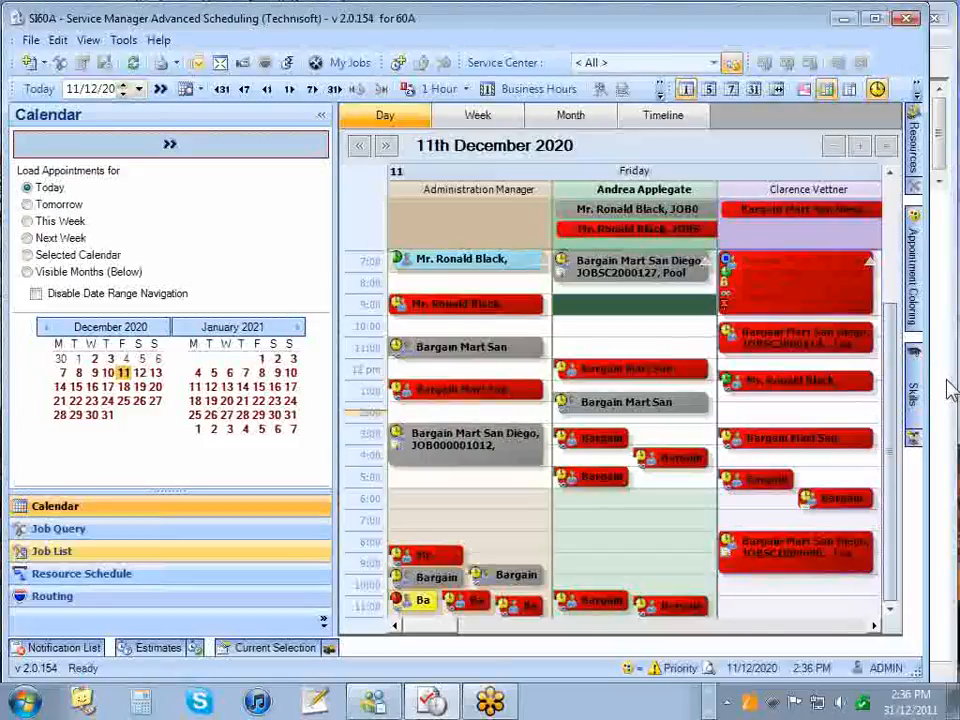
mouse_move(822, 202)
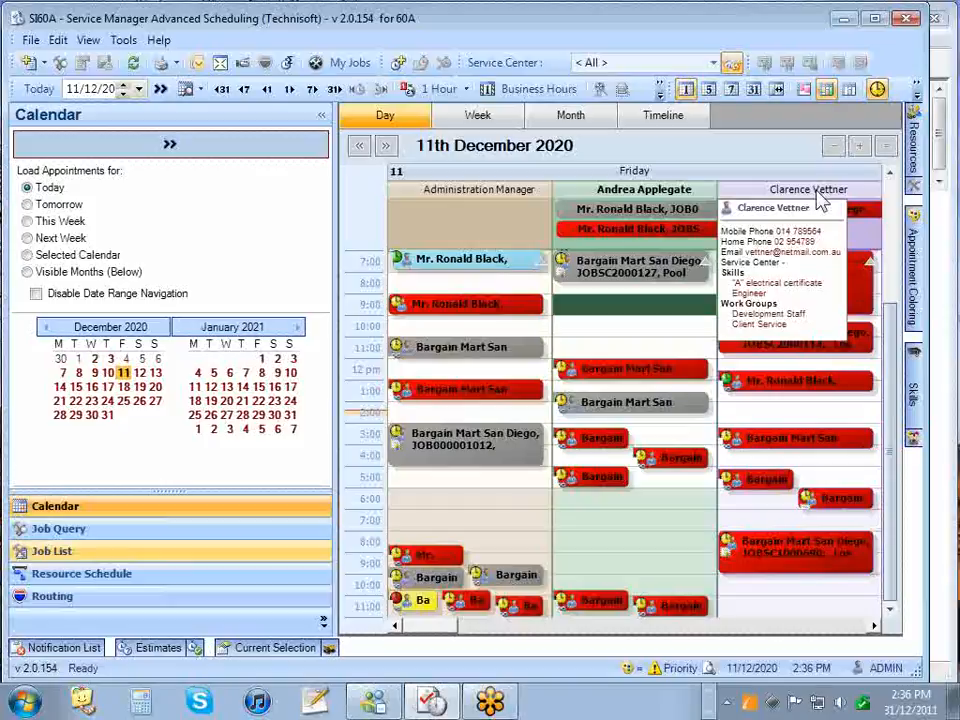
mouse_move(660, 198)
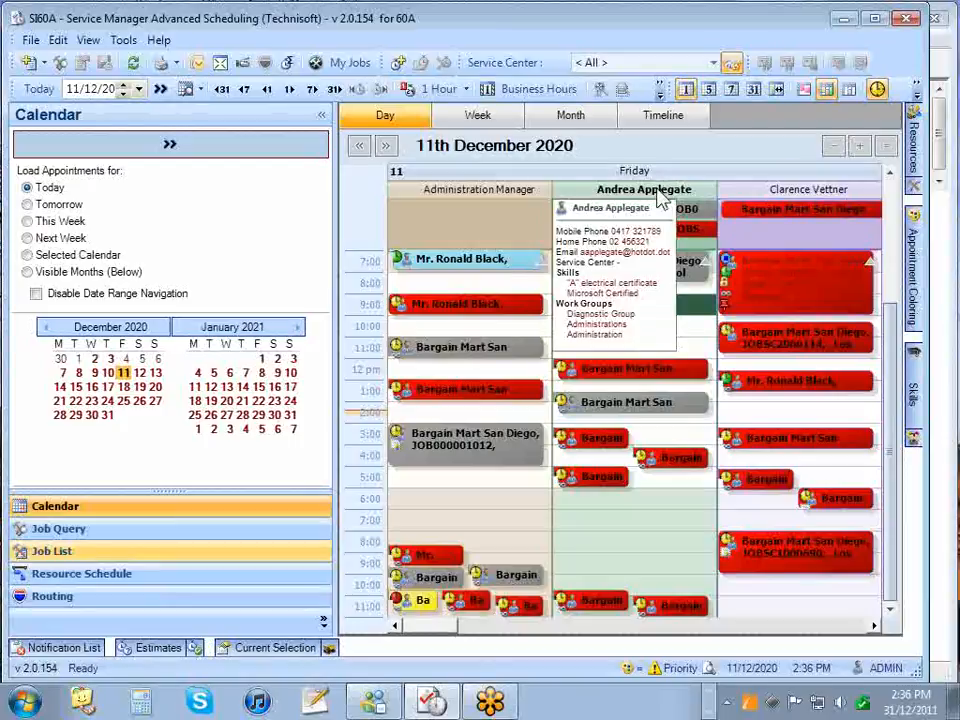
mouse_move(512, 200)
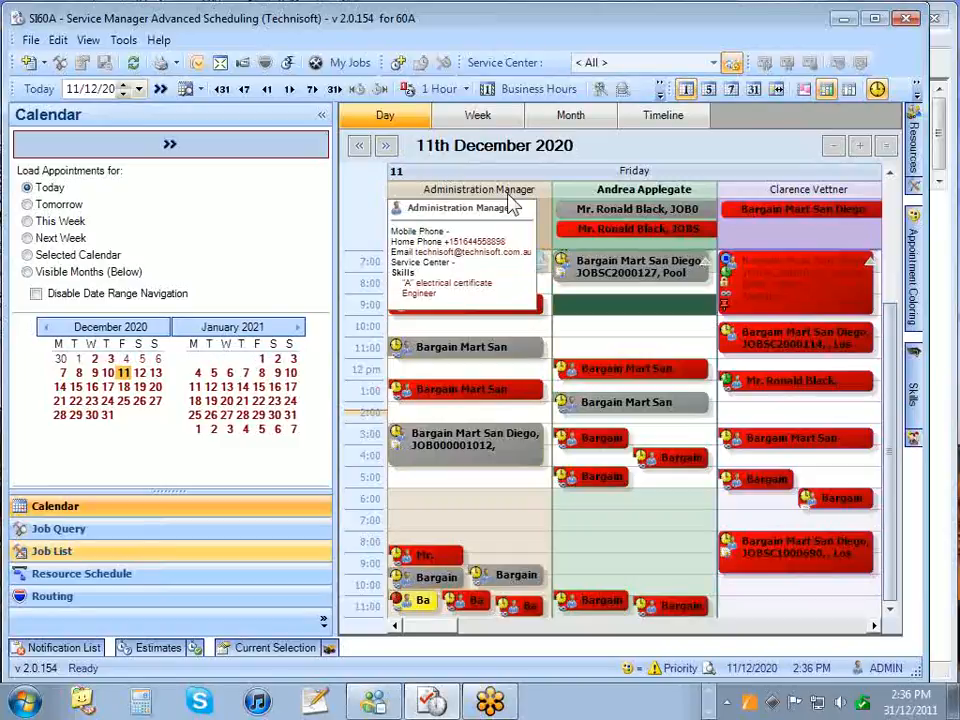
Step: Filter the resources by the Engineer and "A" electrical certificate skills, and switch the filter logic to Or
mouse_move(914, 395)
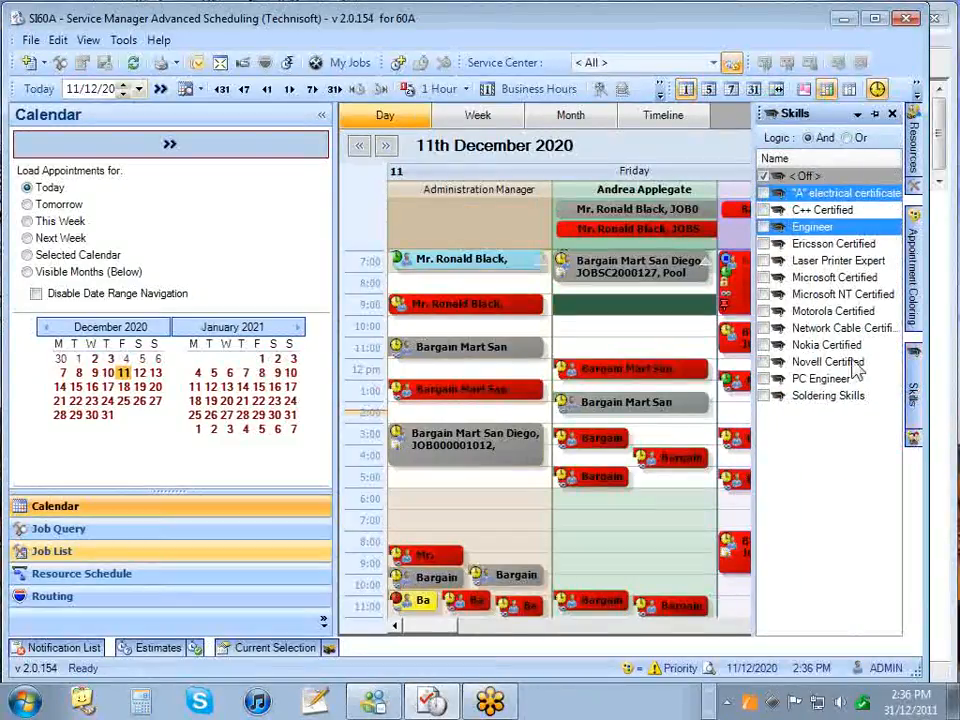
left_click(766, 228)
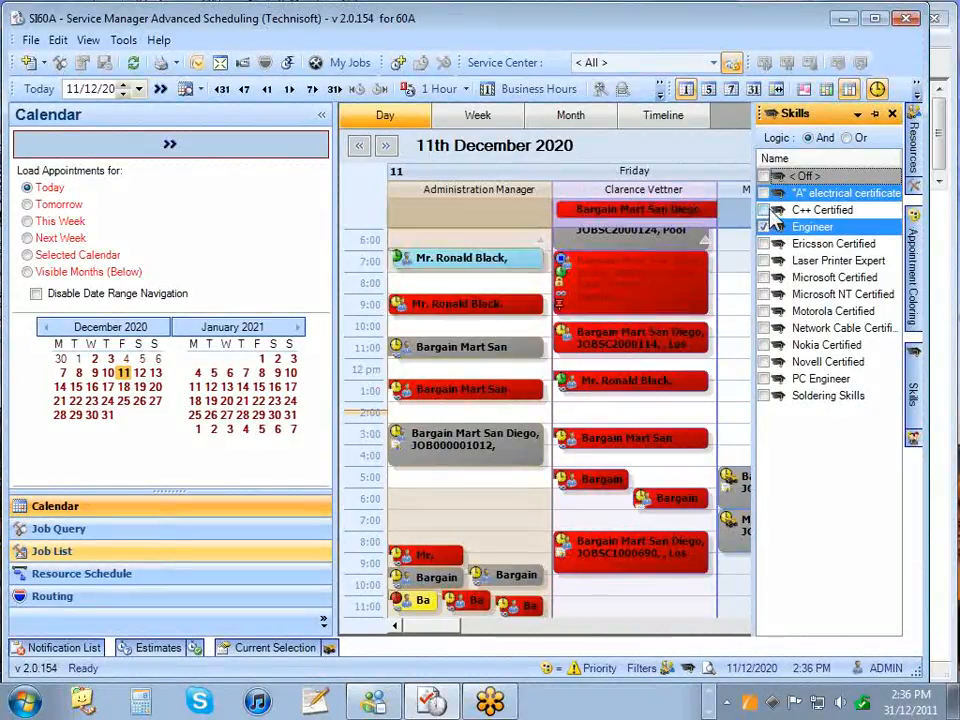
left_click(766, 193)
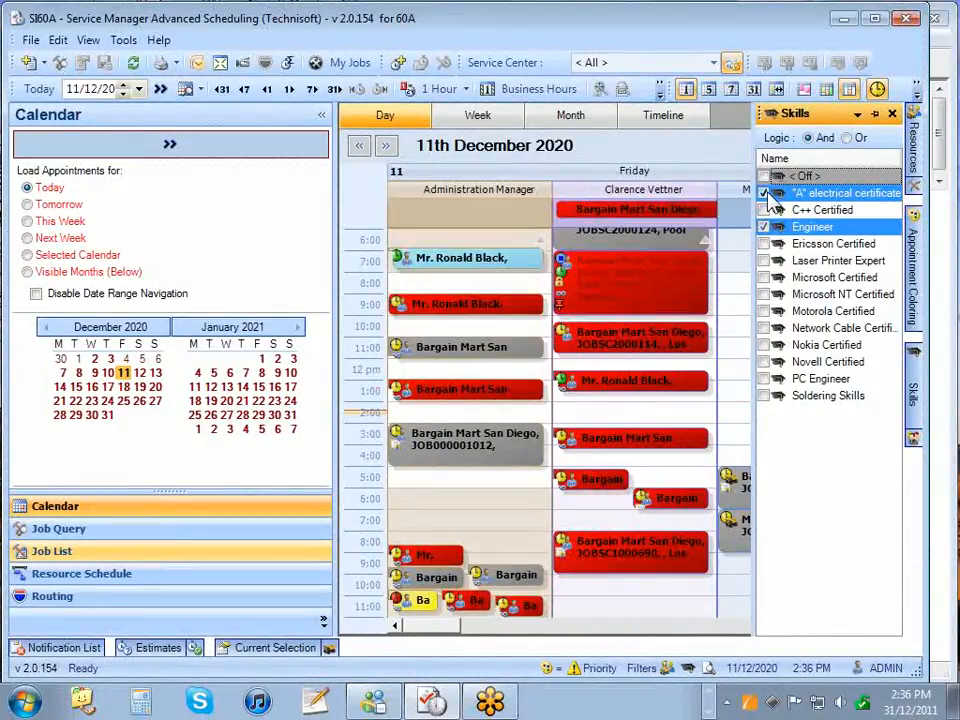
left_click(850, 139)
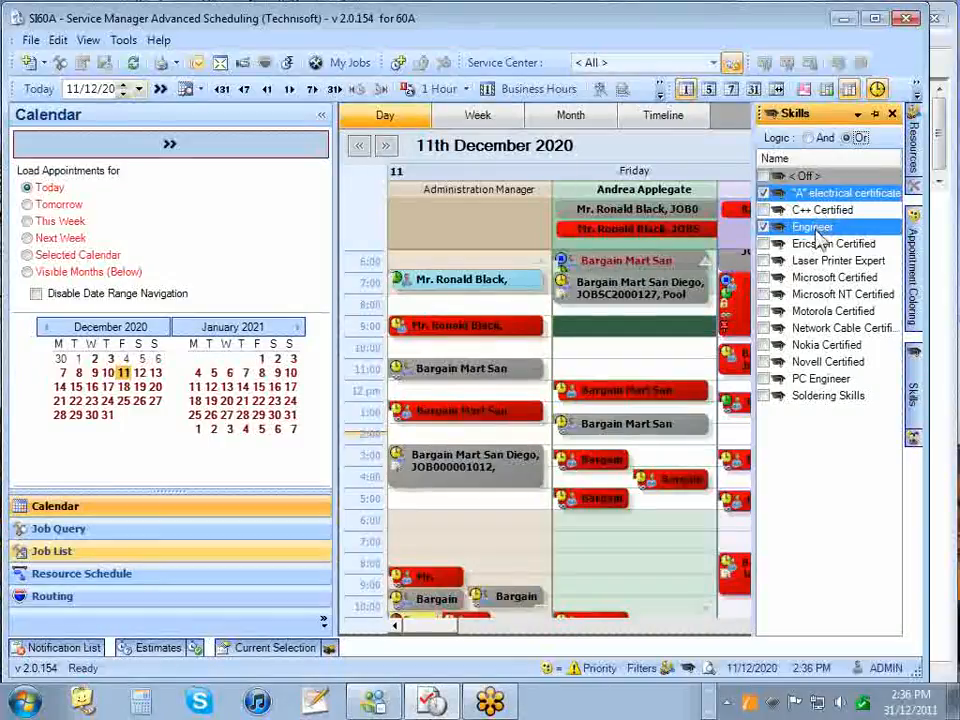
Step: Set the skills logic back to And, and turn the skills filter off
left_click(808, 138)
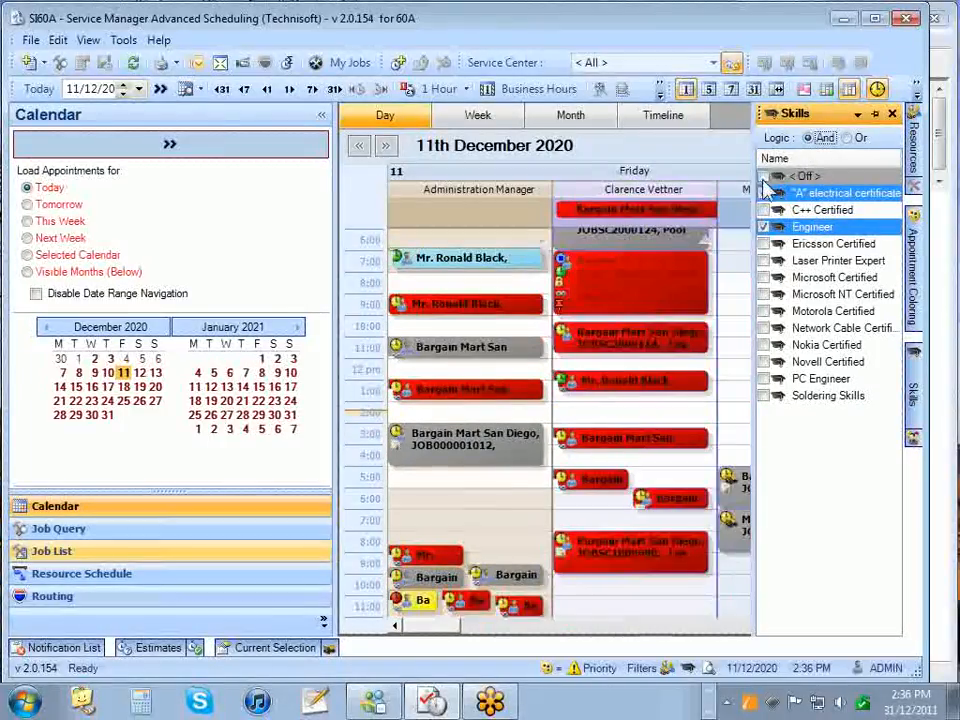
left_click(764, 177)
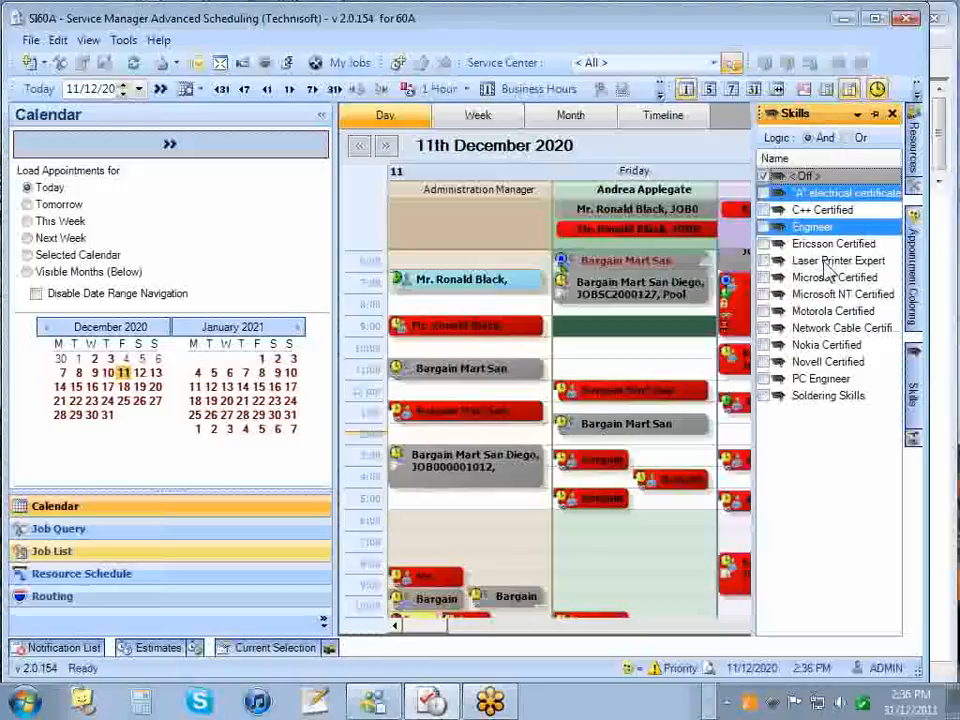
left_click(648, 372)
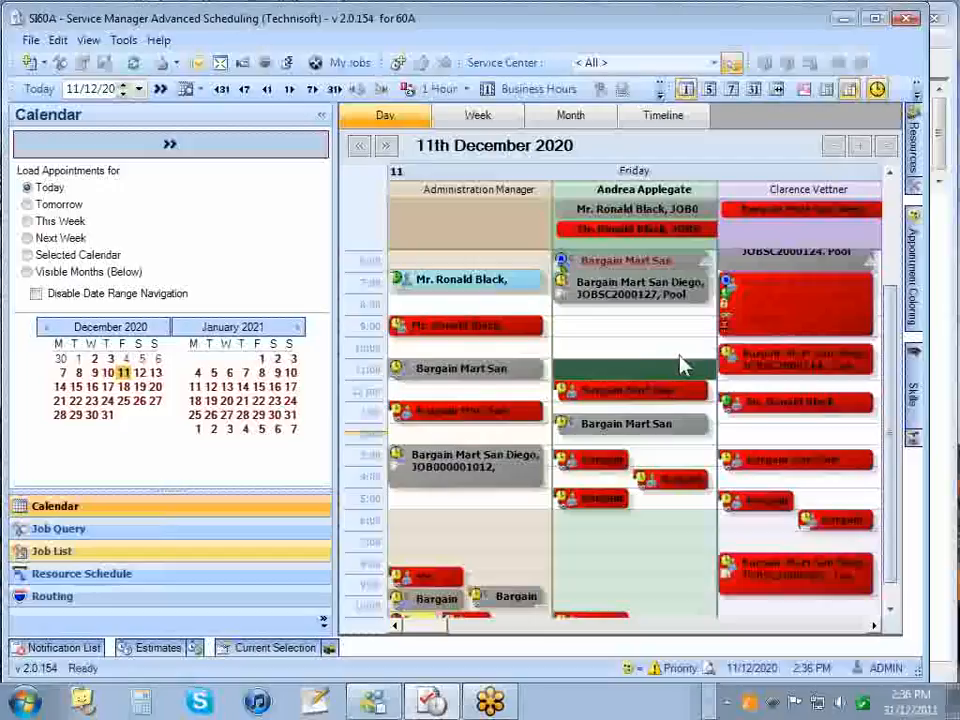
Step: Filter the calendar by the Service Team (2) work group, and clear that filter again
left_click(922, 437)
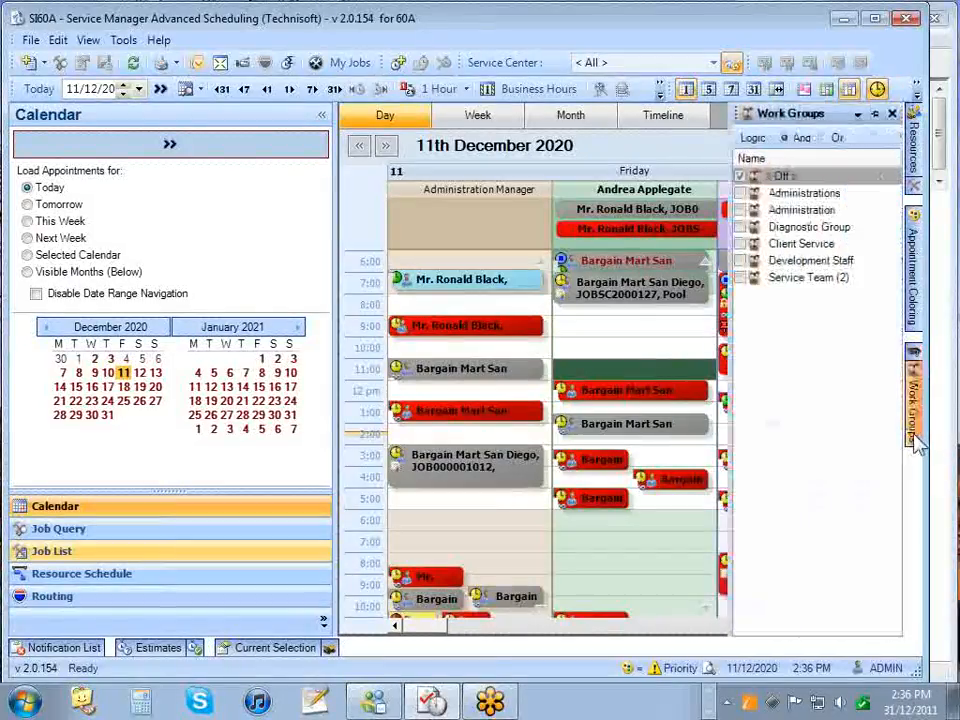
left_click(742, 279)
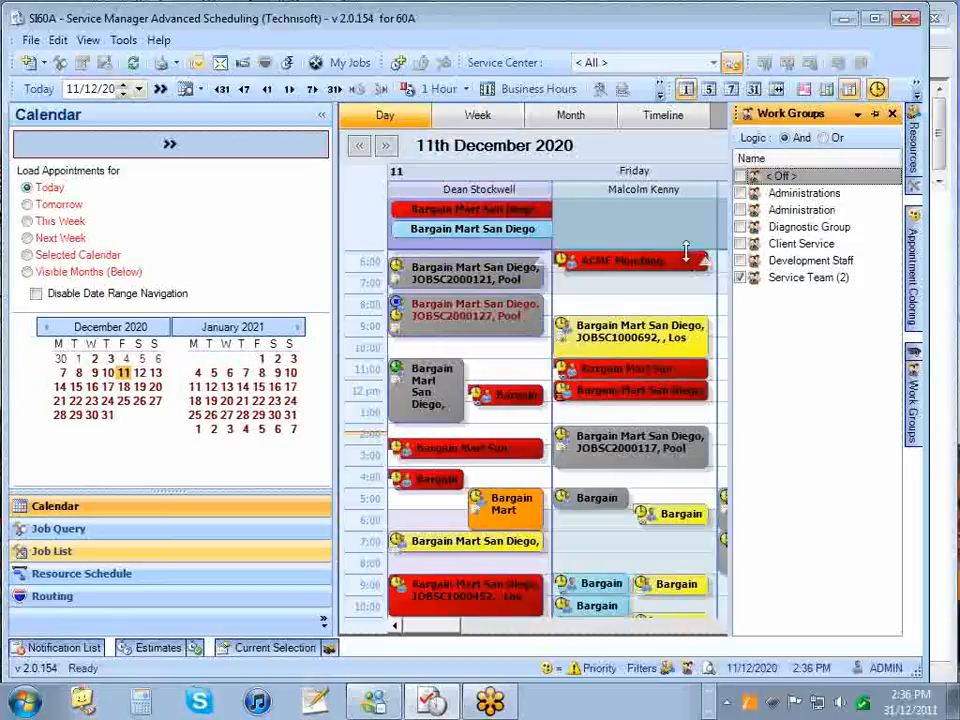
left_click(742, 279)
Step: Look through the employees, equipment and subcontractors in the resource filter, and hide and re-show the Administration Manager in the calendar
left_click(914, 150)
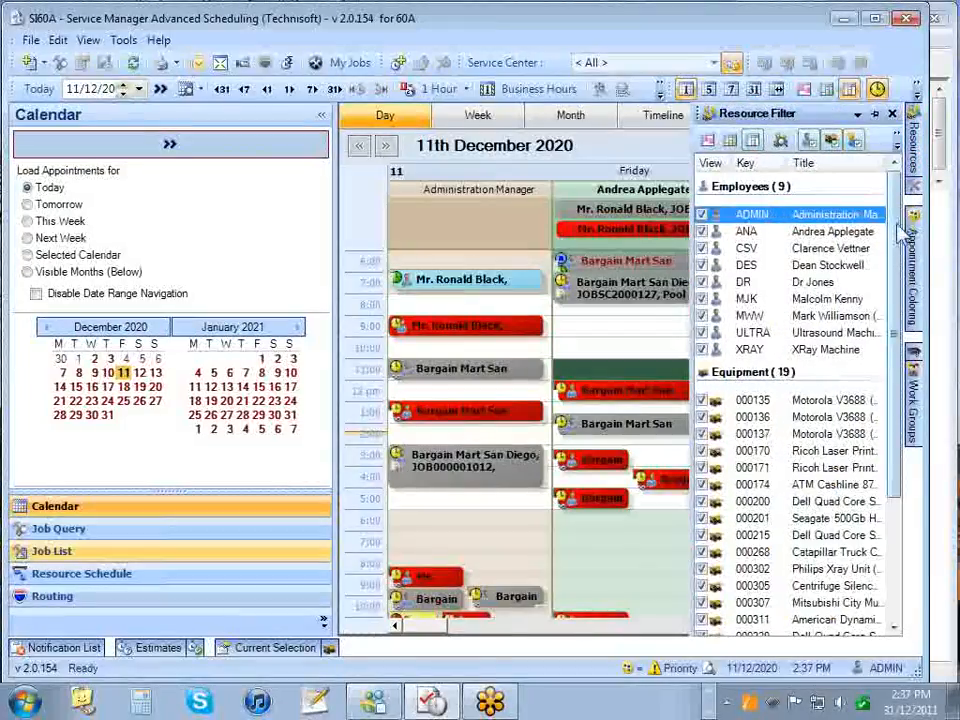
scroll(912, 283, "down", 1)
scroll(911, 272, "down", 2)
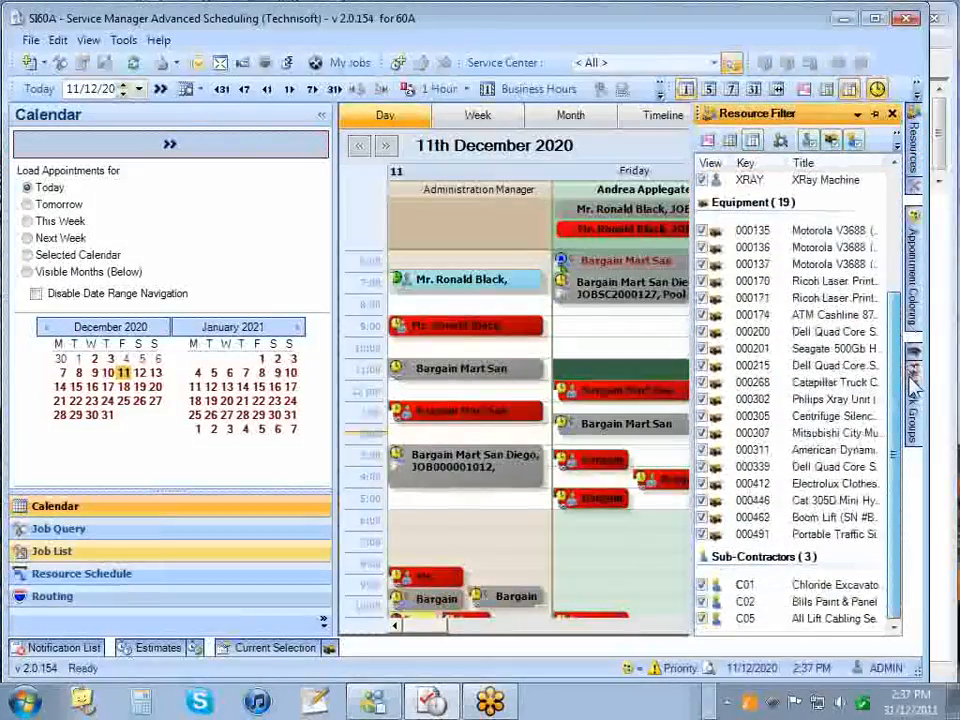
scroll(881, 272, "up", 3)
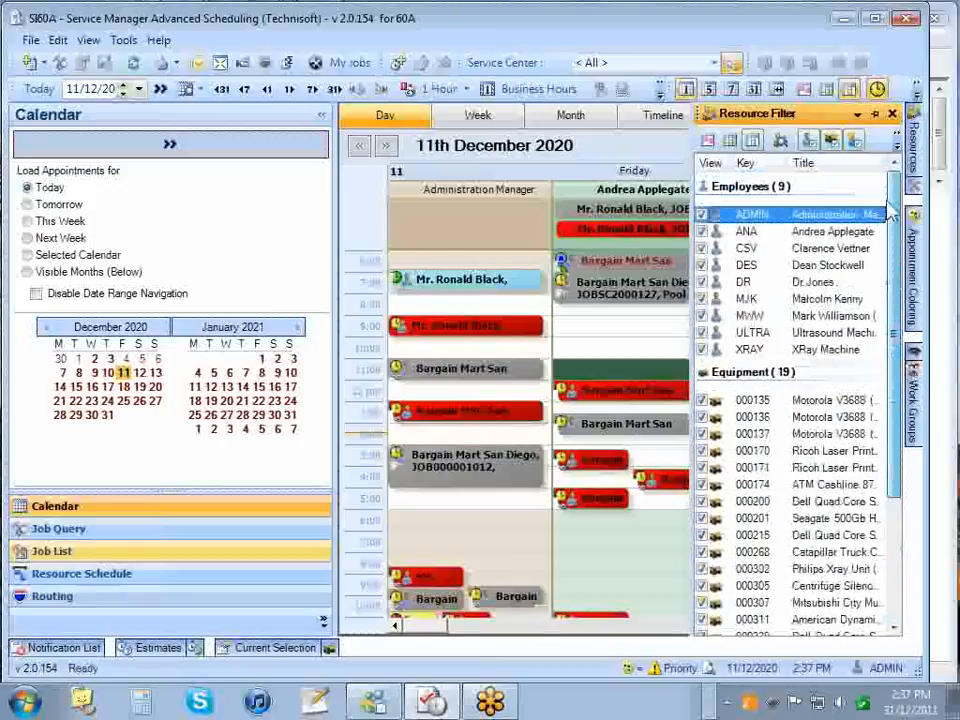
mouse_move(540, 205)
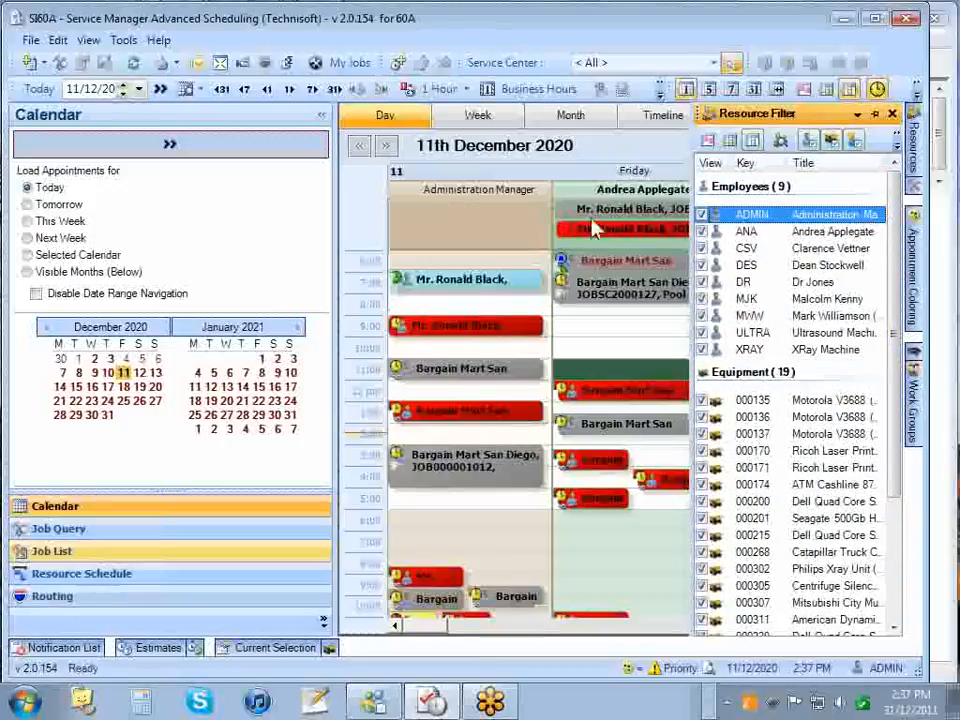
left_click(702, 217)
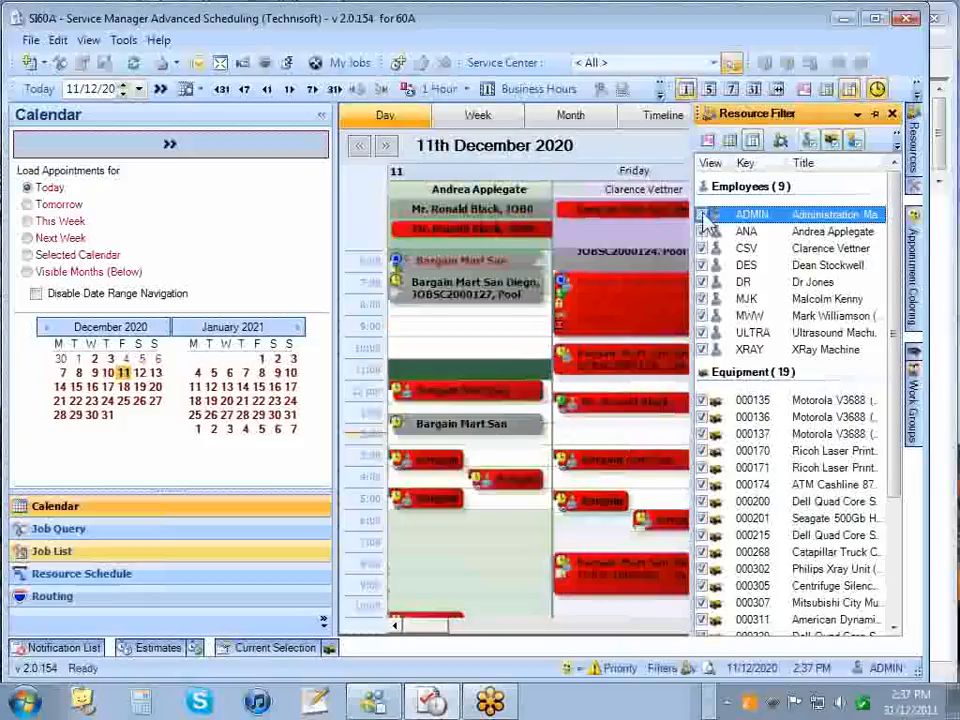
left_click(703, 216)
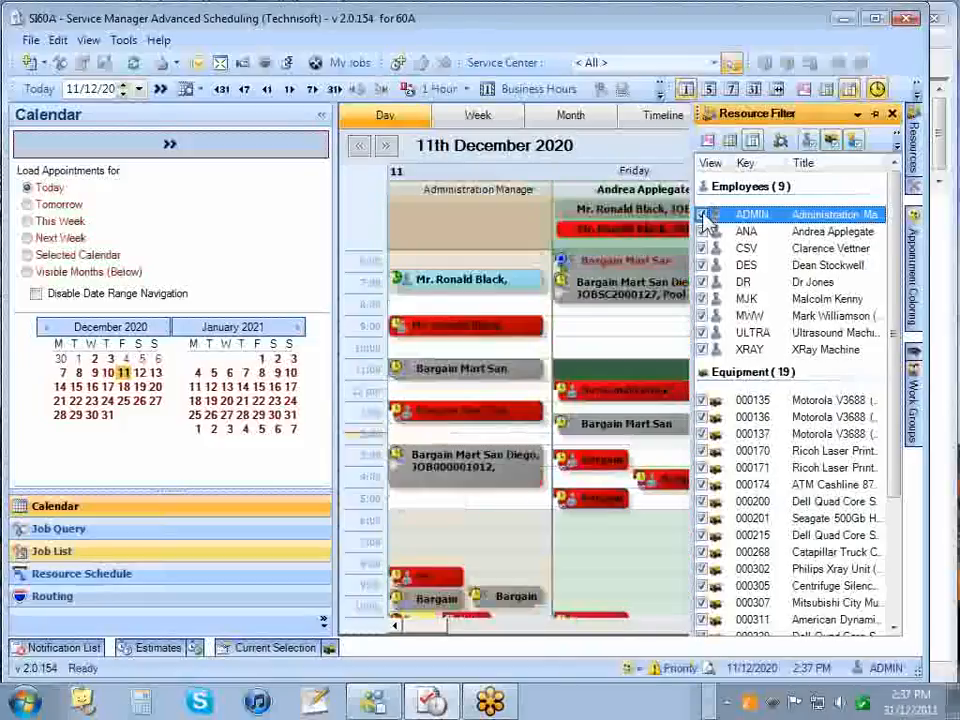
Step: Open the job filter, select its first job, and view the details of the Administration Manager's 7:00 appointment
left_click(916, 175)
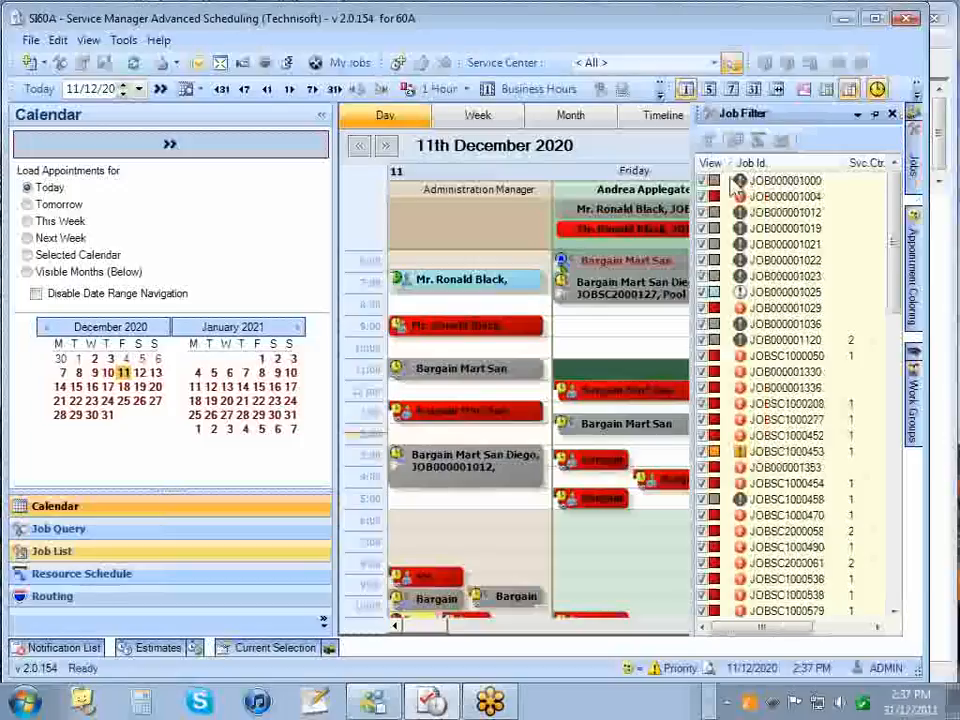
left_click(703, 182)
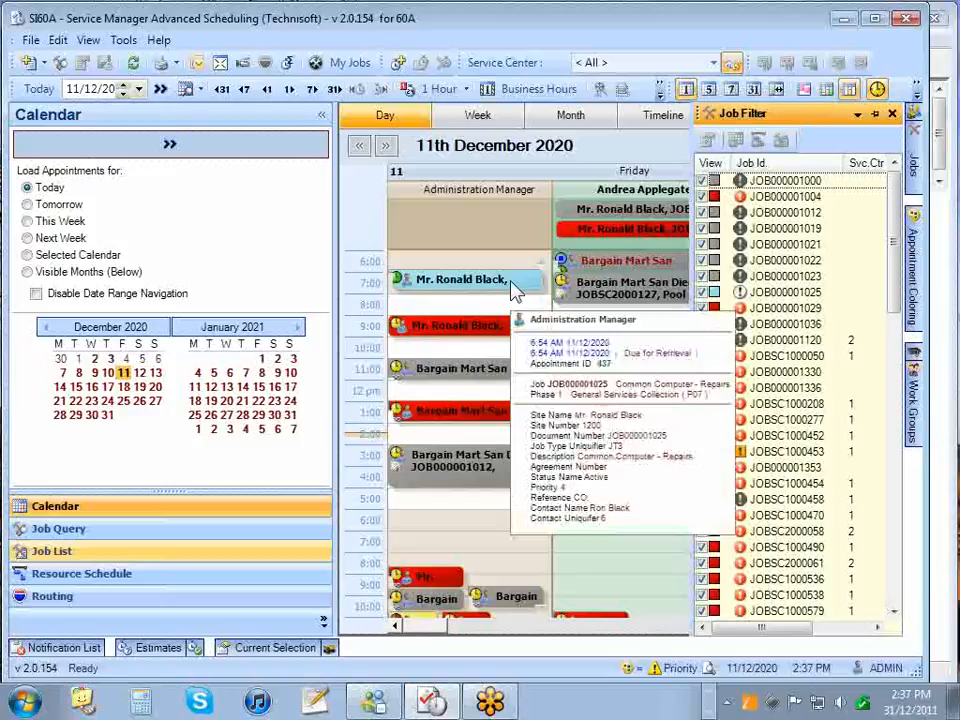
mouse_move(583, 203)
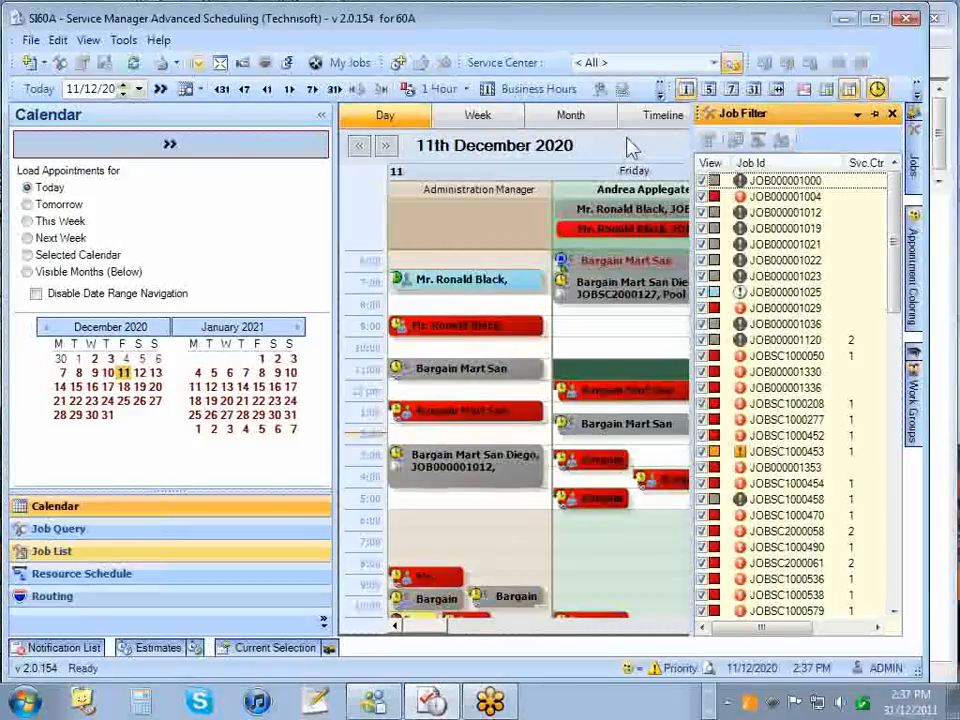
Step: View the Notification List, Estimates and Actuals panes
left_click(82, 648)
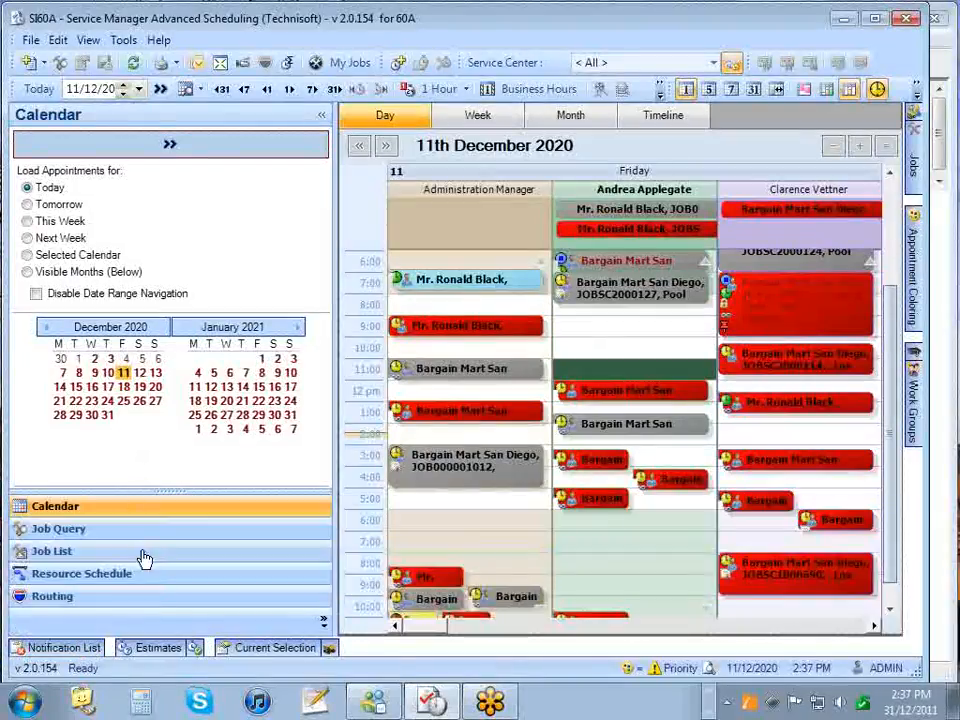
mouse_move(163, 658)
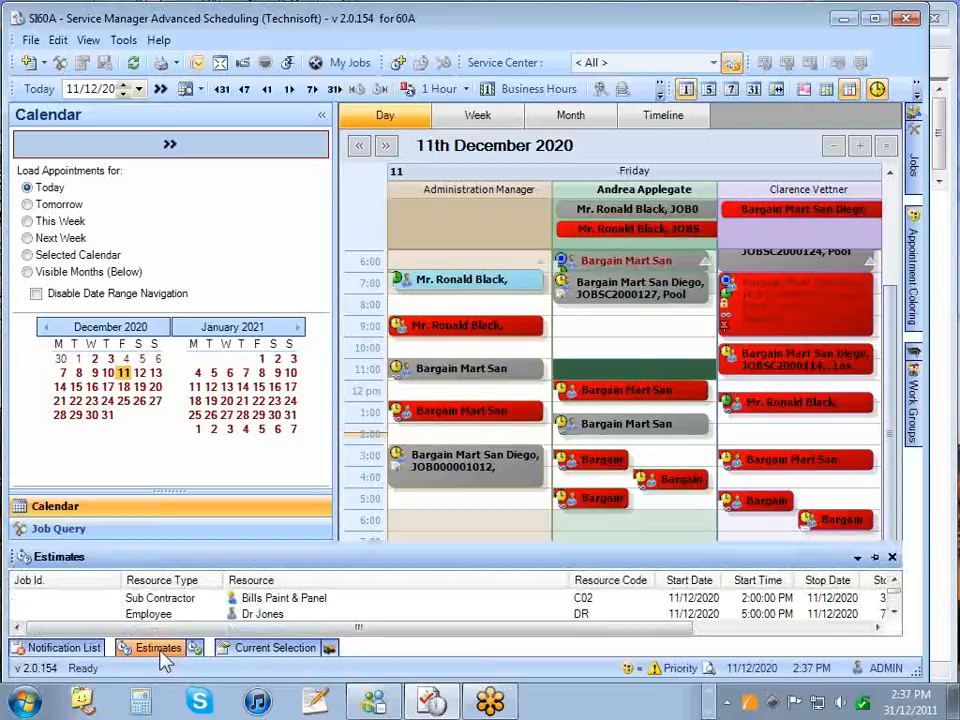
mouse_move(196, 649)
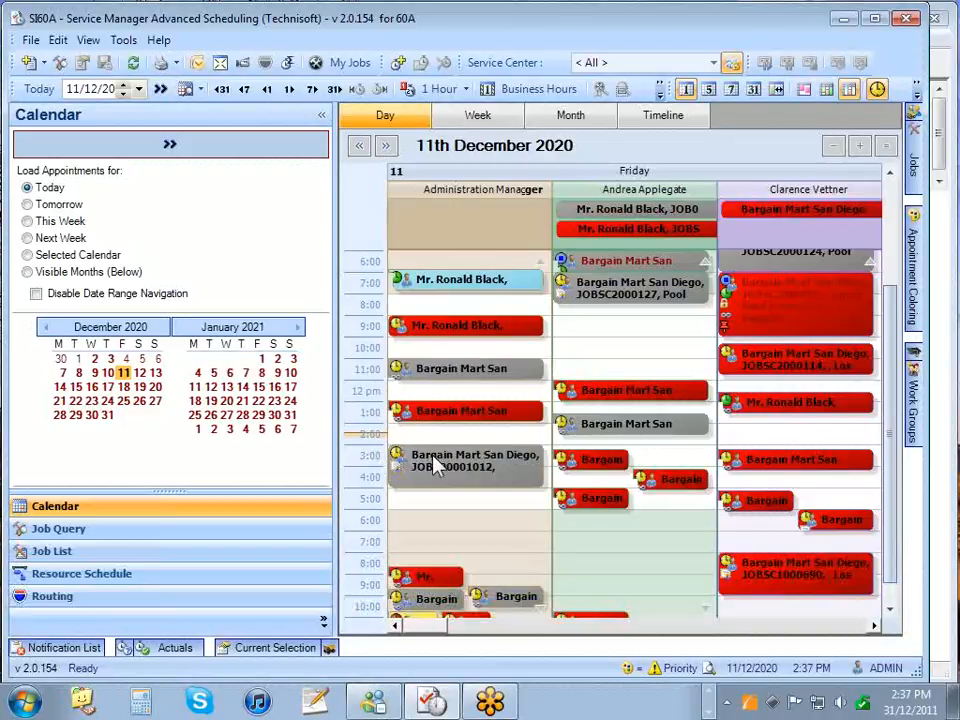
Step: Select the Administration Manager's 3:00 PM Bargain Mart San Diego appointment, and view its actuals and current selection details
left_click(436, 467)
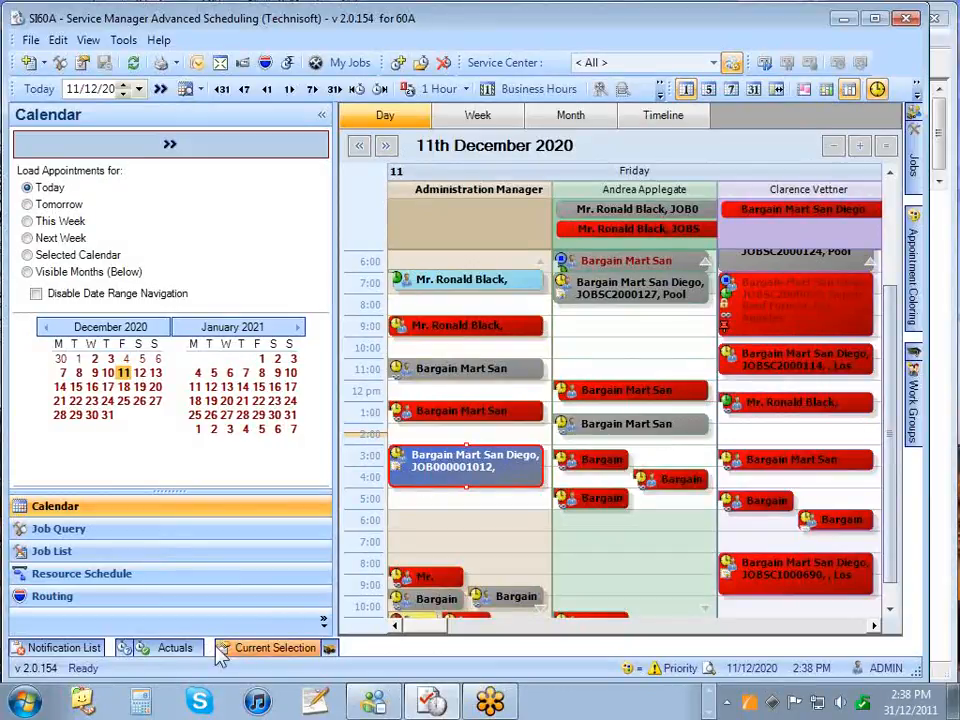
mouse_move(185, 651)
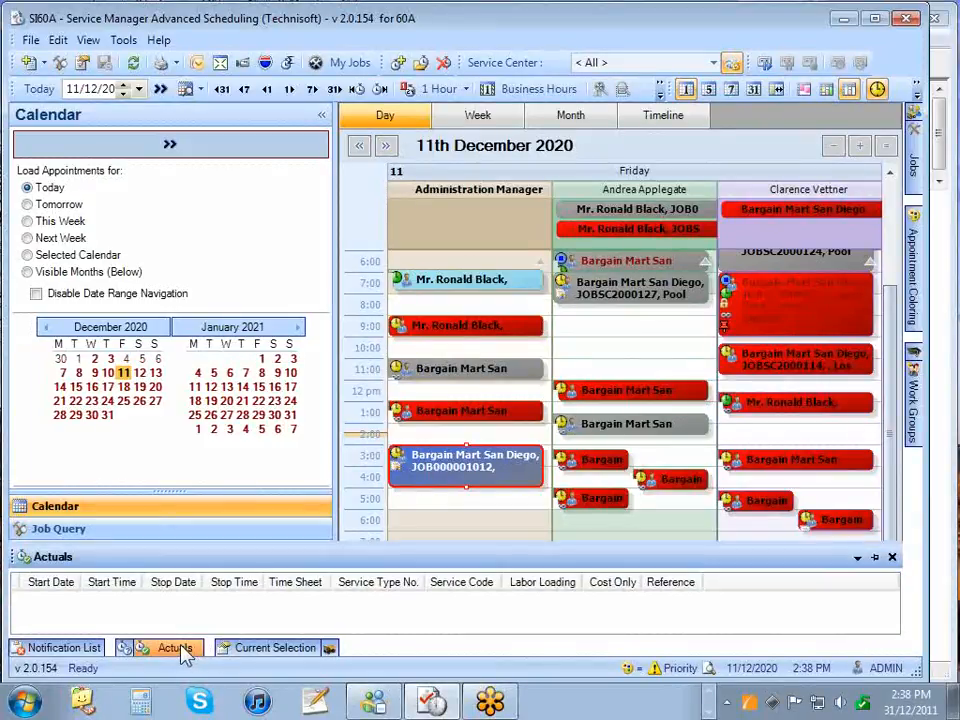
mouse_move(127, 652)
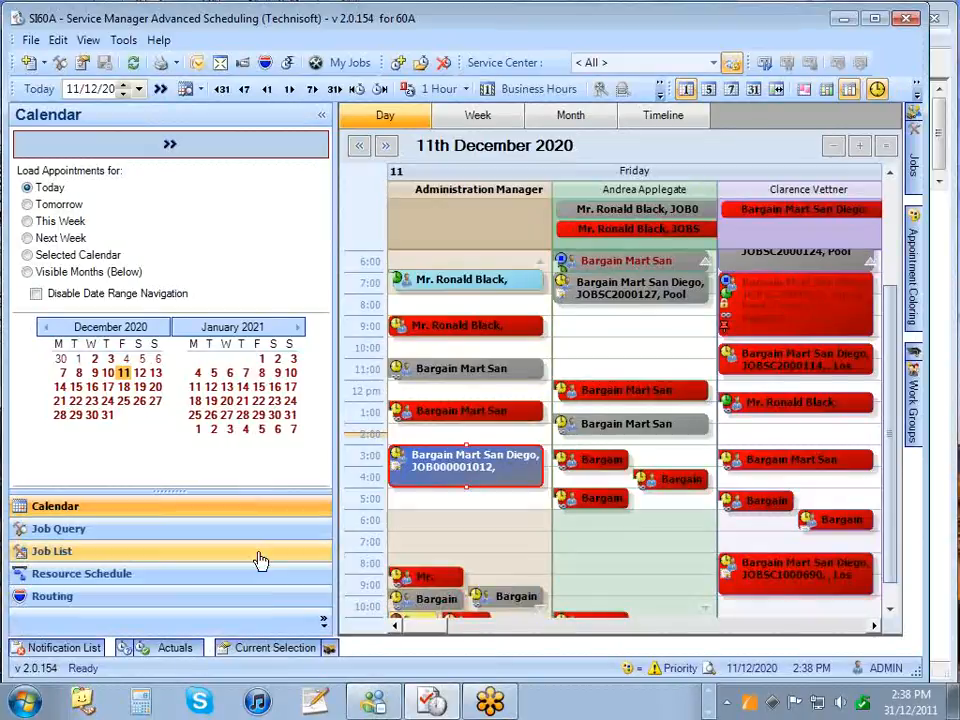
mouse_move(279, 645)
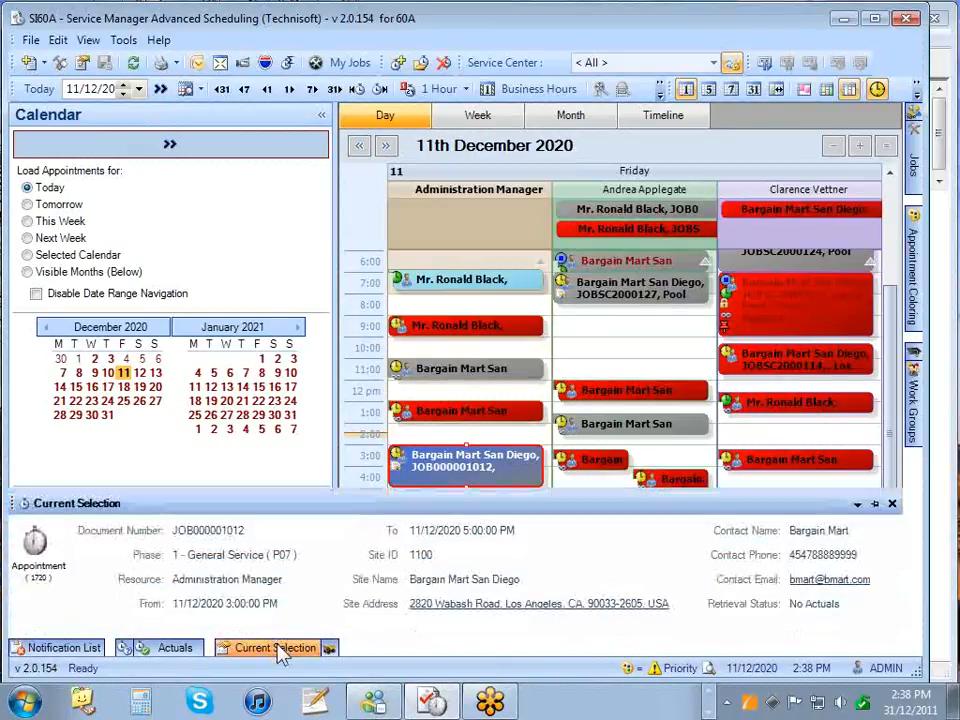
Step: Make the Job Equipment pane slightly taller, and view the job equipment of the Repair Roof Former appointment
mouse_move(330, 652)
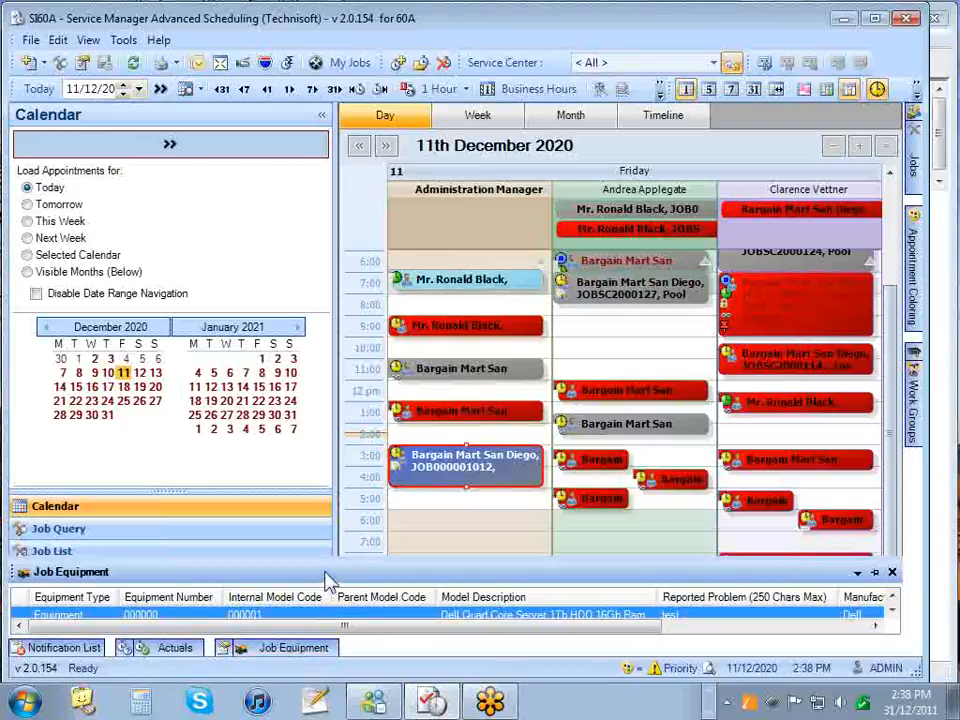
left_click_drag(325, 558, 329, 538)
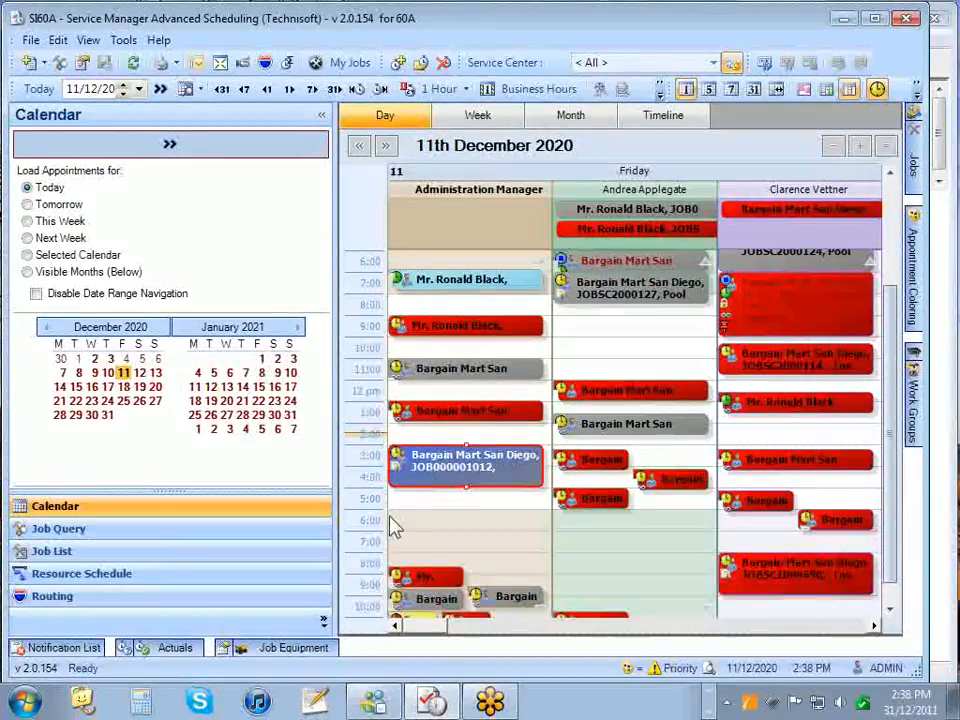
mouse_move(308, 652)
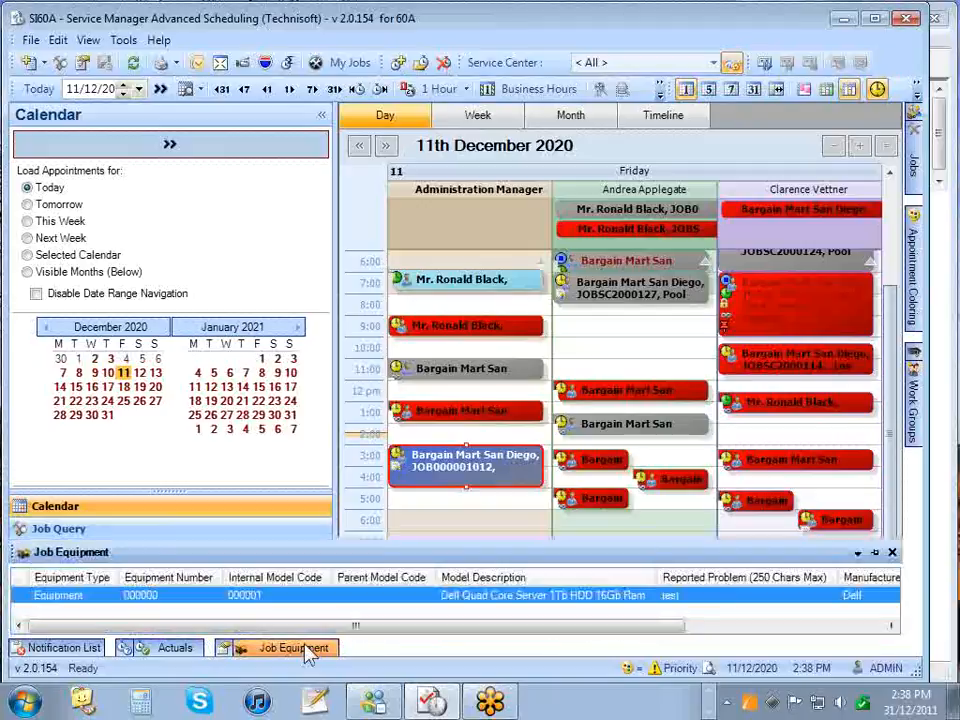
left_click(750, 322)
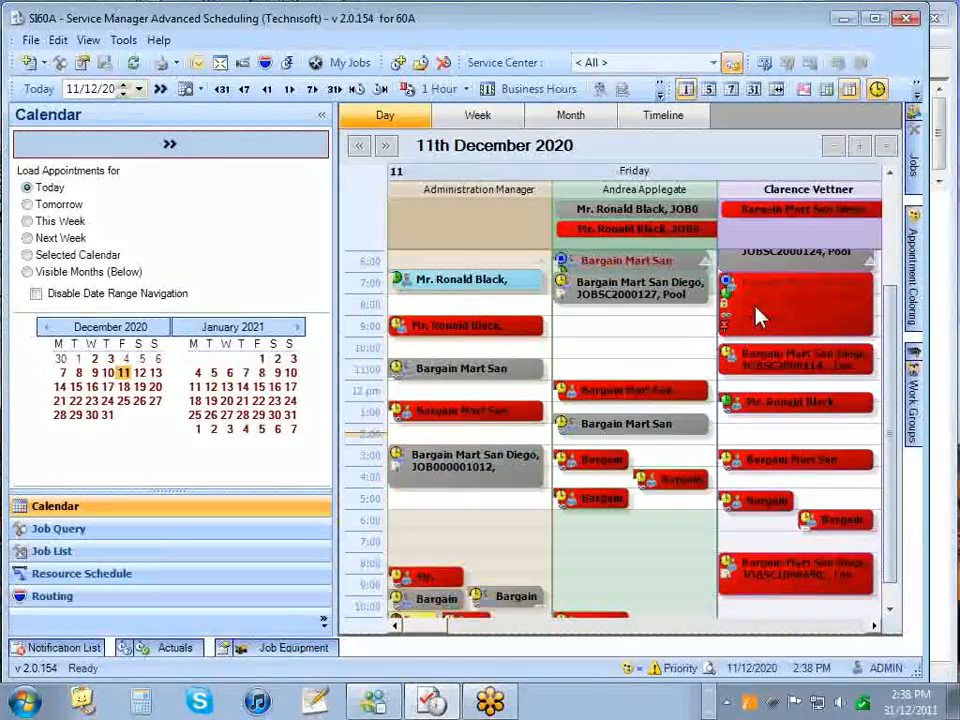
left_click(316, 655)
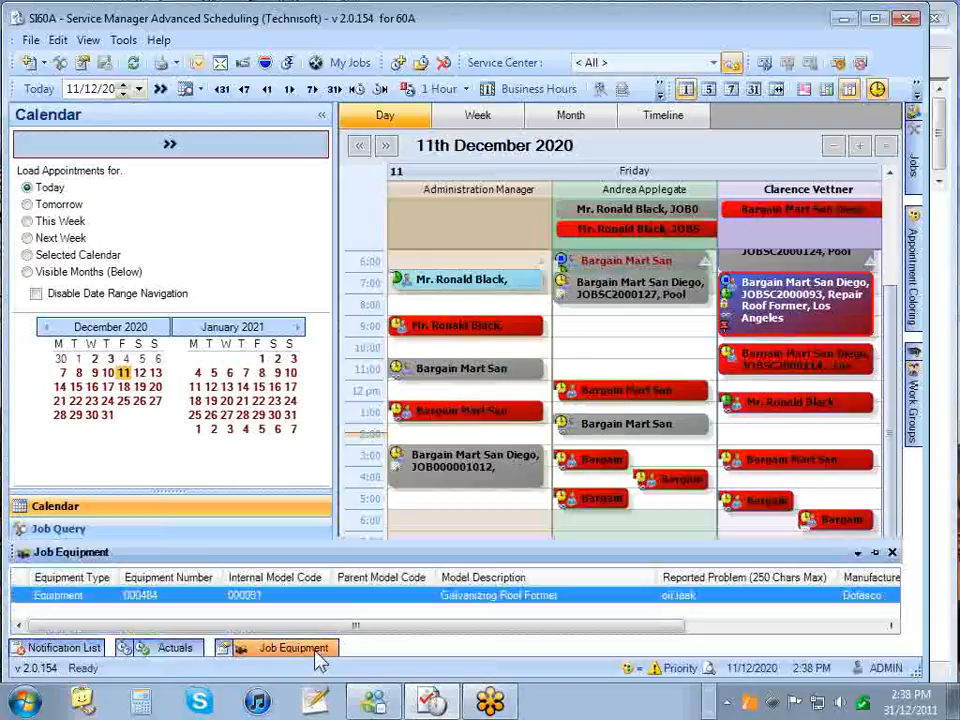
Step: Bring up the Current Selection pane, and return to the Job Equipment pane for the Repair Roof Former appointment
left_click(225, 653)
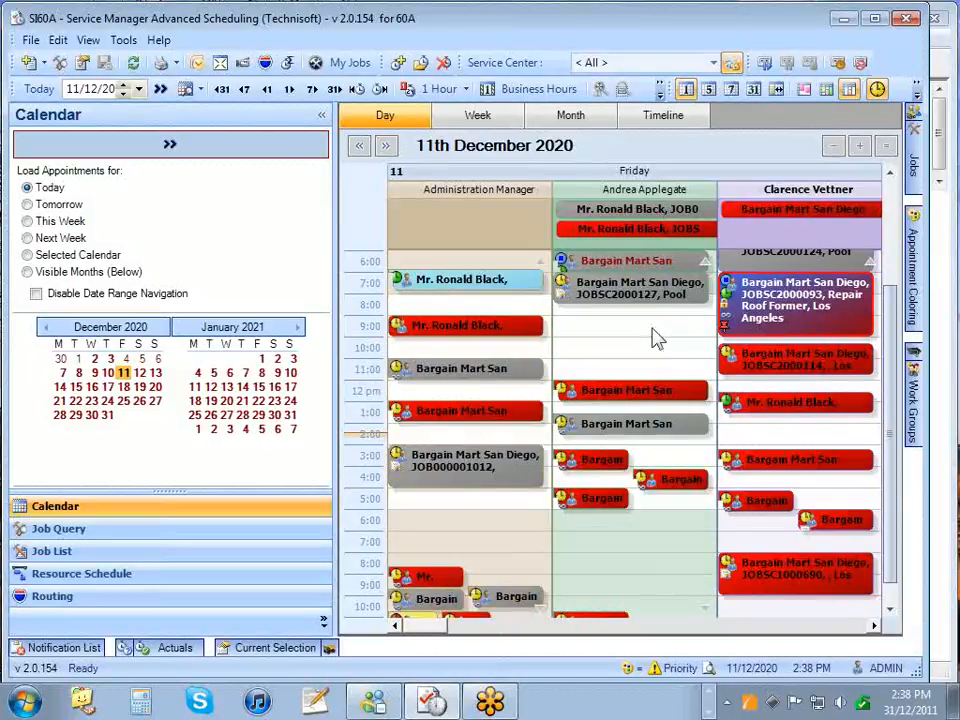
mouse_move(329, 652)
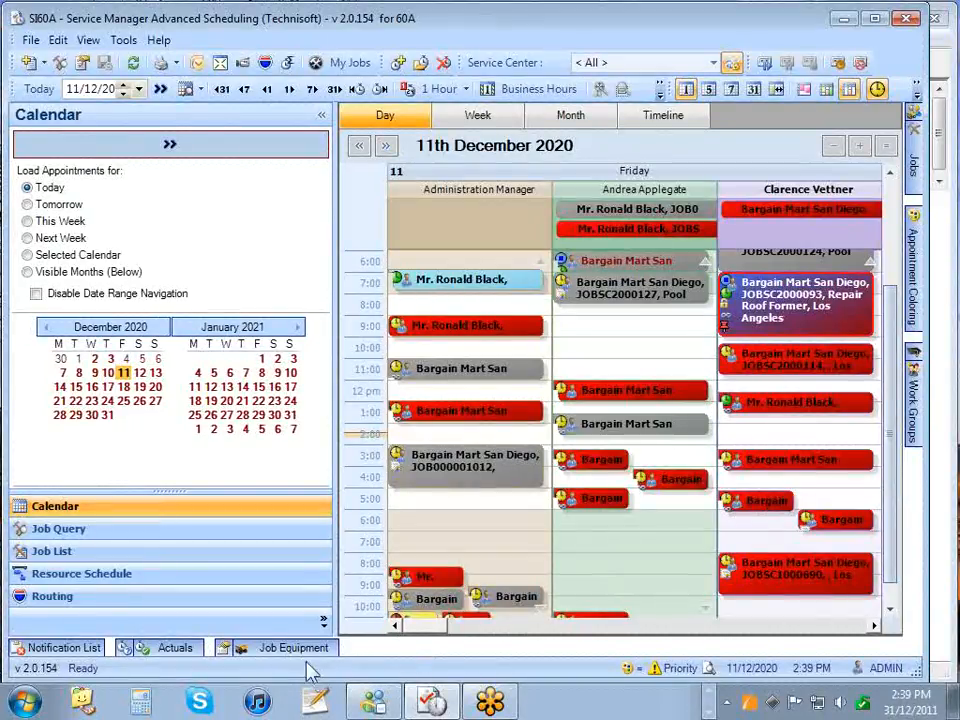
mouse_move(302, 660)
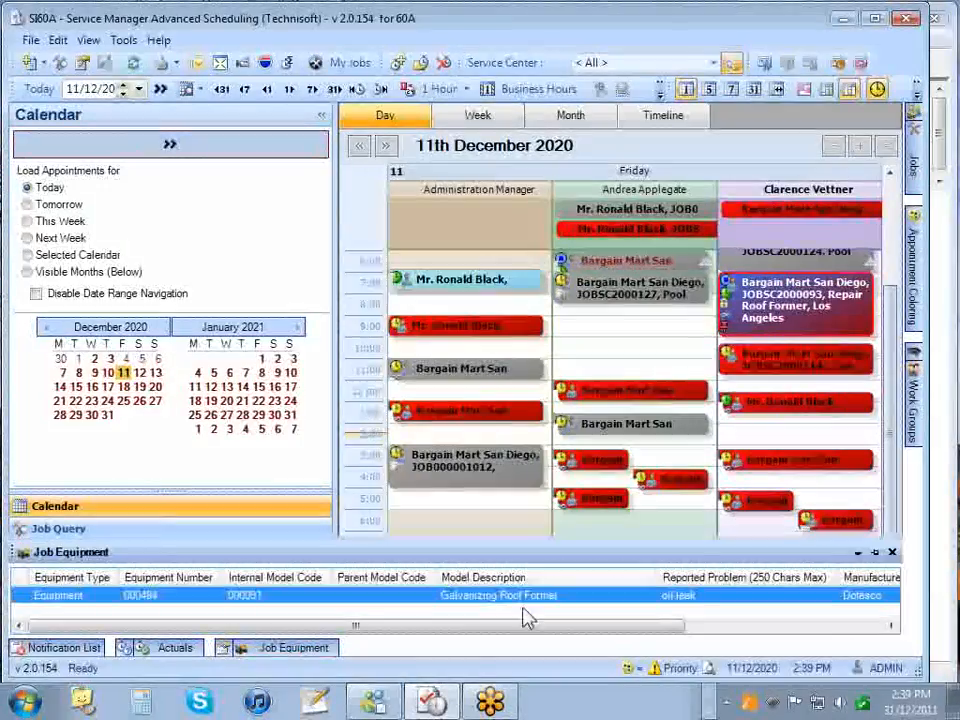
Step: Pin the Job Equipment pane open to view the equipment of the middle column's 12 pm and Administration Manager's 11:00 and 1:00 appointments, and unpin it
left_click(874, 553)
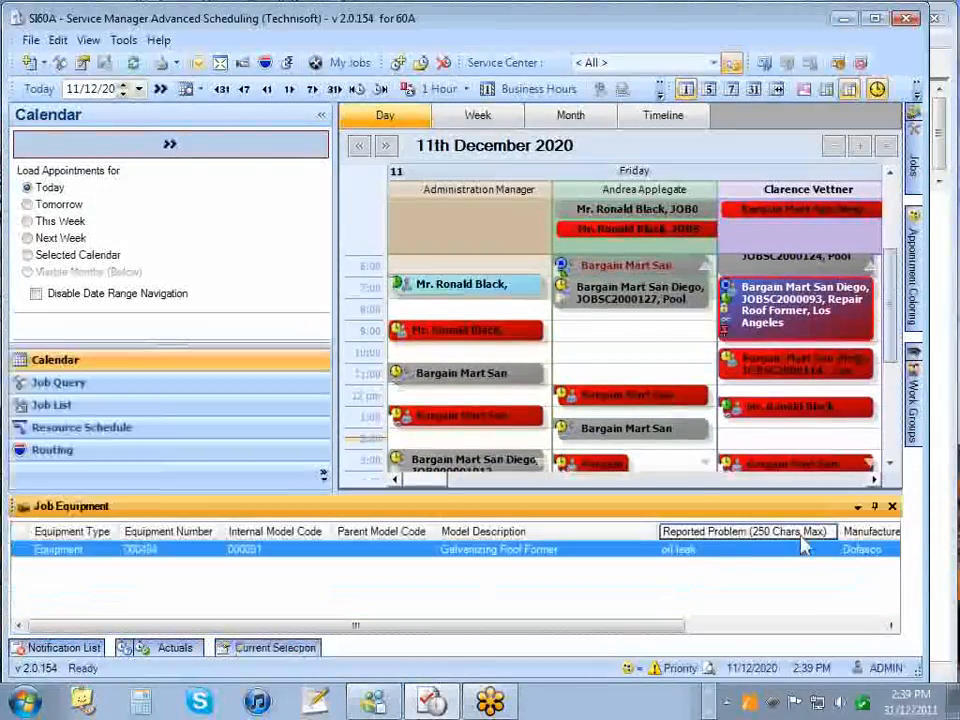
left_click(652, 398)
left_click(474, 373)
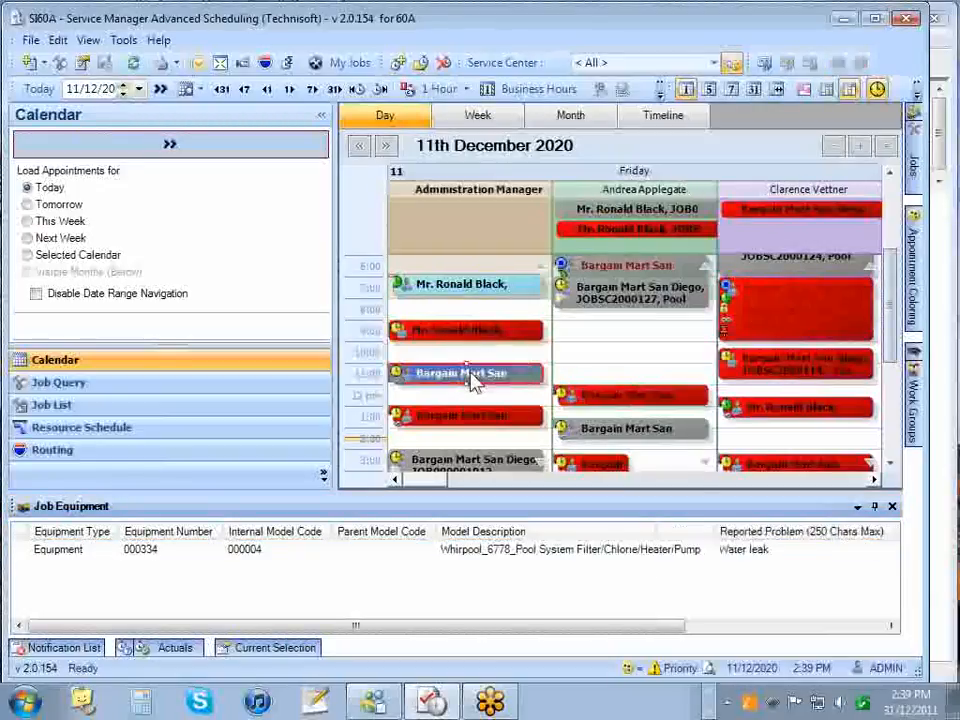
left_click(478, 416)
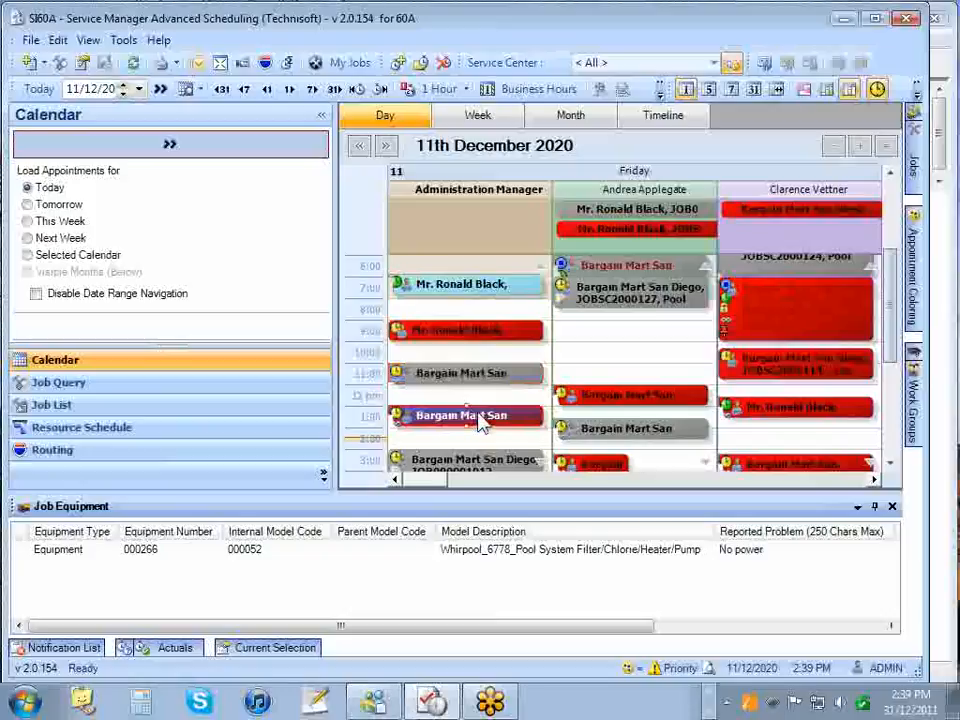
left_click(875, 506)
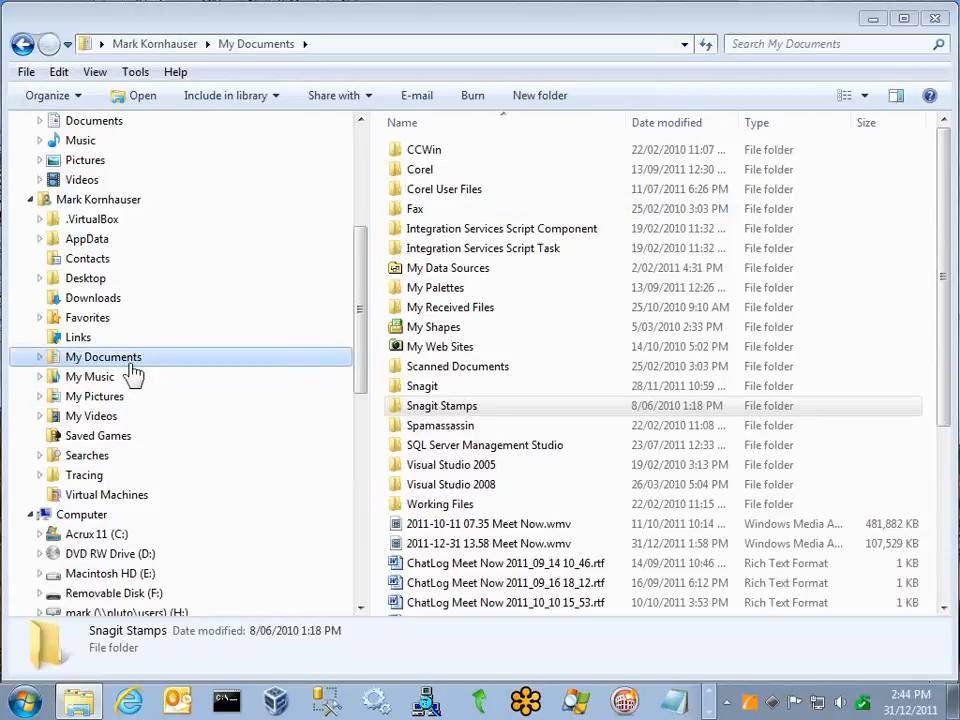
Step: In Windows Explorer, view the contents of the user profile's Links and Favorites folders
left_click(86, 342)
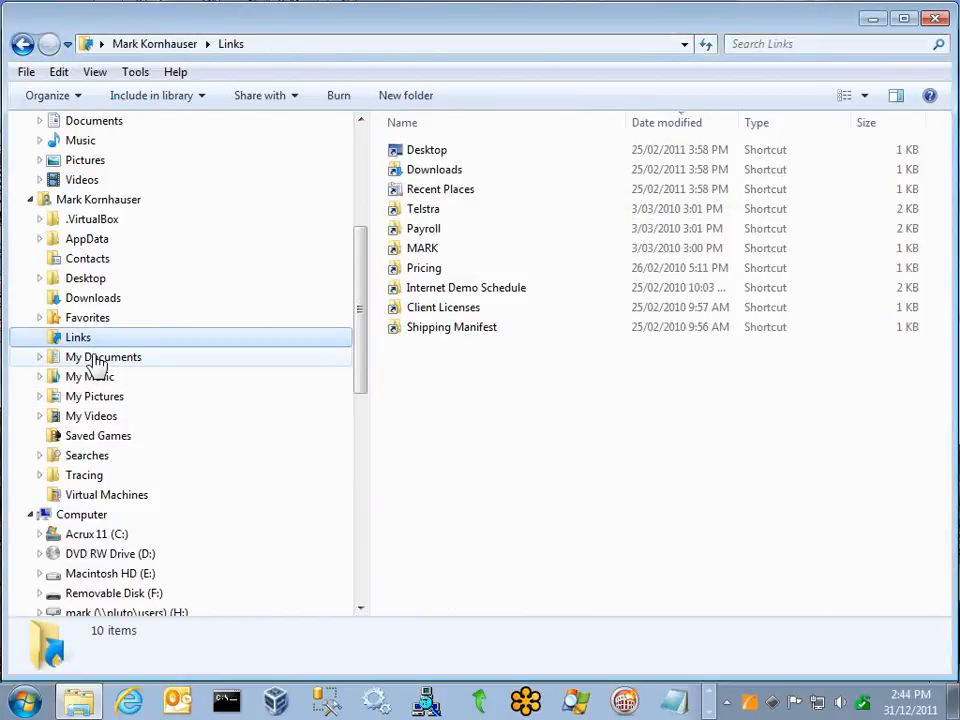
left_click(88, 320)
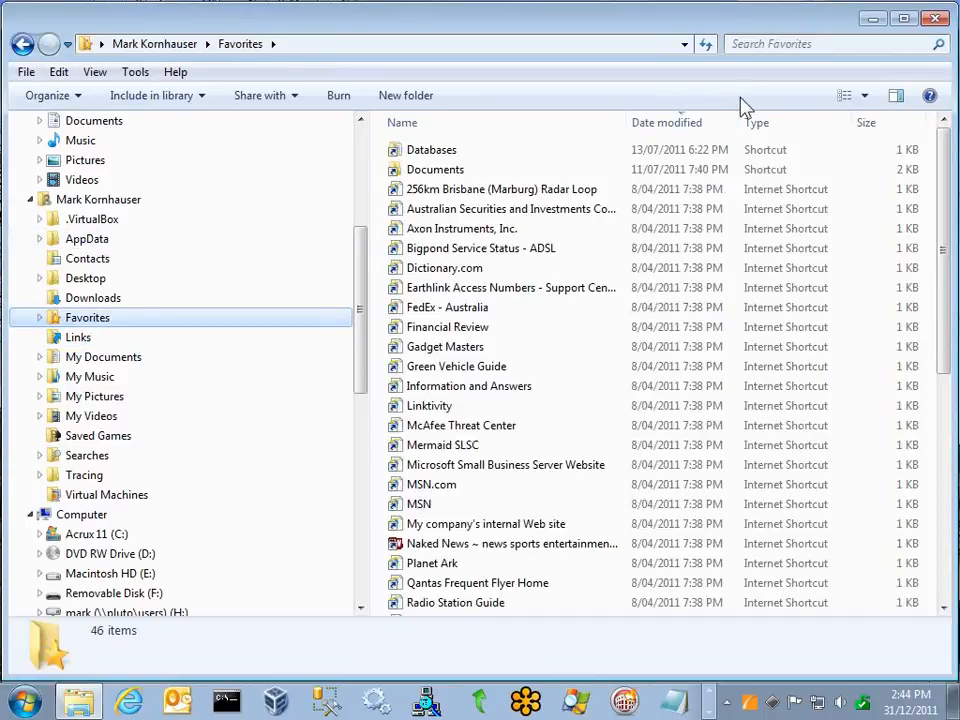